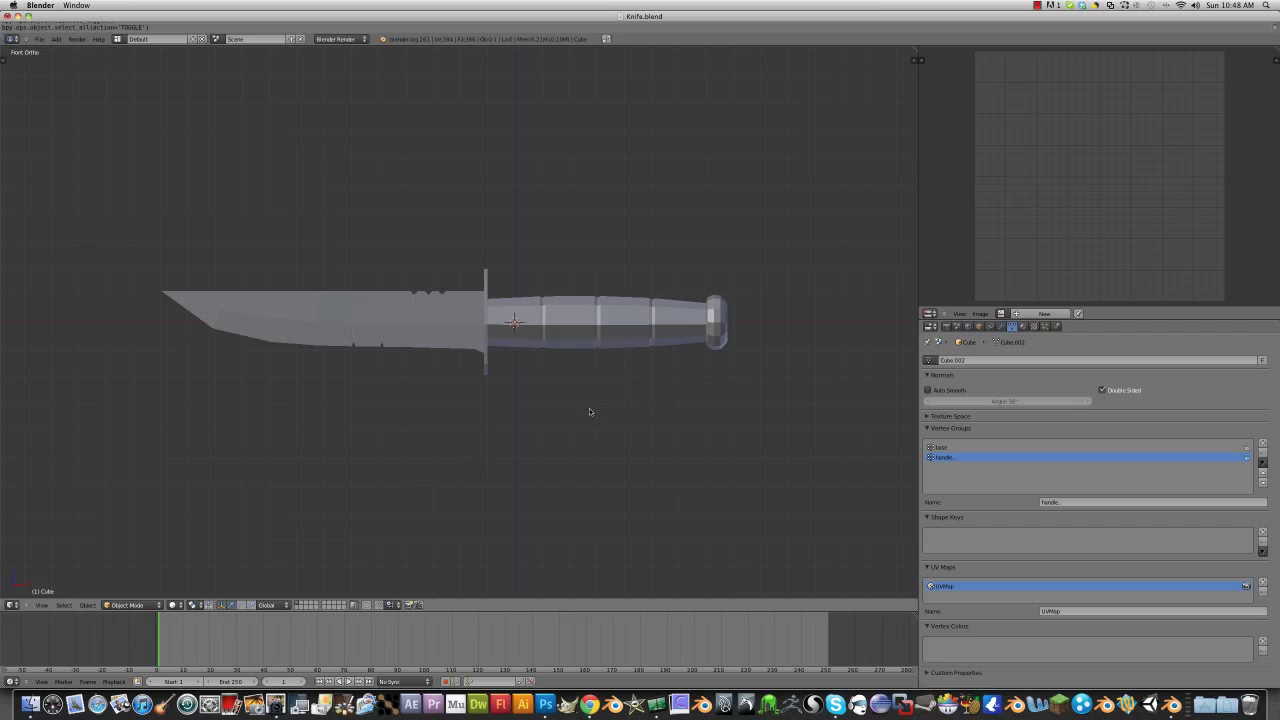
Step: Select the knife model and return the viewport to the front view
scroll(591, 411, "up", 2)
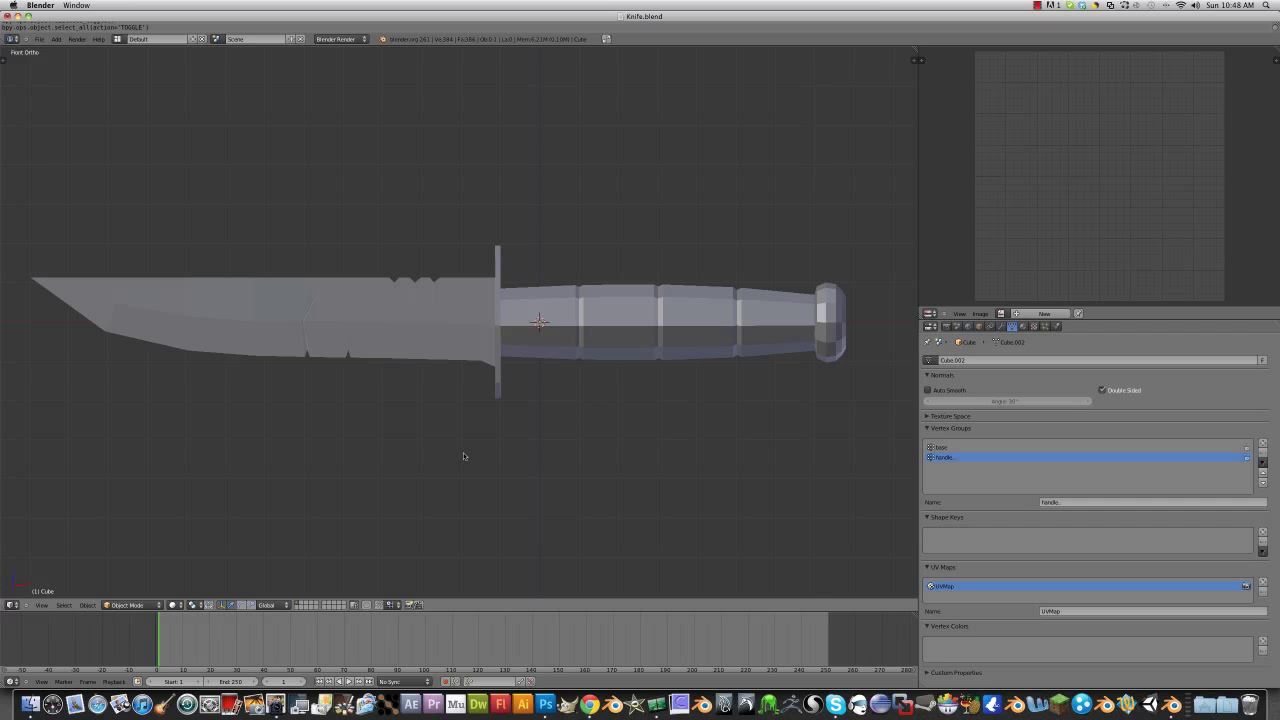
right_click(485, 311)
middle_click_drag(485, 311, 512, 363)
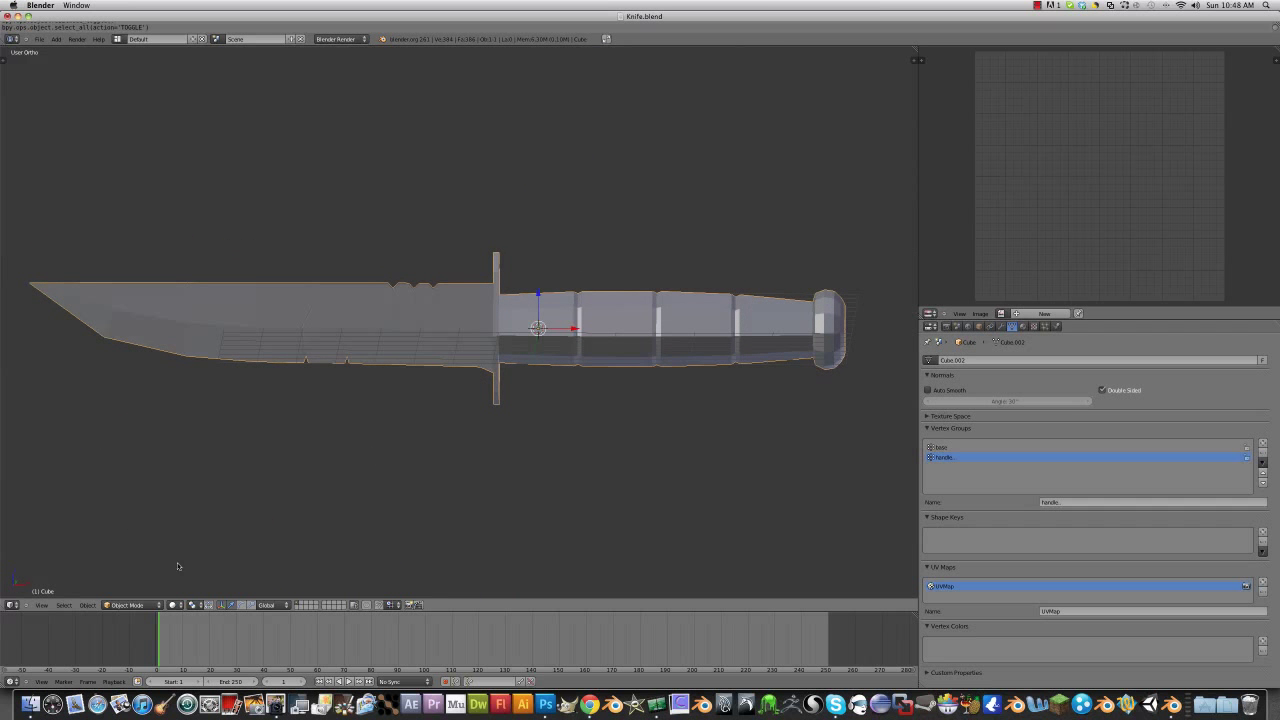
left_click(41, 605)
left_click(50, 538)
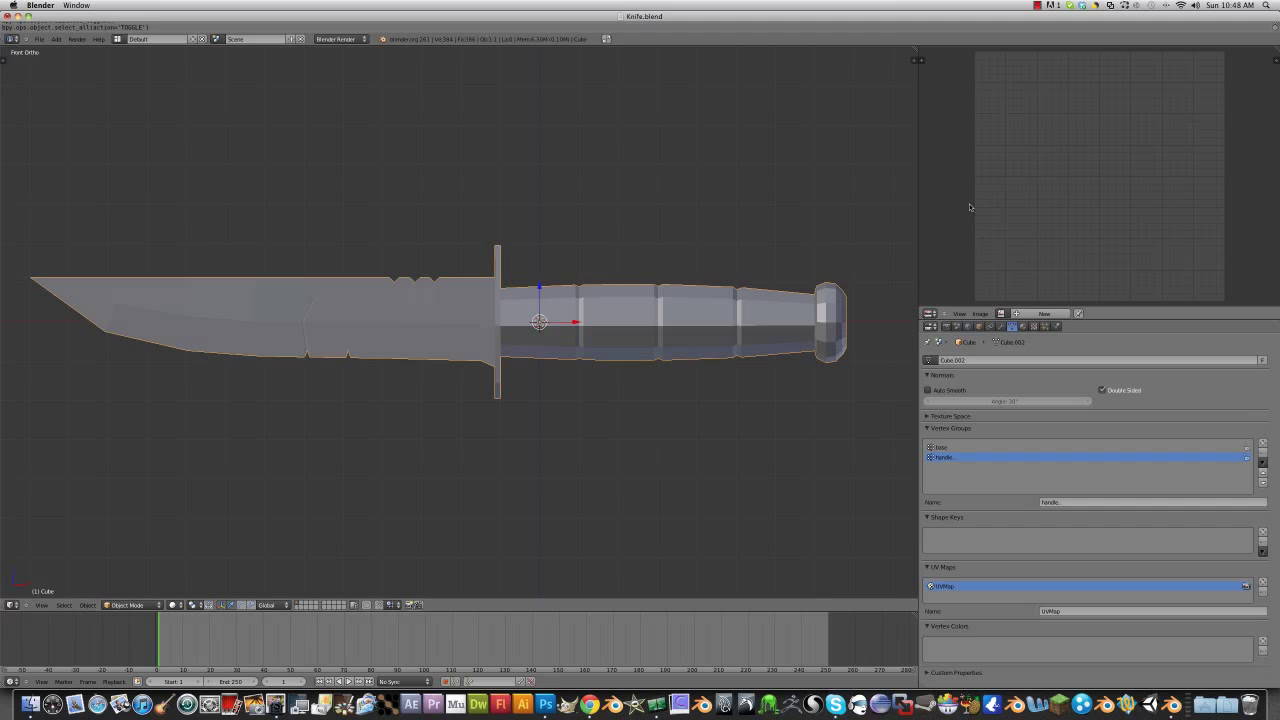
left_click(929, 313)
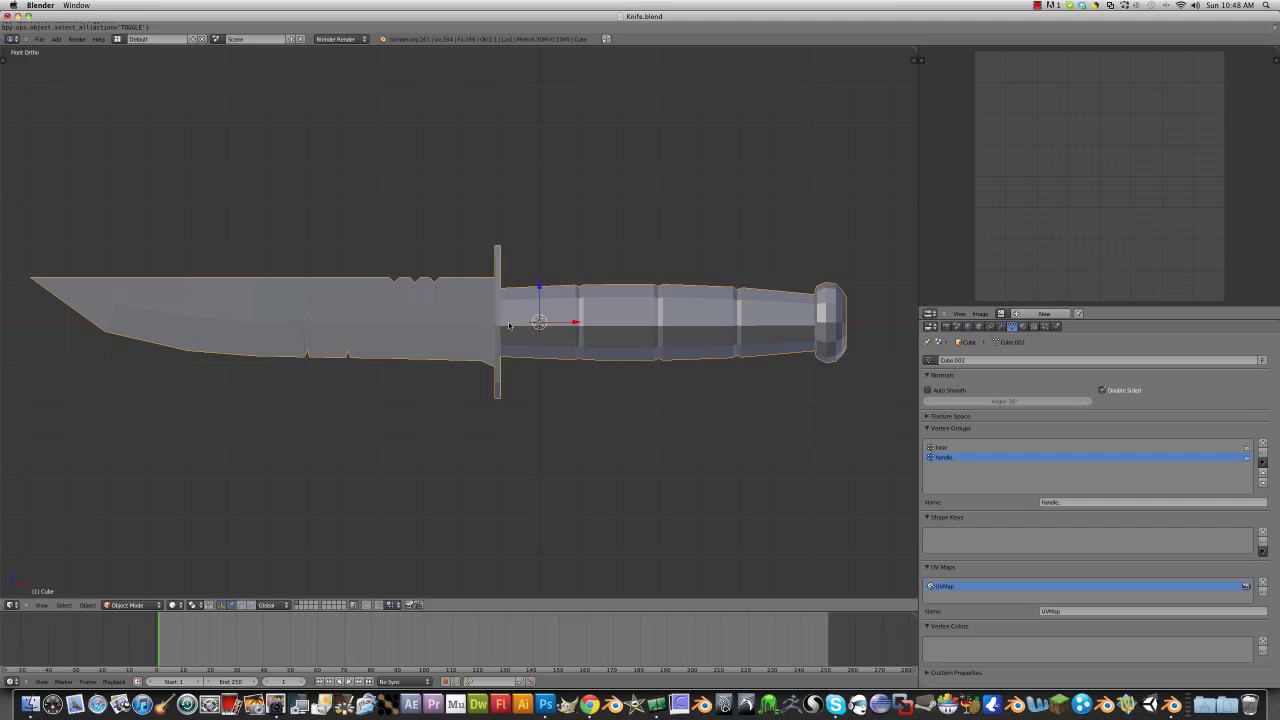
key("Tab")
key("Tab")
key("a")
Step: Check the Knife folder on the desktop, then return to Blender's render settings
key("F11")
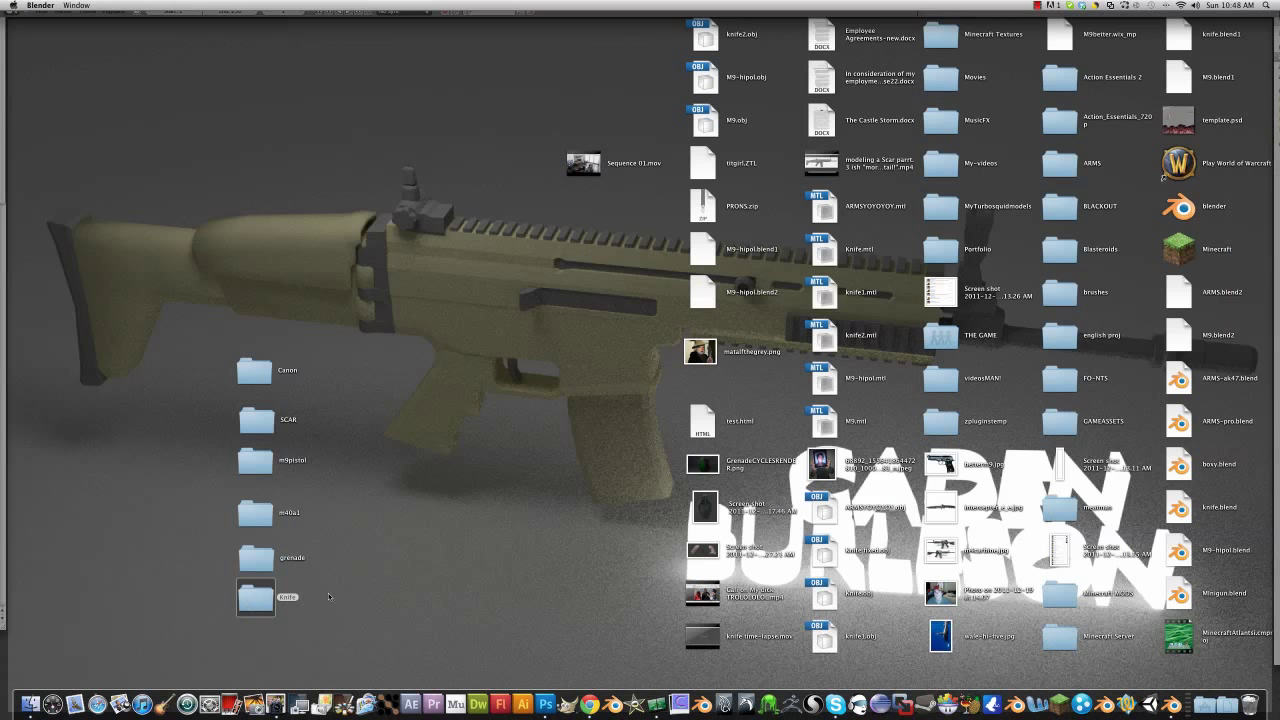
left_click(262, 590)
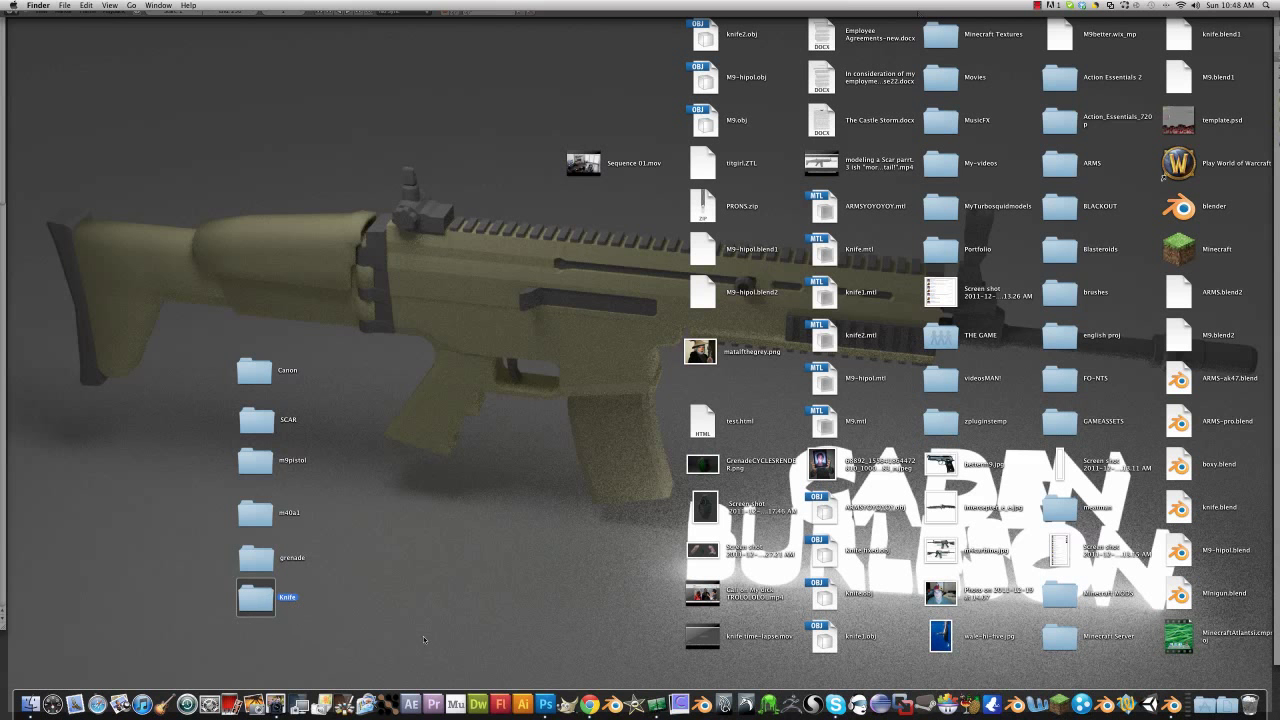
key("F11")
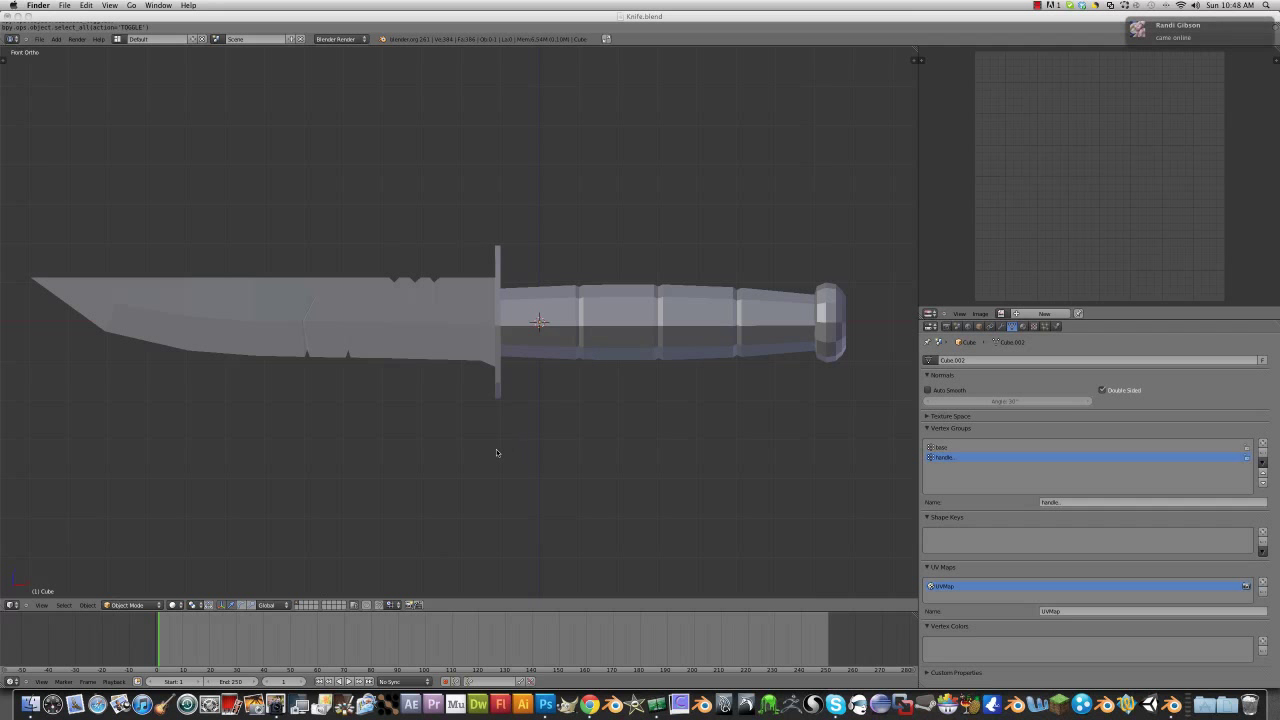
left_click(946, 328)
left_click(946, 328)
scroll(478, 390, "down", 2)
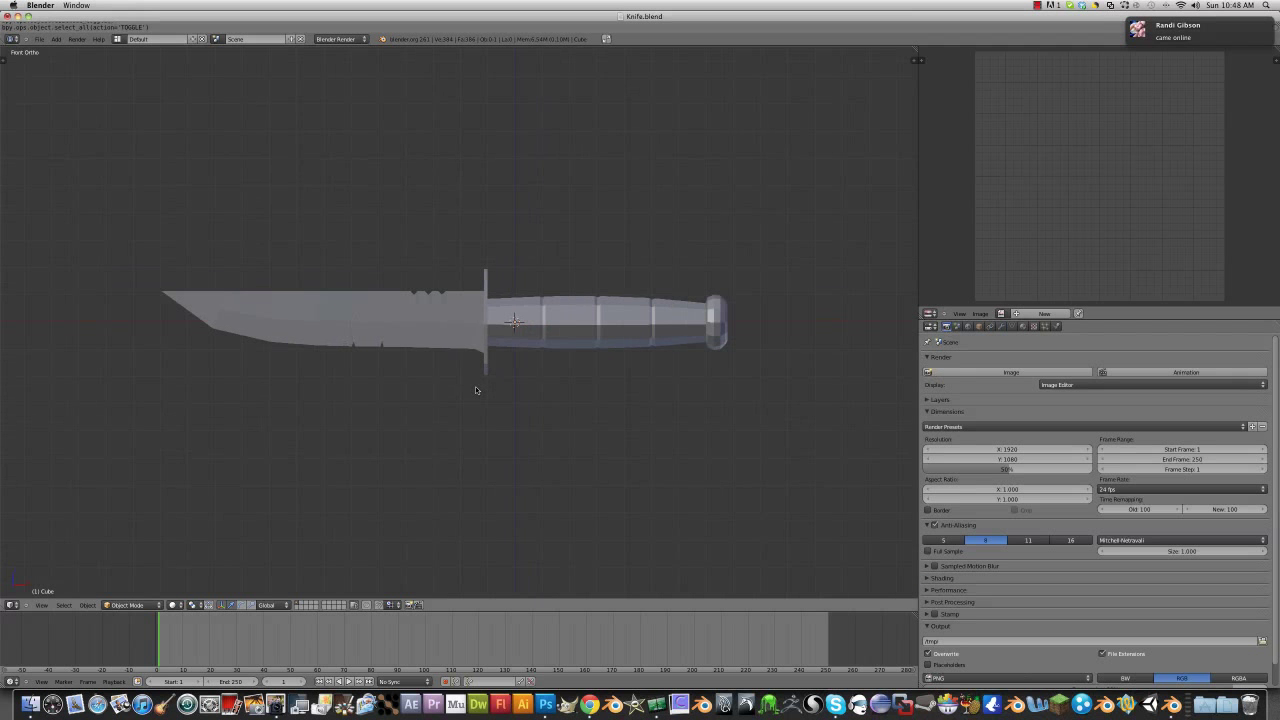
Step: Add a Hemi lamp and raise it vertically above the knife
key("shift+a")
mouse_move(486, 387)
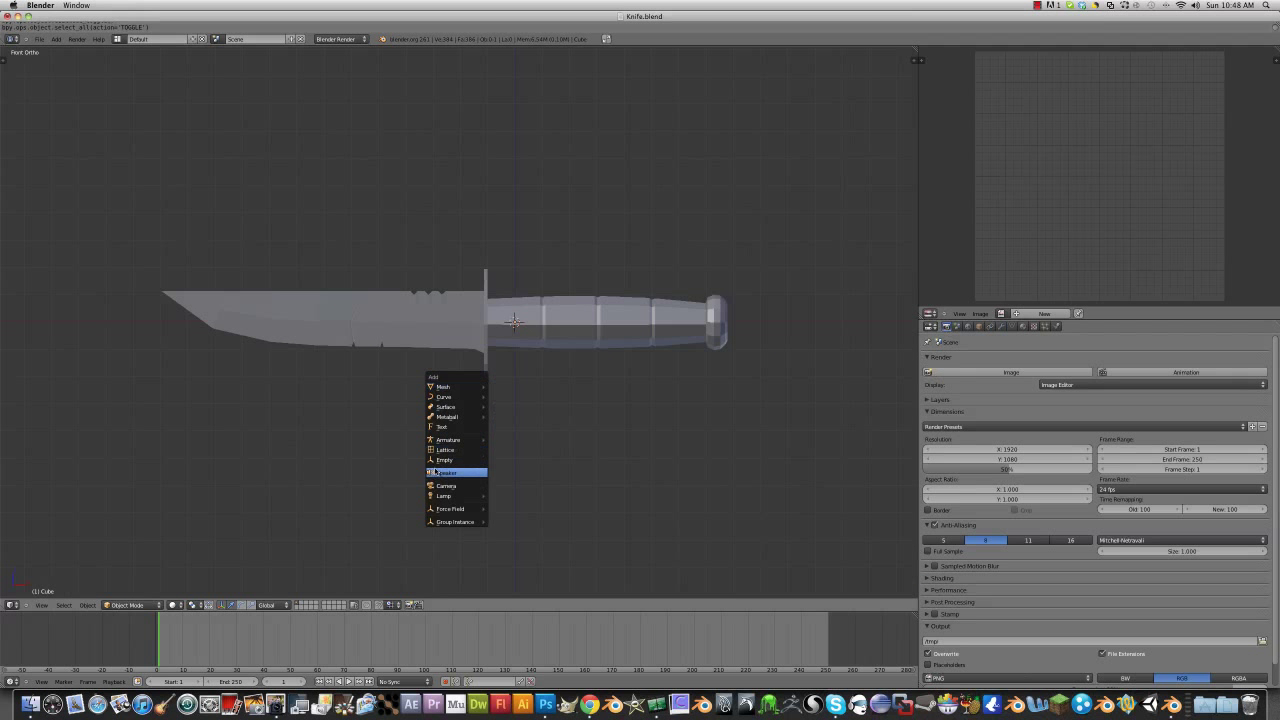
mouse_move(451, 512)
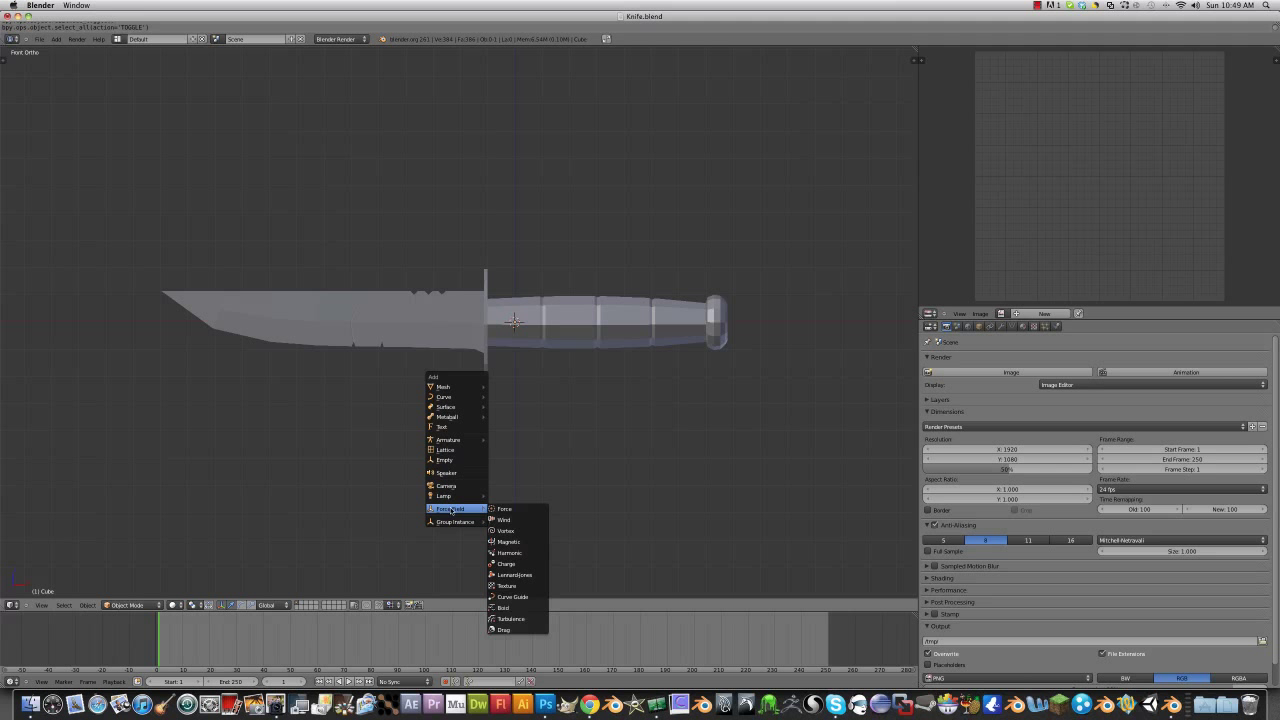
mouse_move(449, 443)
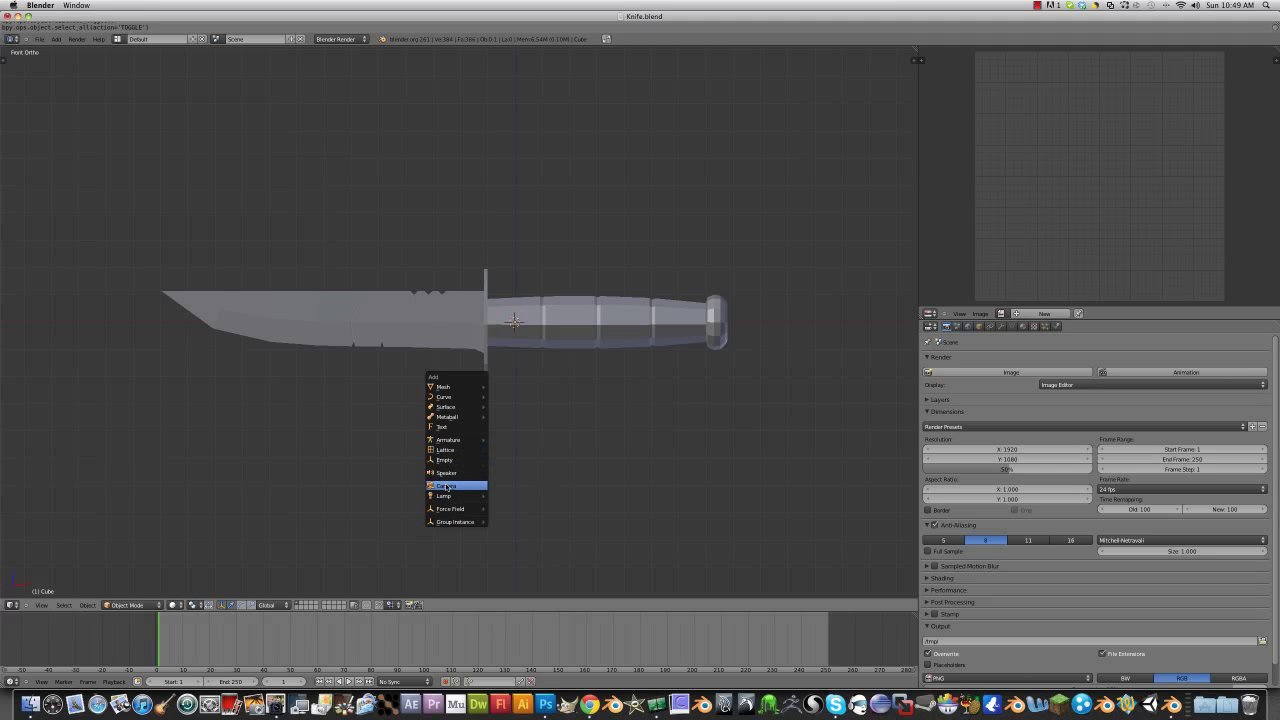
left_click(508, 528)
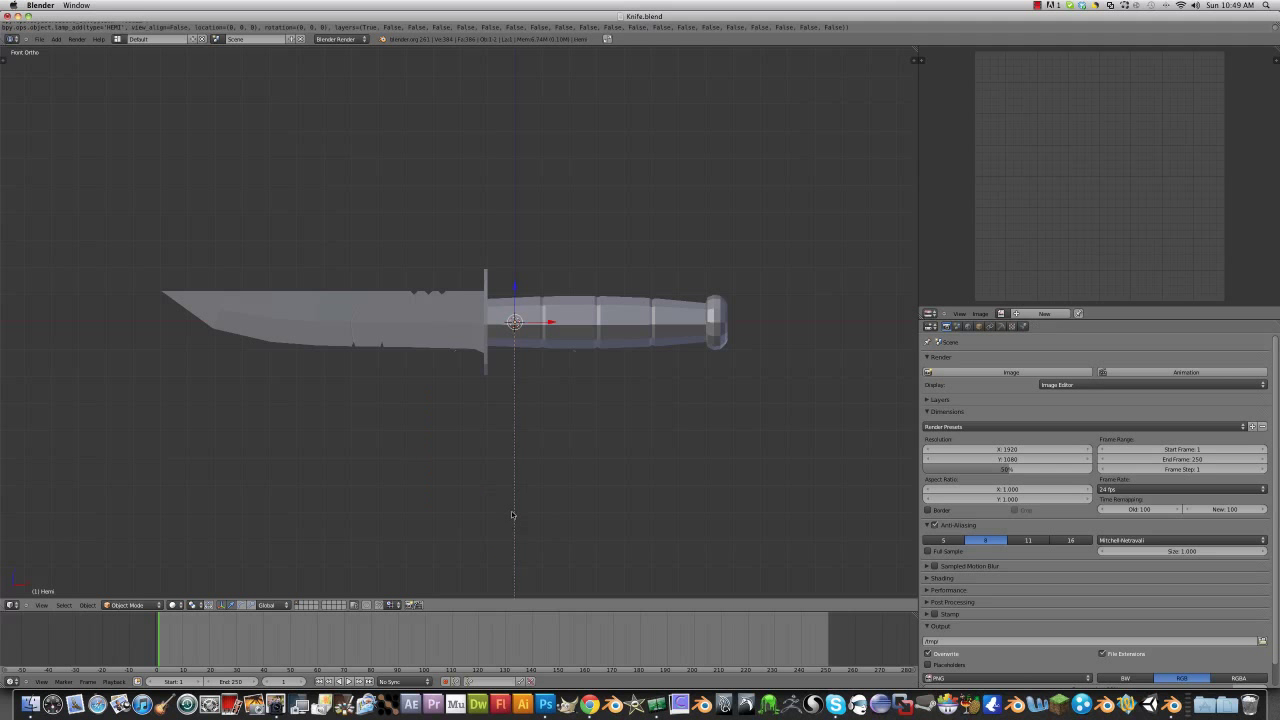
key("g")
key("z")
left_click(543, 85)
Step: Lift the Hemi lamp higher to its final height above the knife
scroll(543, 85, "down", 2)
key("g")
key("z")
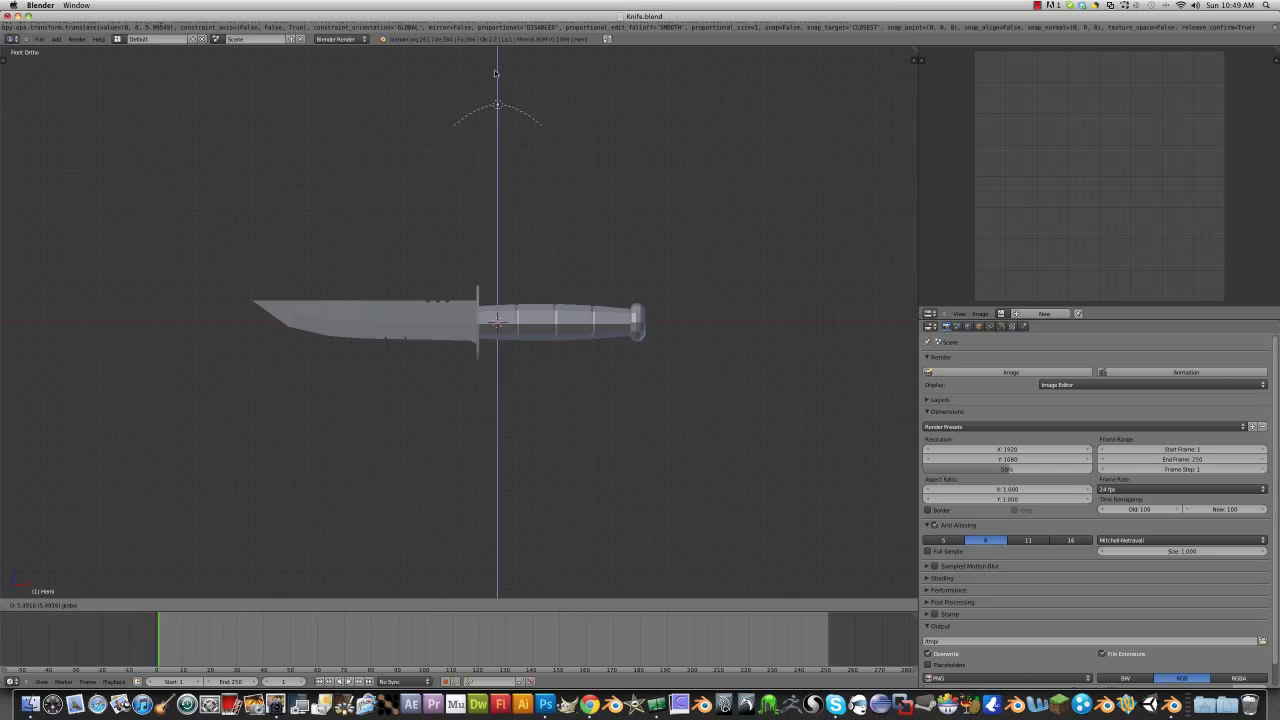
left_click(497, 63)
scroll(491, 128, "down", 1)
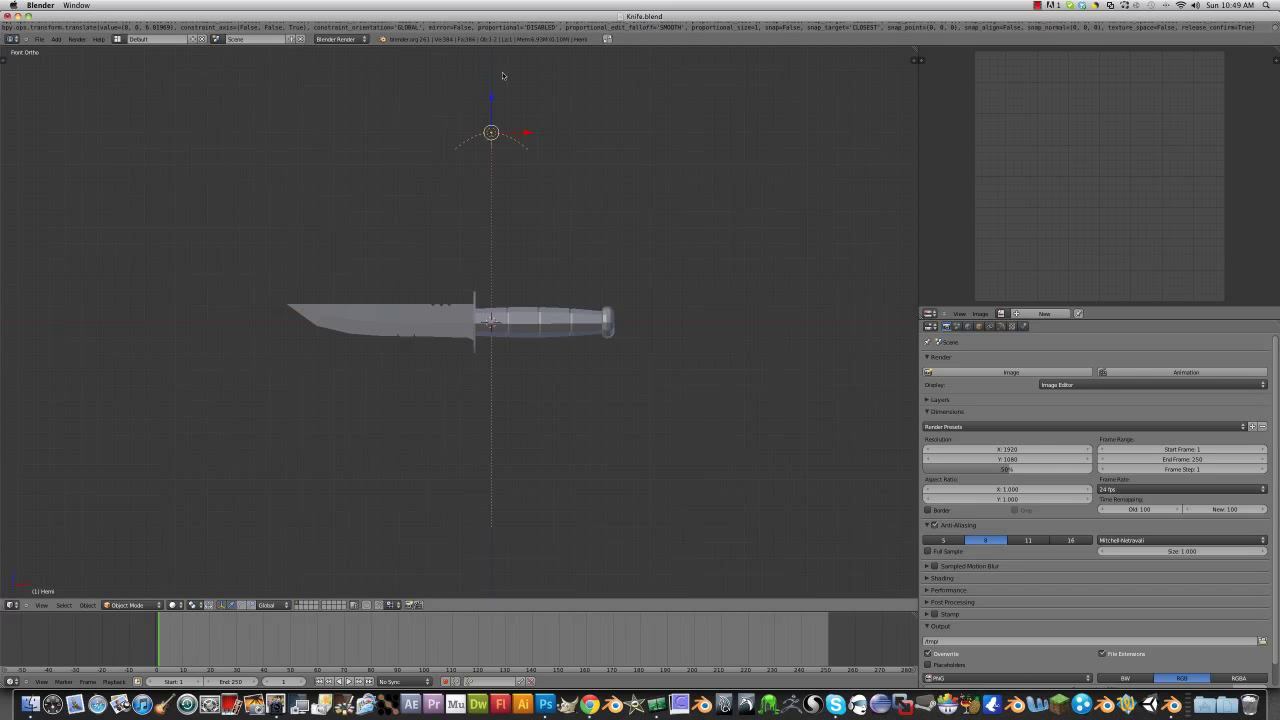
key("g")
key("z")
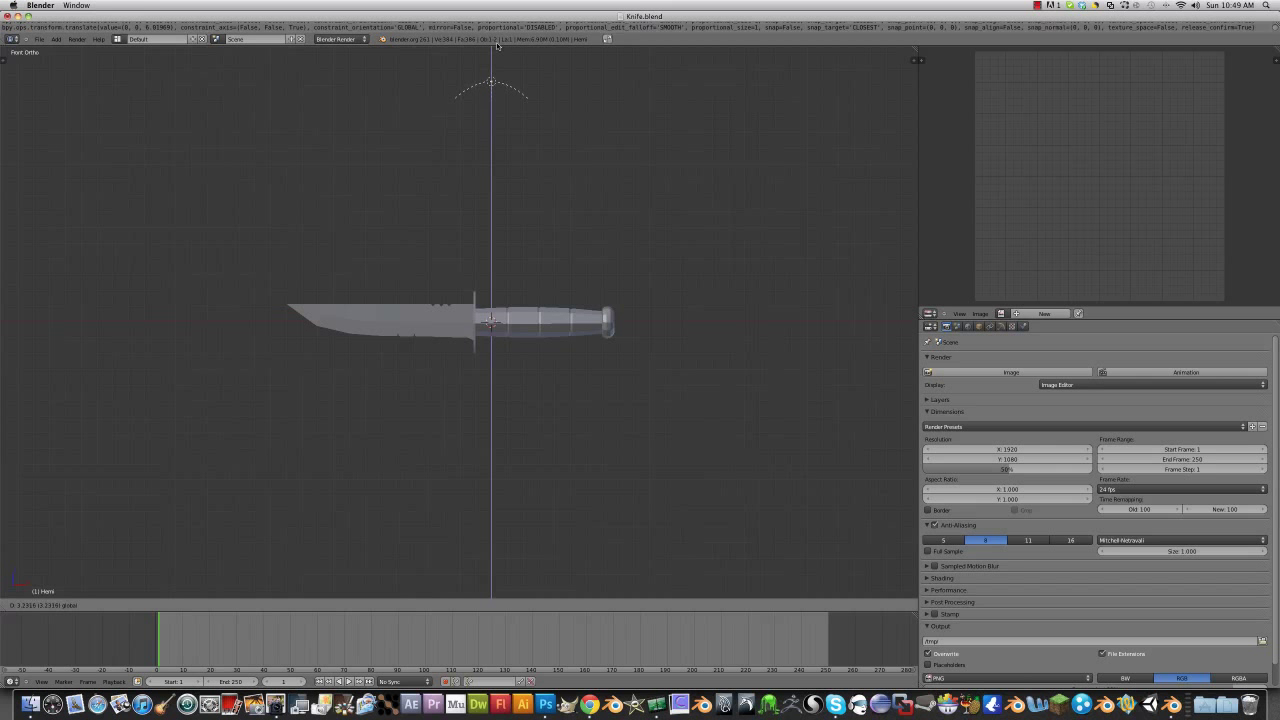
left_click(500, 37)
scroll(533, 236, "down", 3)
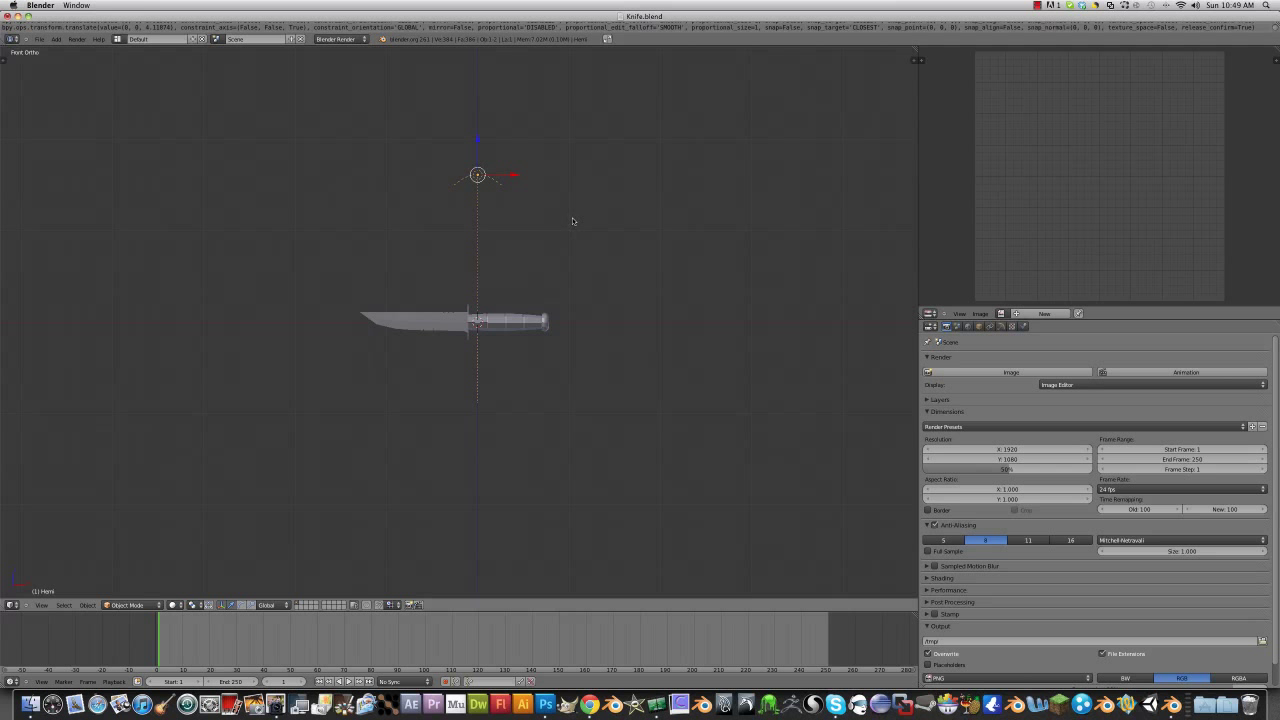
Step: Duplicate the lamp below the knife and rotate the copy 180° about X
key("shift+d")
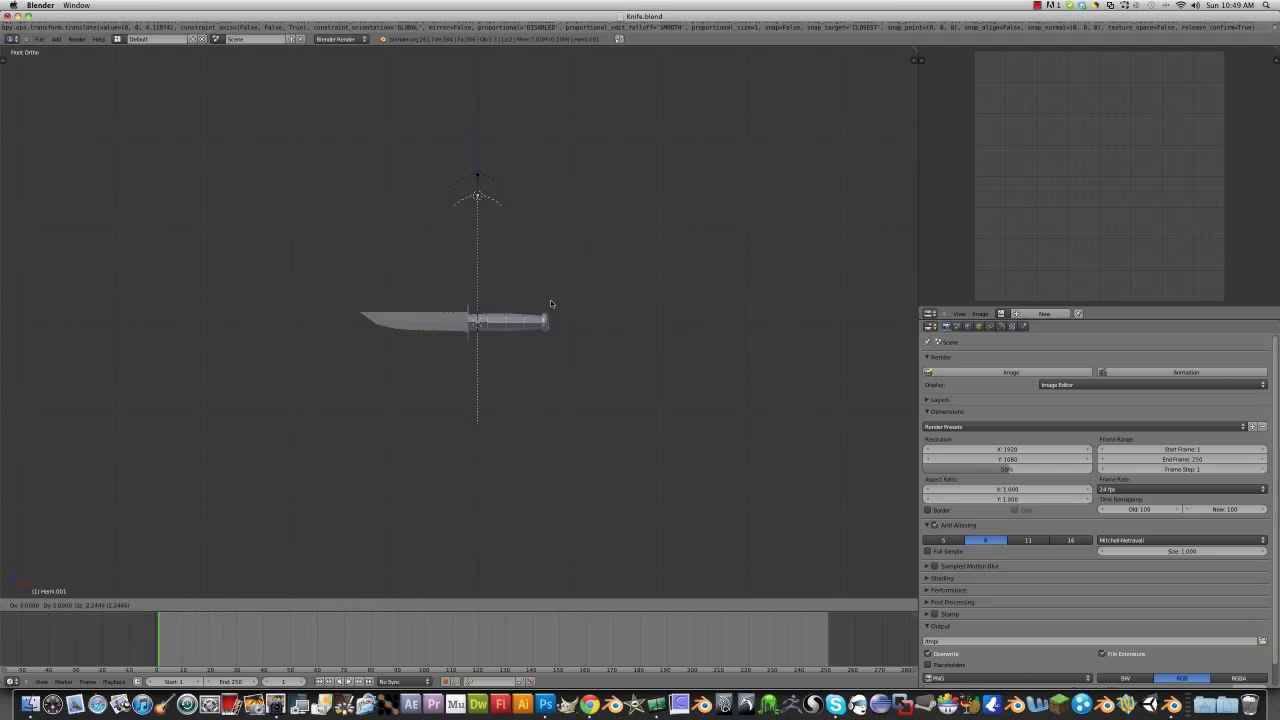
key("z")
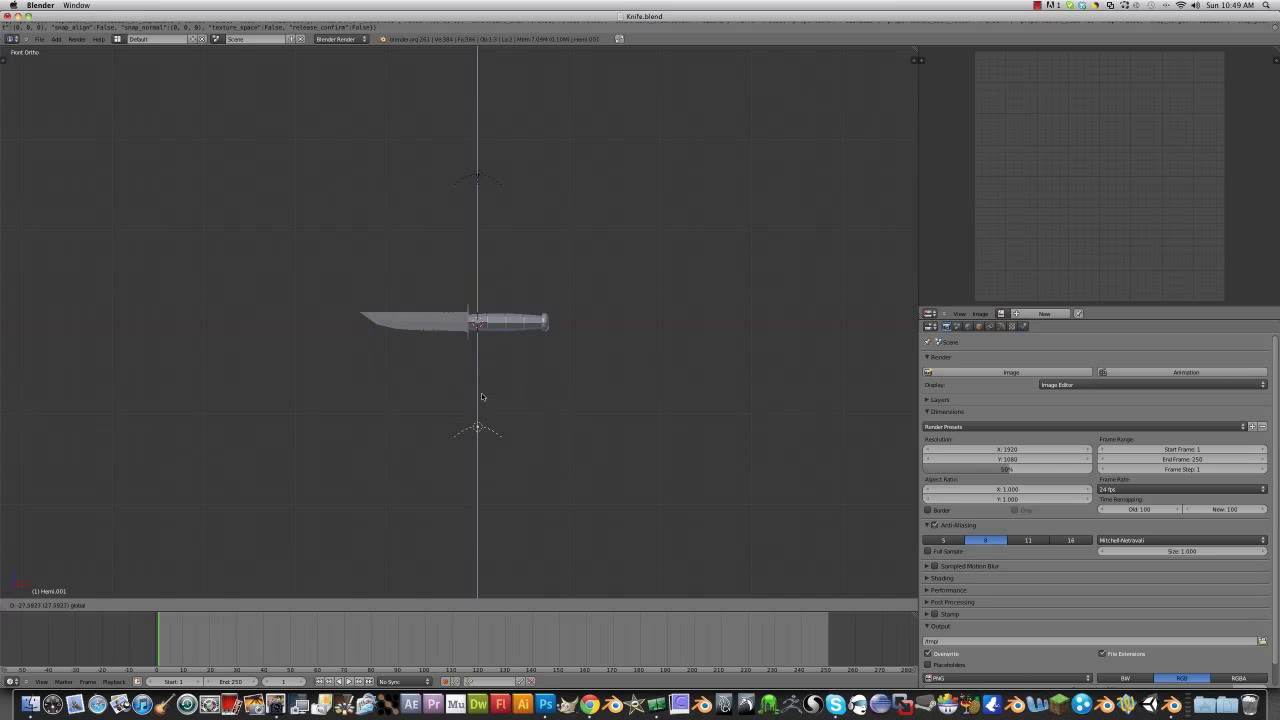
left_click(482, 409)
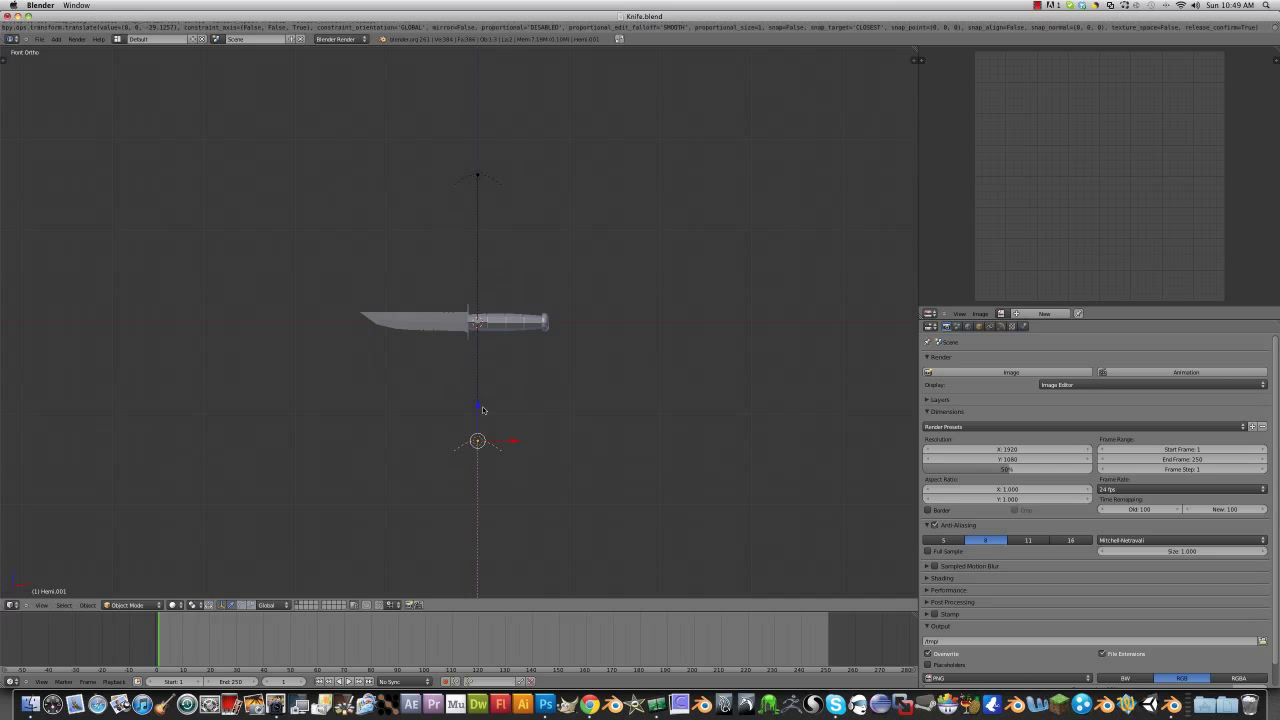
key("g")
key("z")
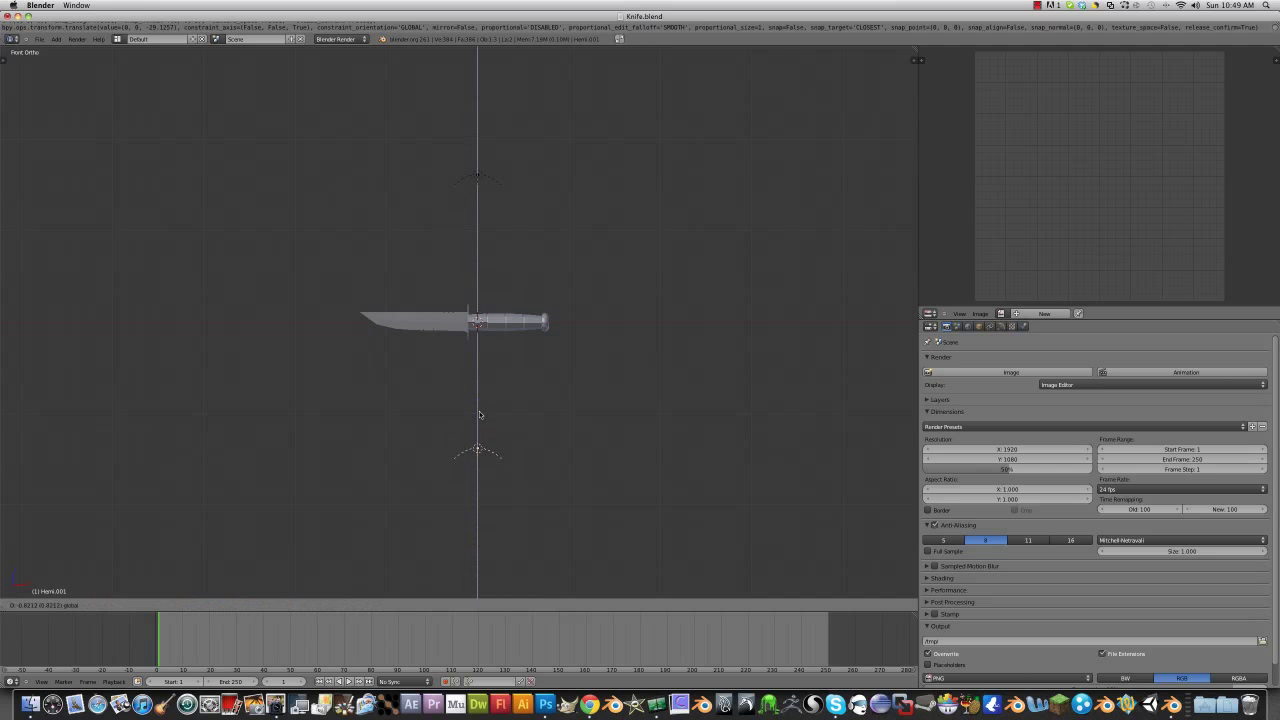
left_click(479, 425)
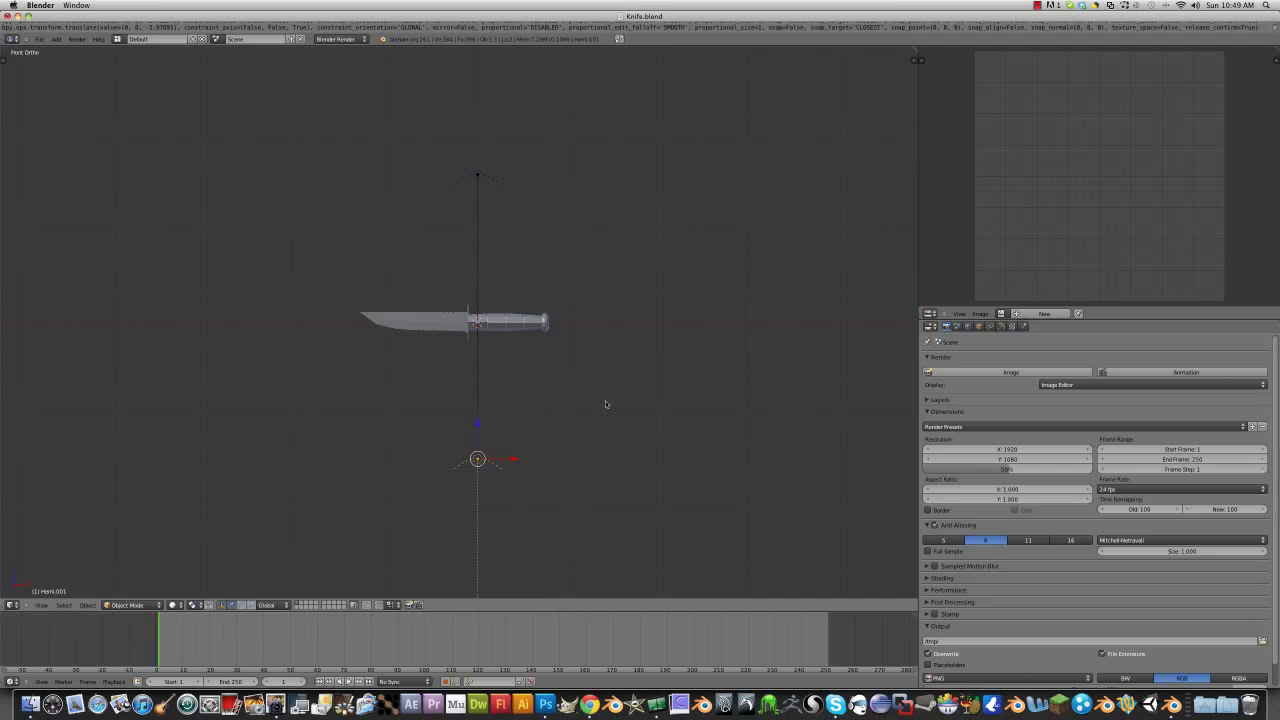
key("r")
key("x")
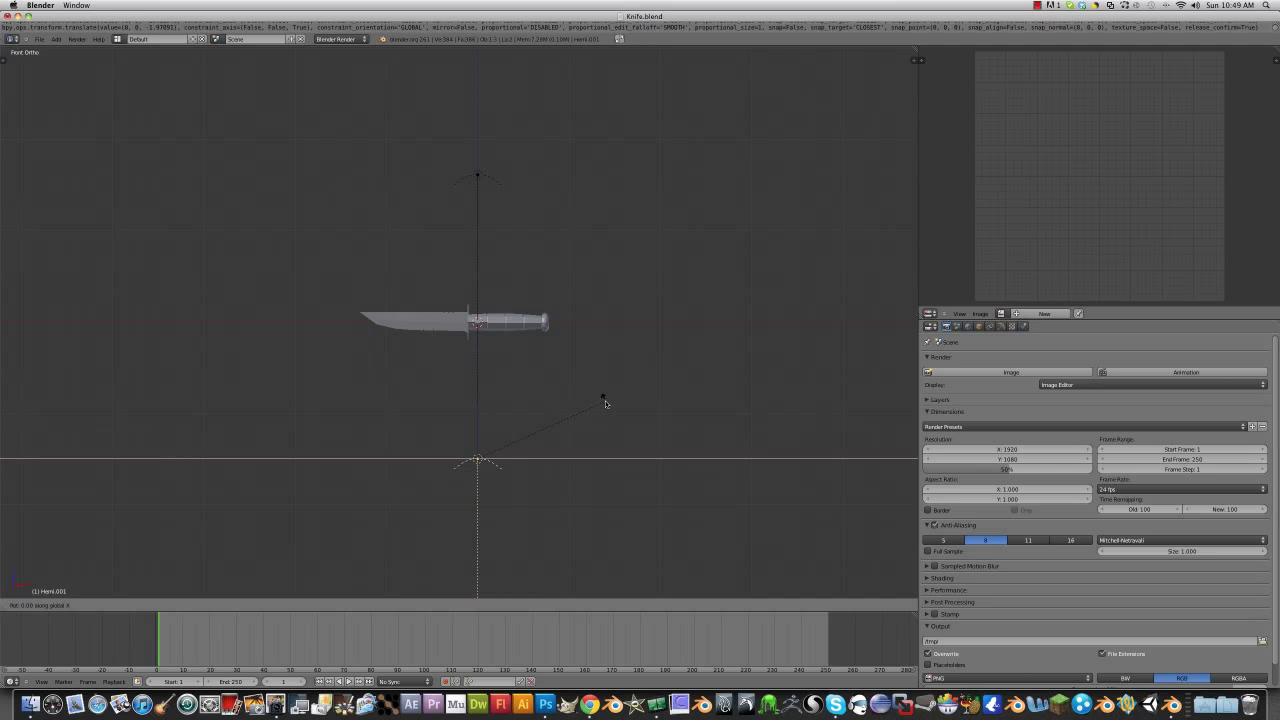
type("180")
key("Return")
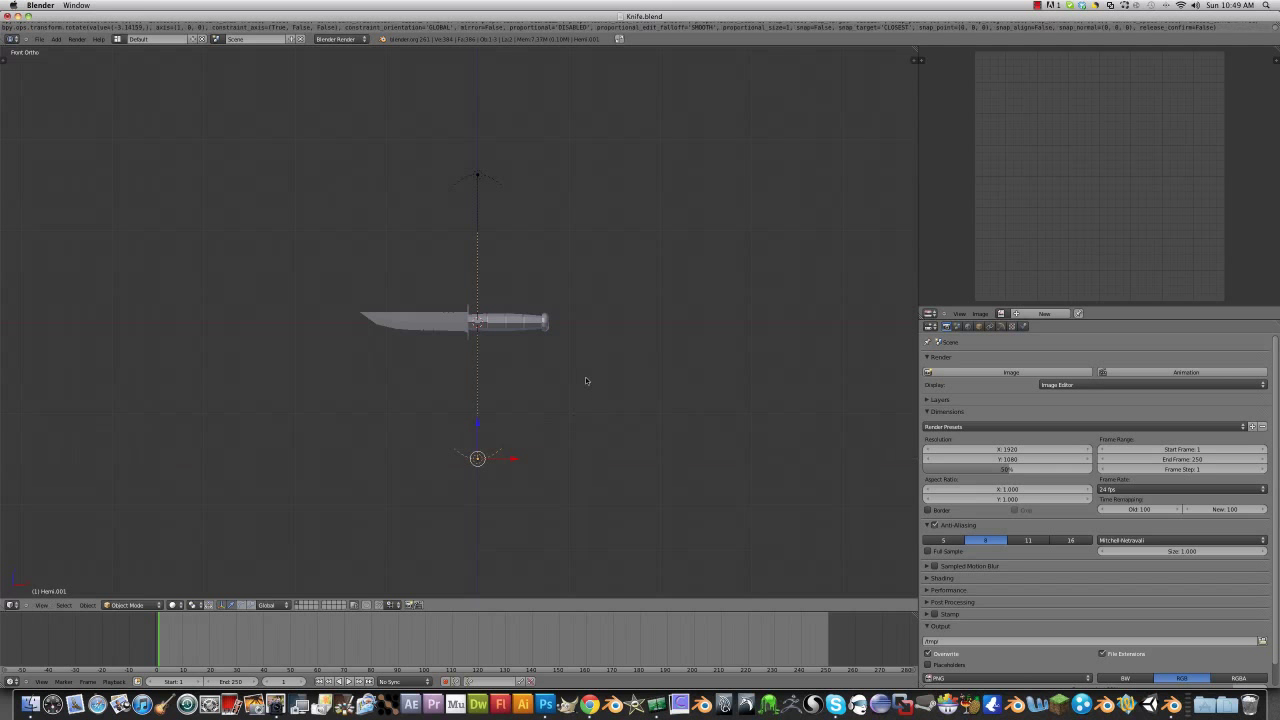
Step: Move both lamps together vertically, then select only the lower lamp
key("a")
right_click(480, 178)
right_click(475, 460, "shift")
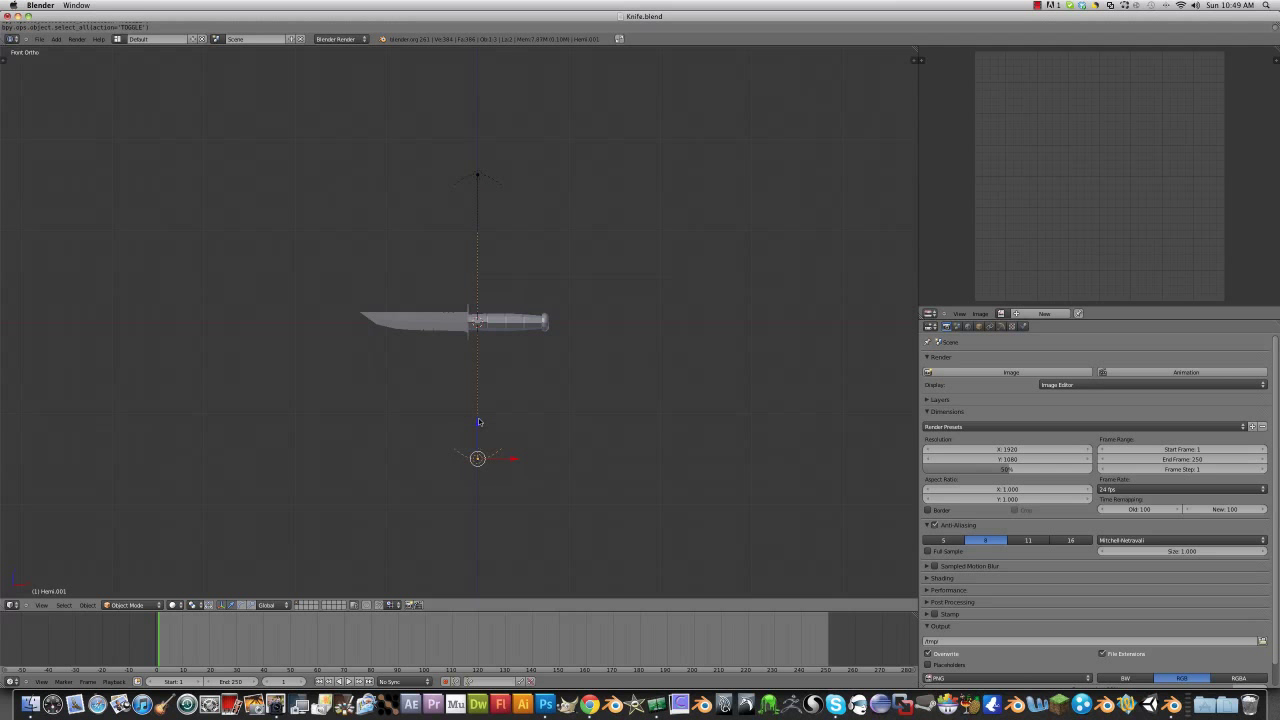
key("g")
key("z")
left_click(482, 432)
key("a")
key("a")
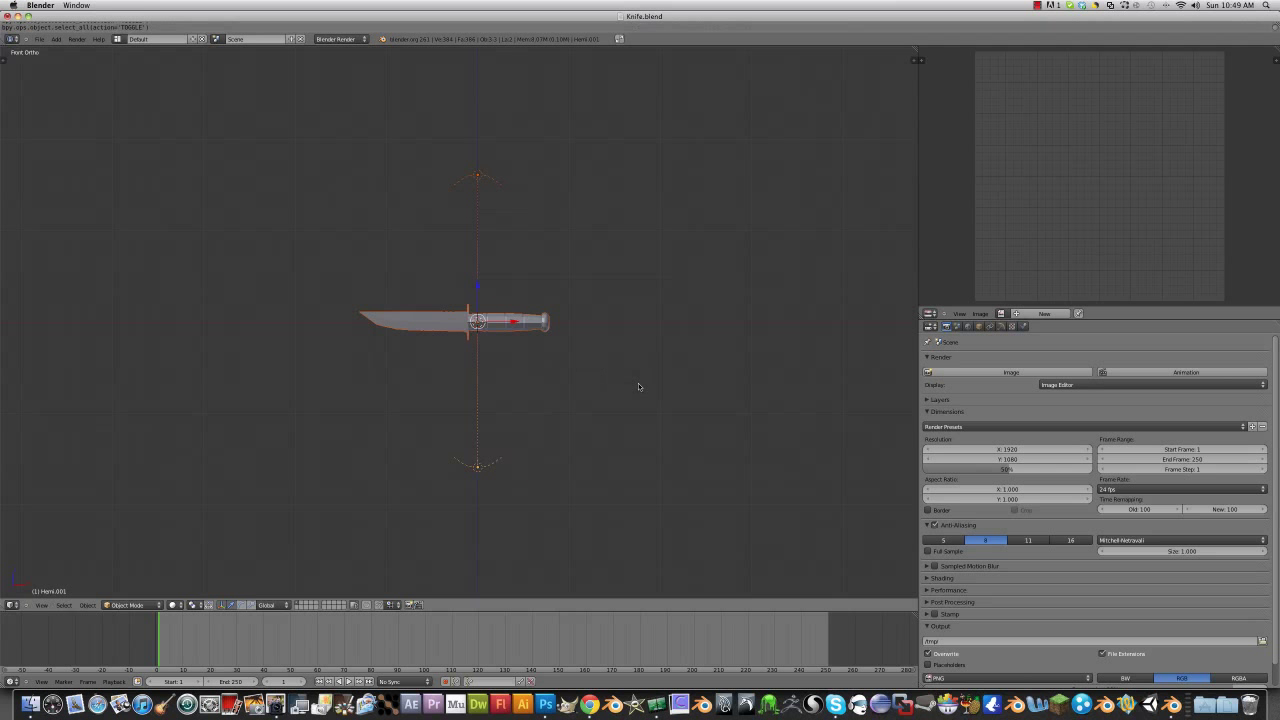
key("a")
right_click(481, 459)
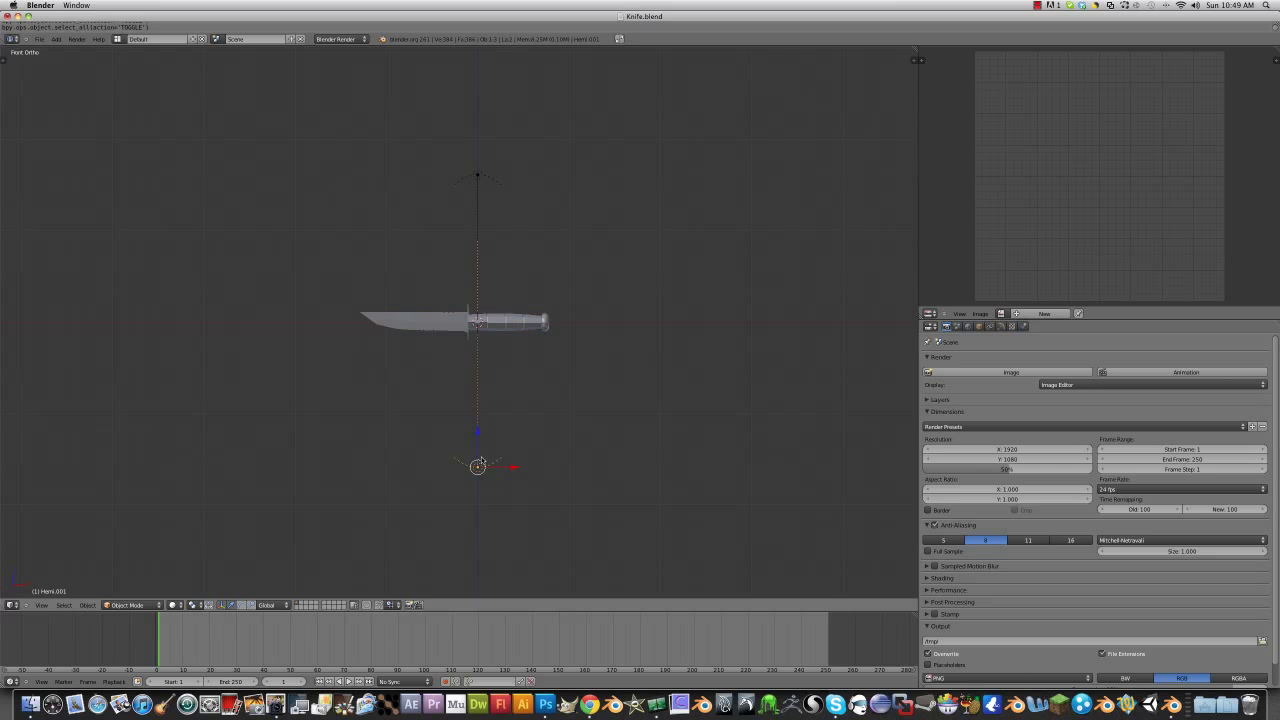
Step: Lower the bottom lamp, then duplicate both lamps and rotate the copies 90° about Y
key("g")
key("z")
left_click(477, 434)
key("a")
key("a")
right_click(478, 180)
right_click(484, 474, "shift")
key("shift+d")
right_click(547, 459)
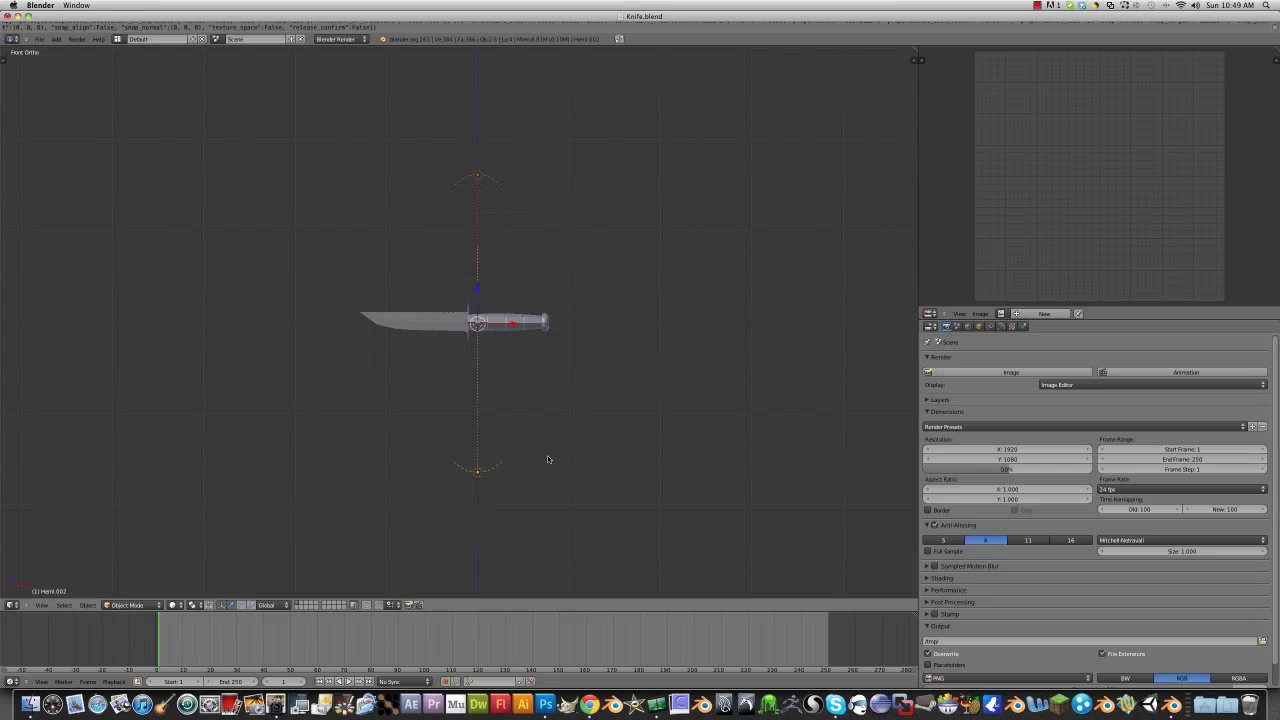
key("r")
type("y")
type("90")
key("Return")
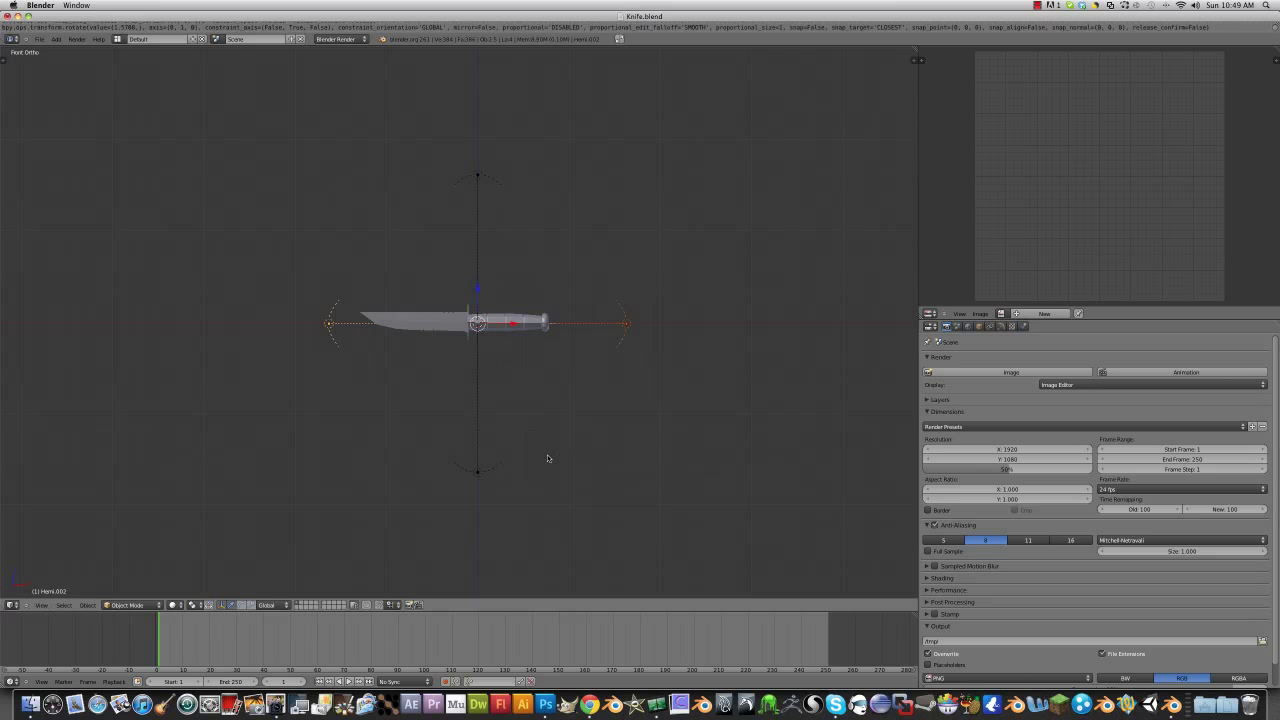
Step: Push the left and right lamps outward along X on either side of the knife
right_click(329, 324)
key("g")
key("x")
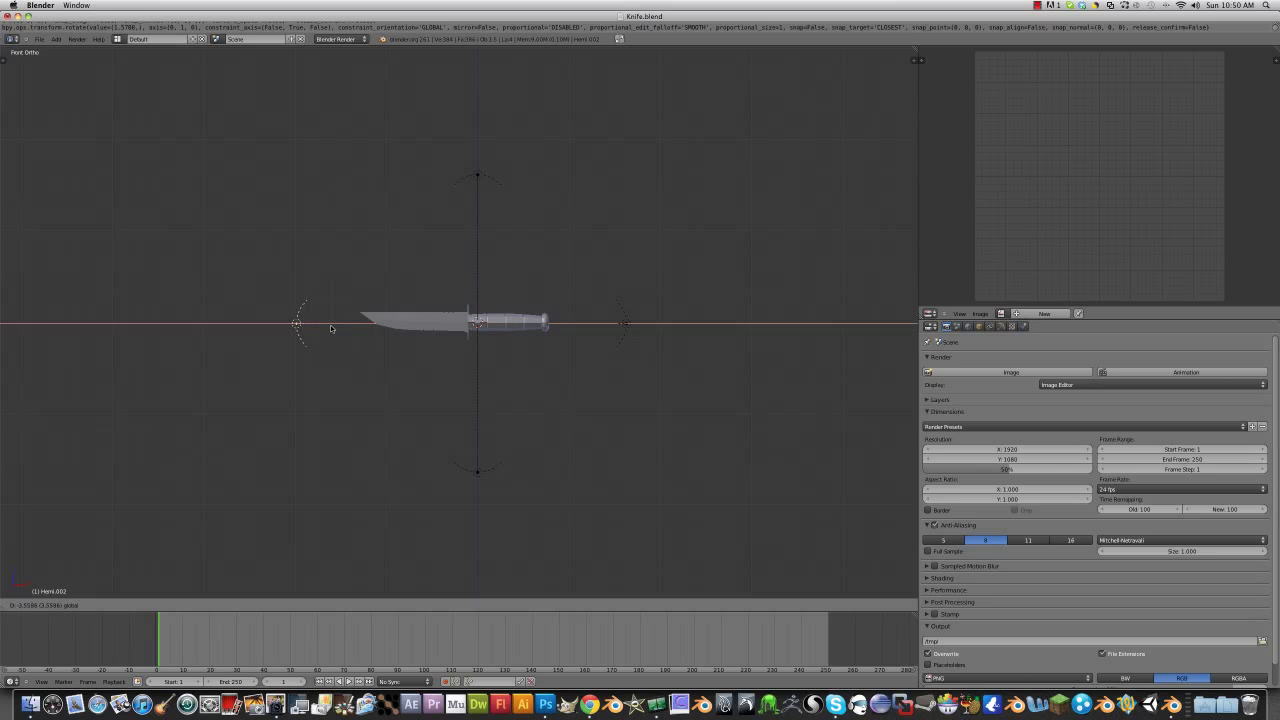
left_click(331, 325)
key("g")
key("x")
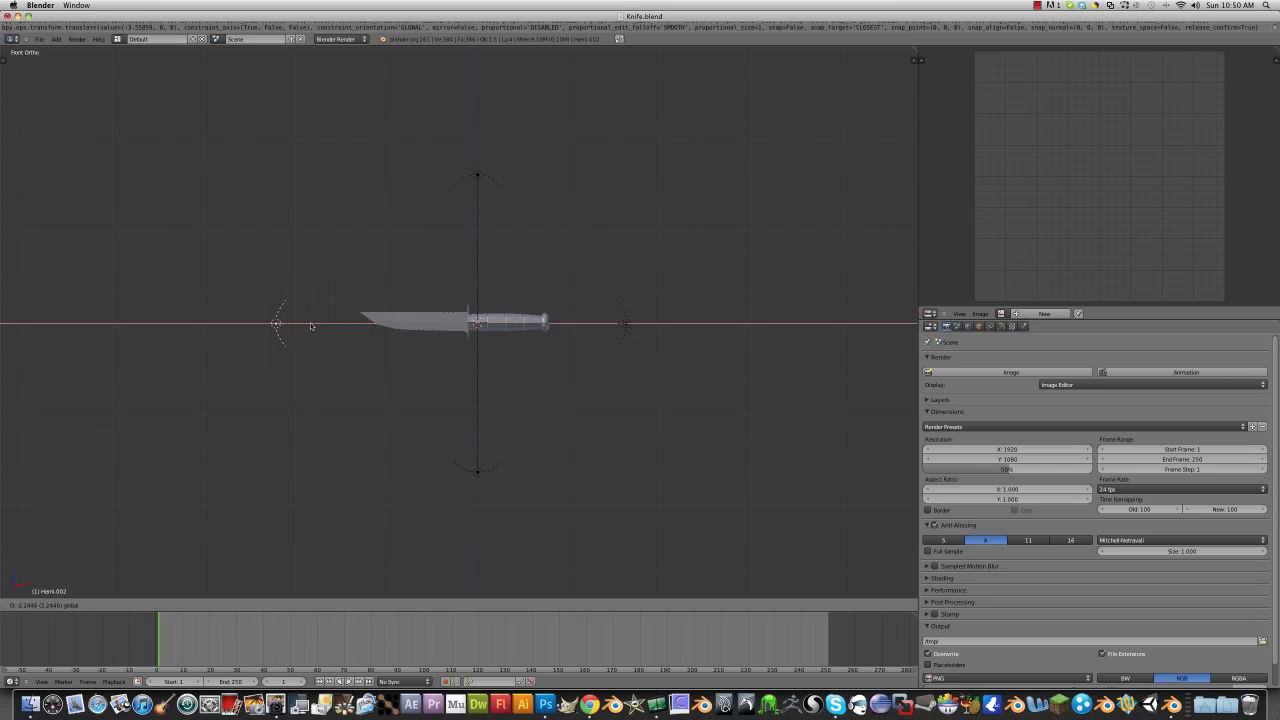
left_click(311, 327)
key("a")
right_click(630, 323)
key("g")
key("x")
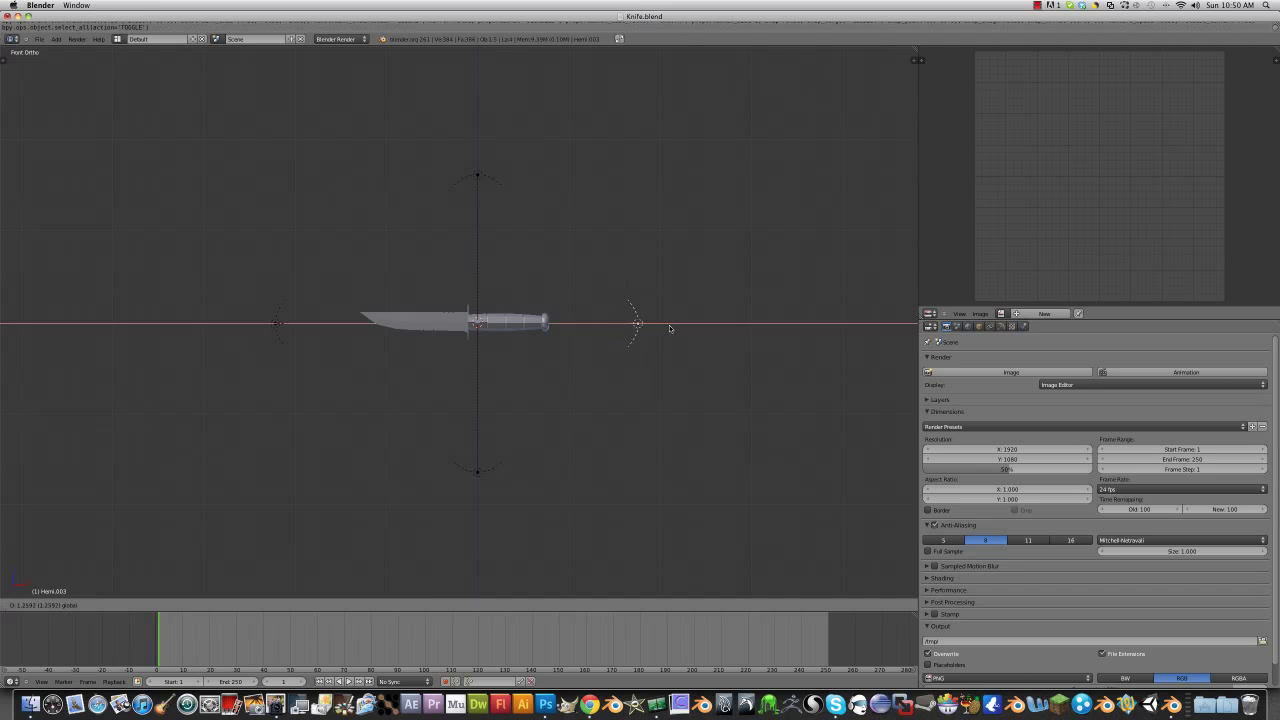
left_click(673, 328)
Step: Duplicate the top and bottom lamps, rotate the copies 90° about X, and deselect all
middle_click_drag(597, 343, 448, 240)
right_click(454, 209)
right_click(452, 440, "shift")
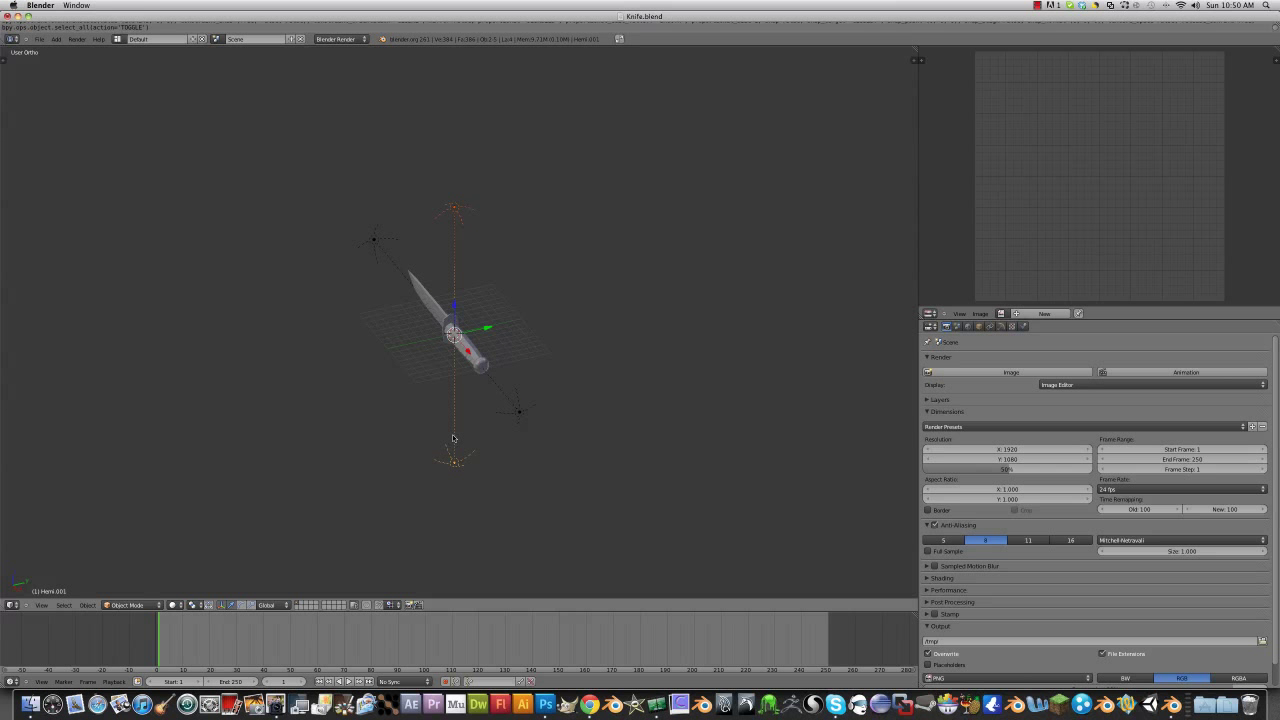
key("shift+d")
right_click(596, 417)
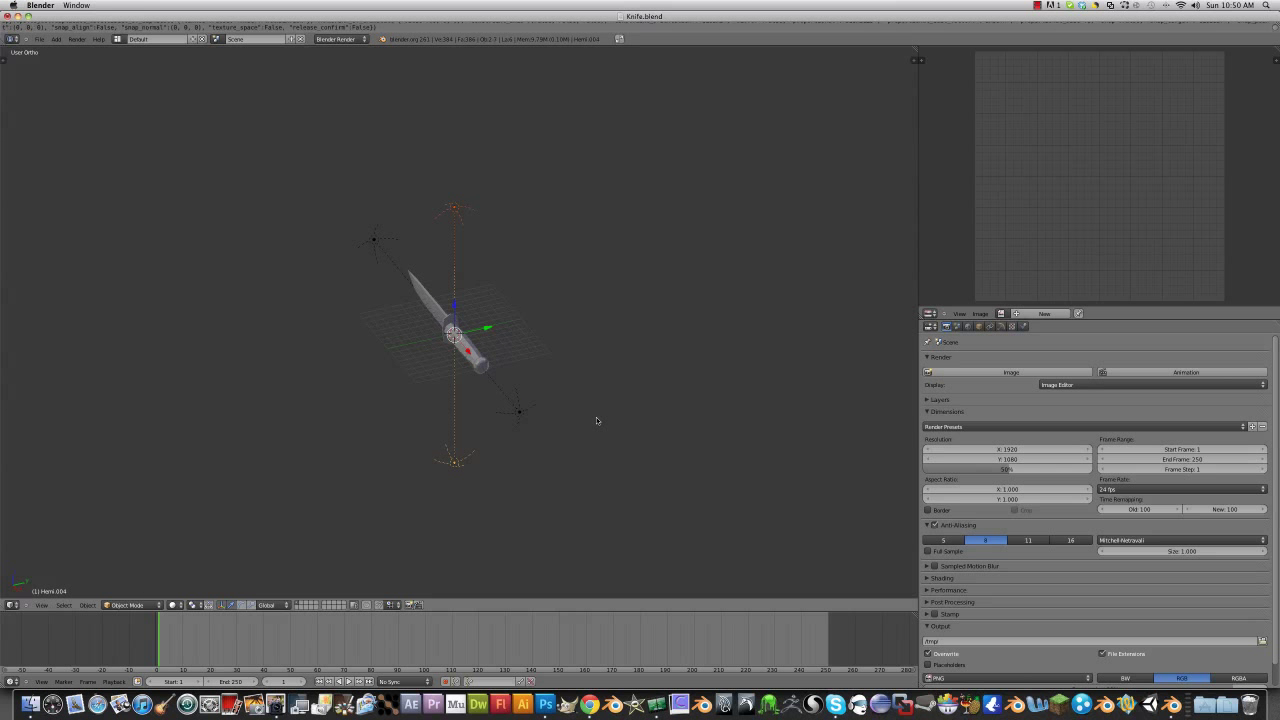
key("r")
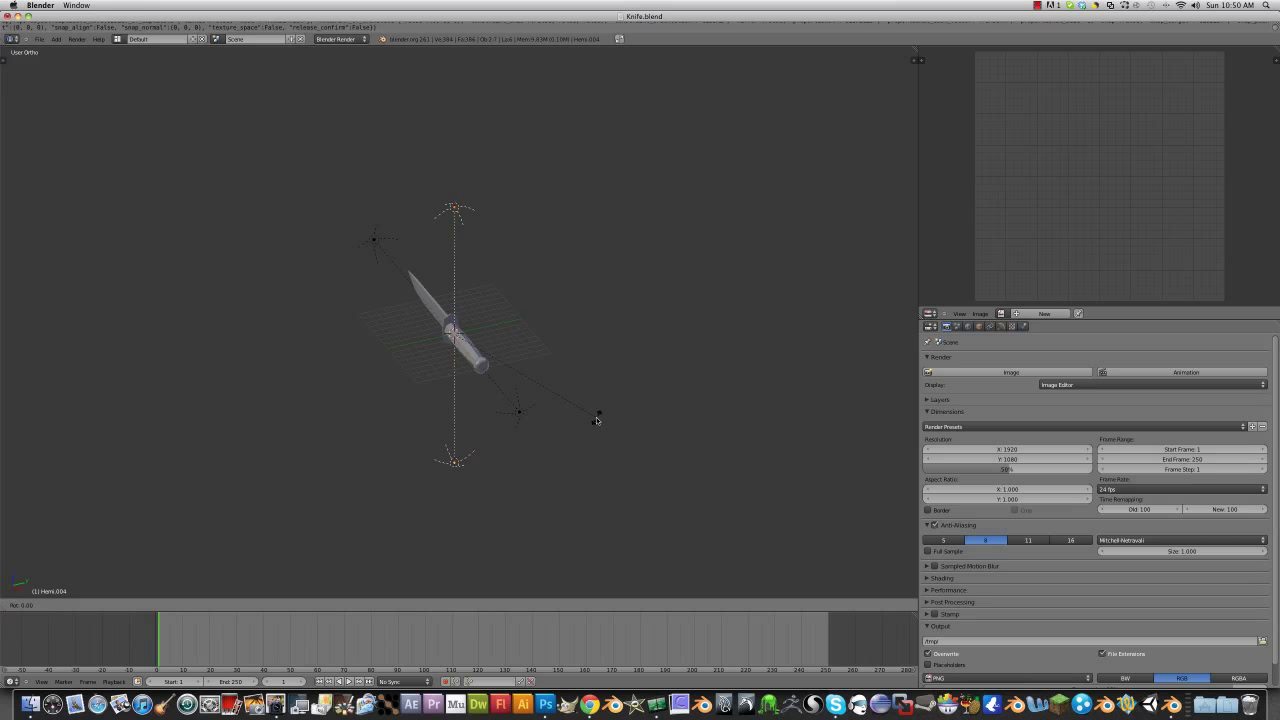
type("x90")
key("Return")
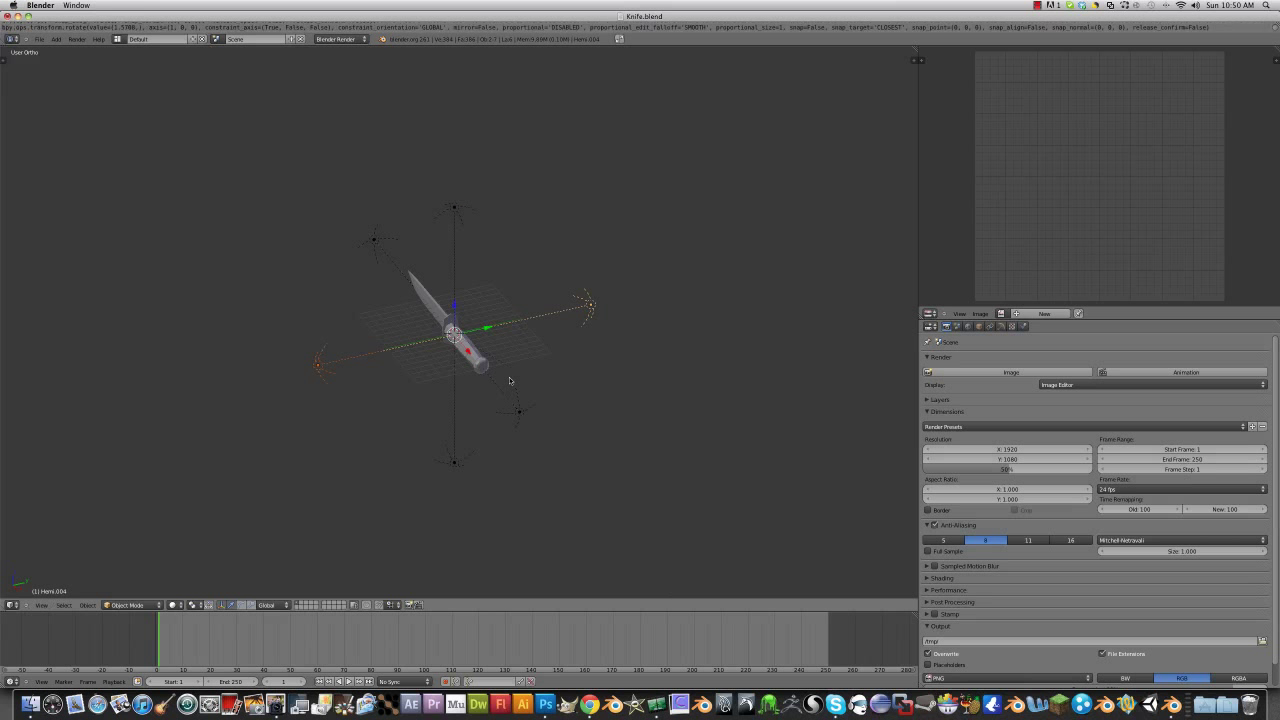
middle_click_drag(597, 417, 536, 402)
key("a")
scroll(410, 420, "up", 2)
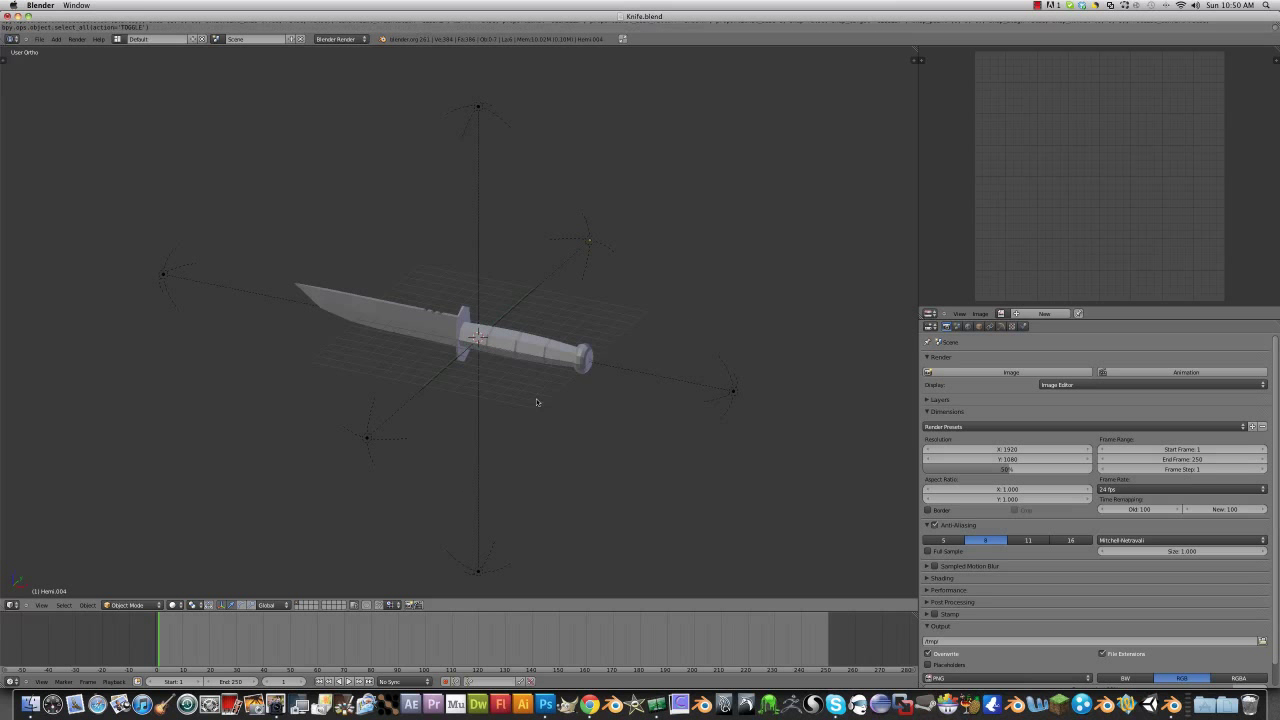
Step: Select the whole knife mesh in Edit Mode and unwrap it with Smart UV Project
right_click(449, 333)
key("Tab")
key("a")
key("a")
middle_click_drag(584, 397, 560, 410)
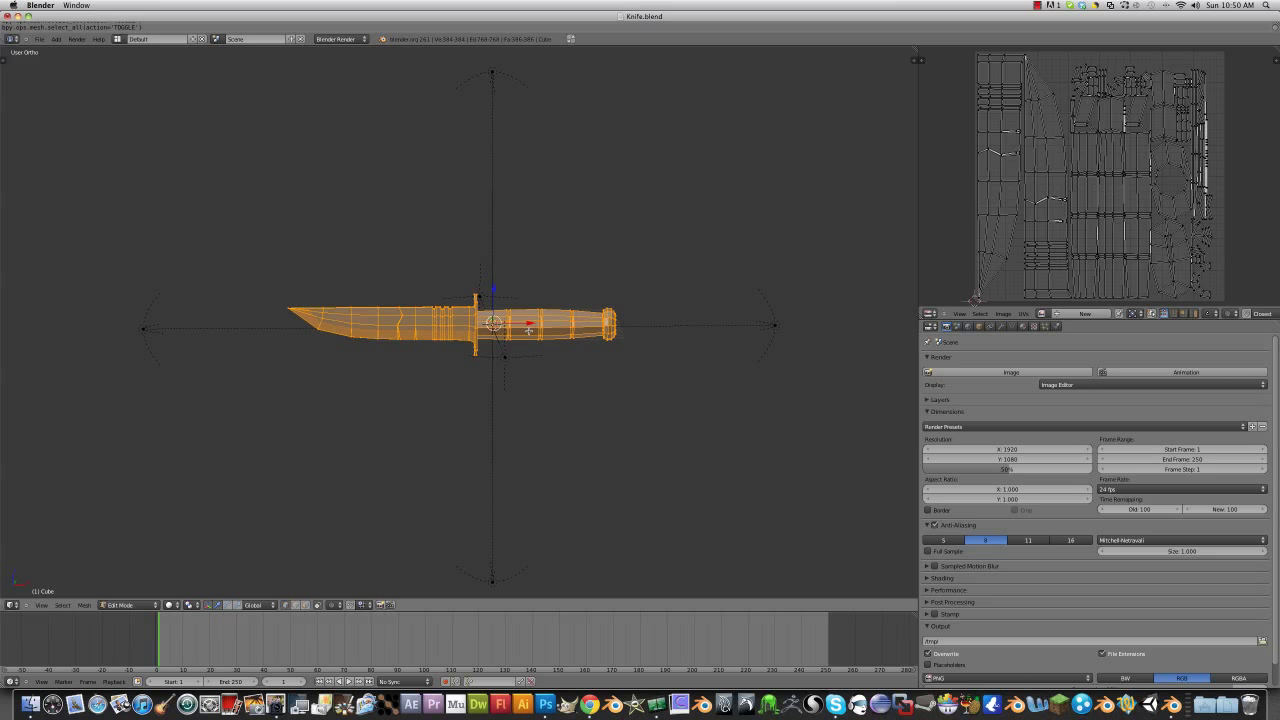
key("u")
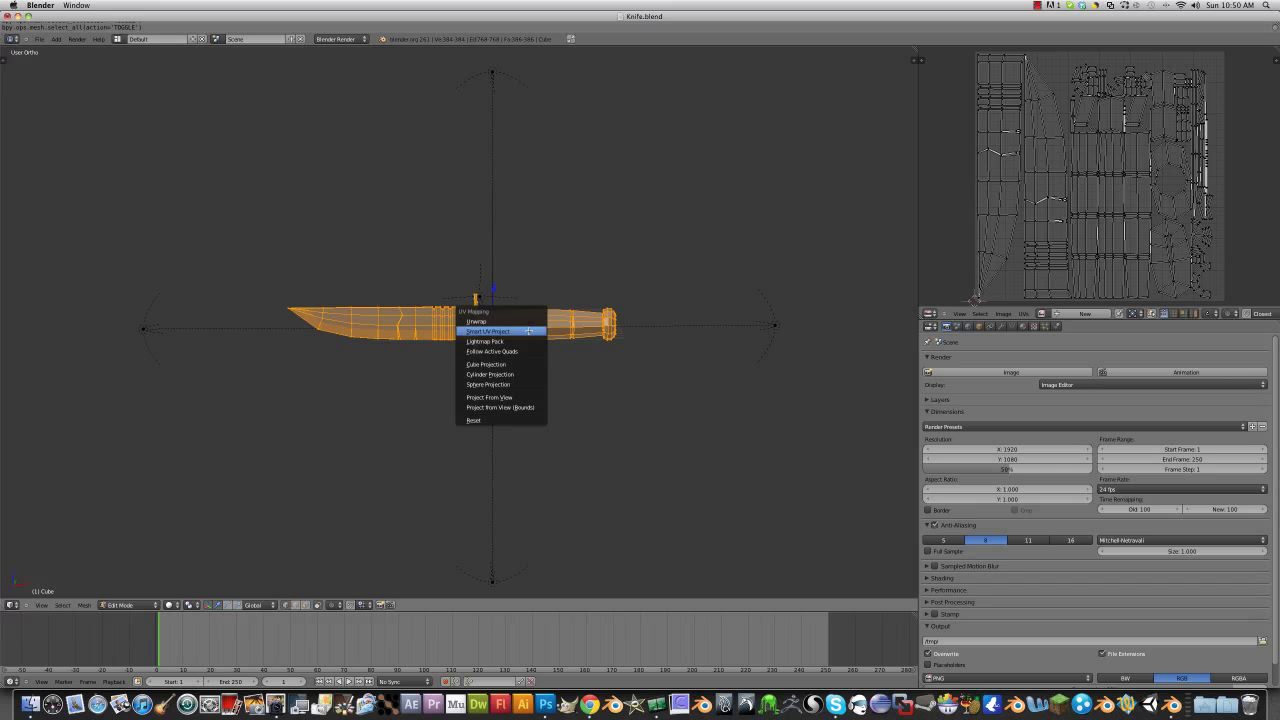
left_click(527, 329)
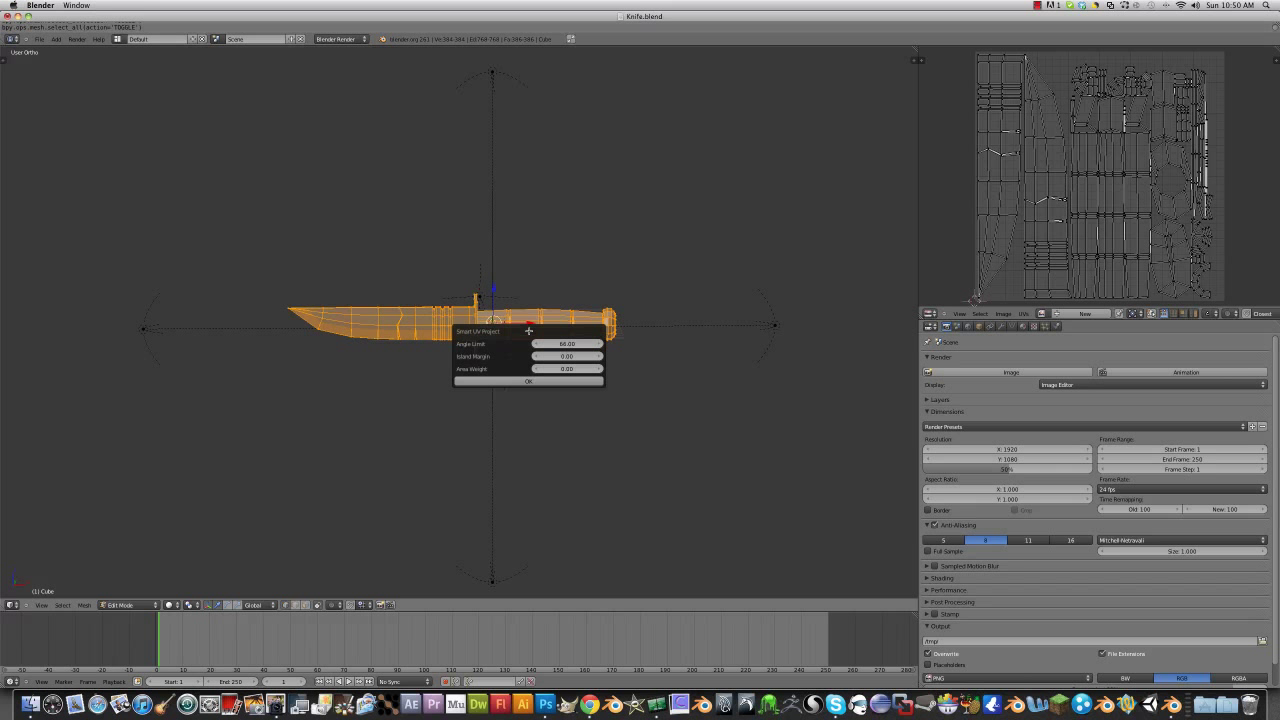
left_click(593, 381)
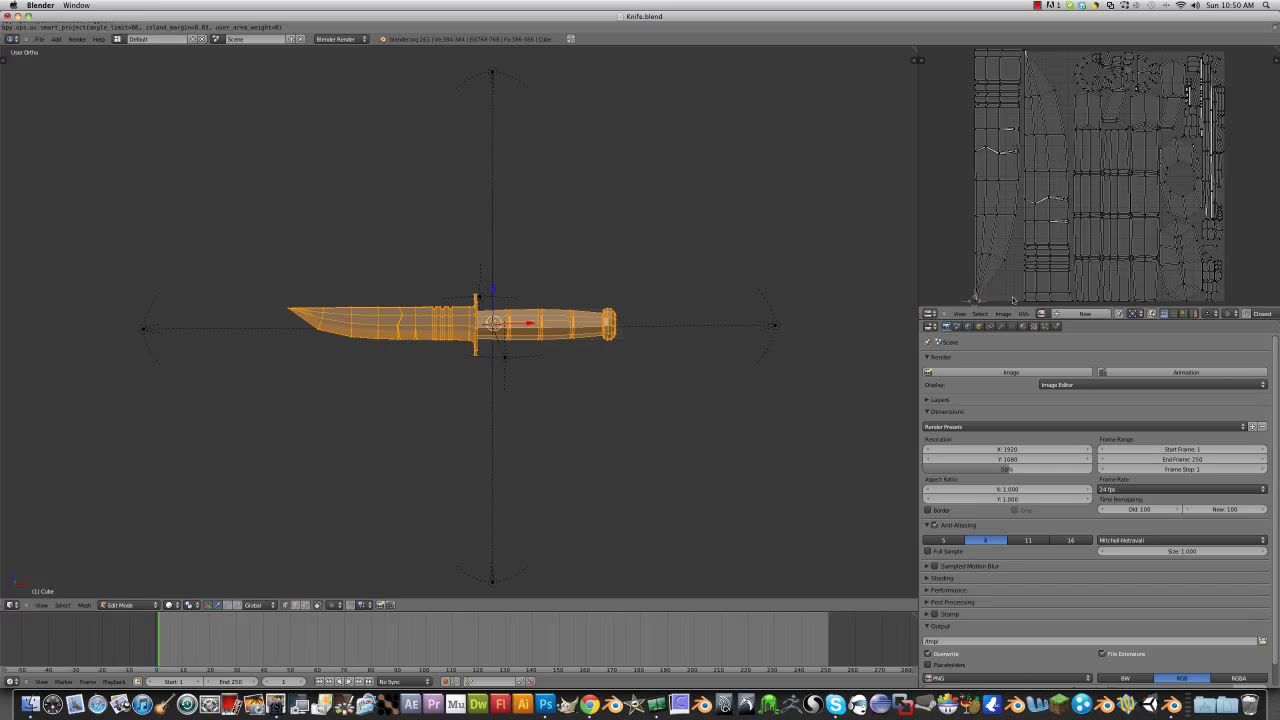
Step: Pack all UV islands, shrink them slightly, and begin a new image
left_click(1023, 314)
key("a")
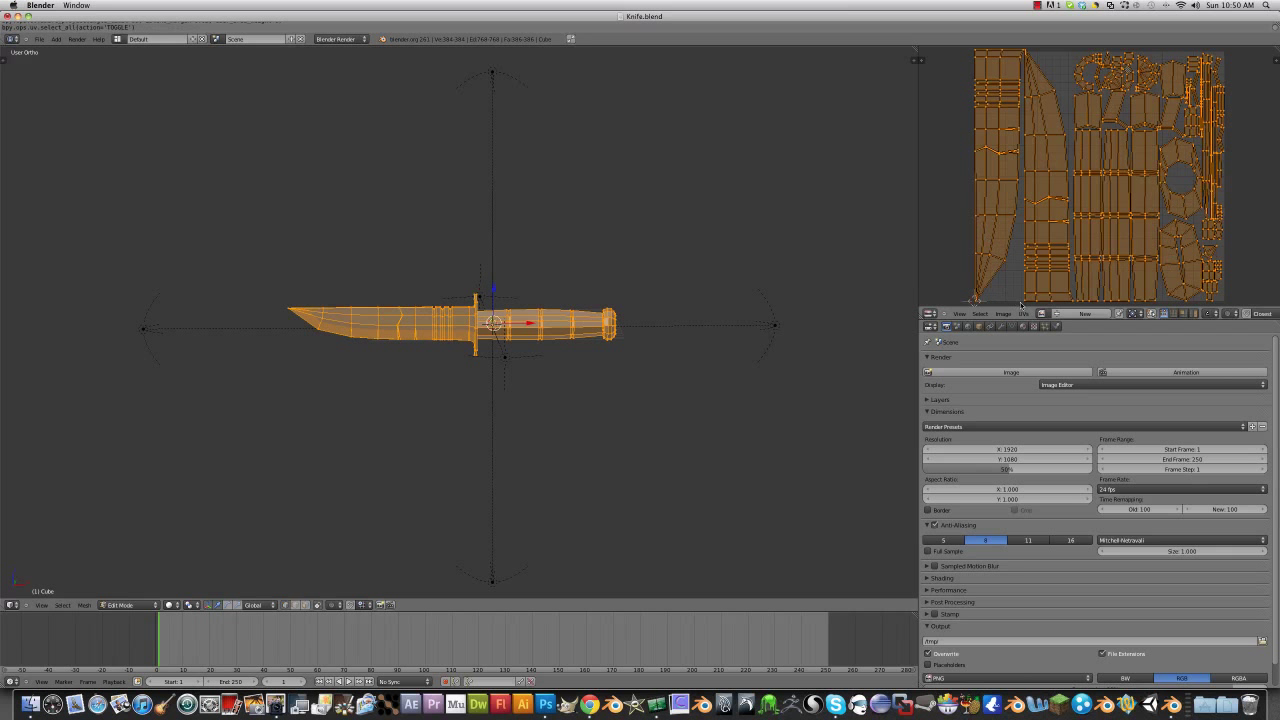
left_click(1023, 314)
left_click(1035, 239)
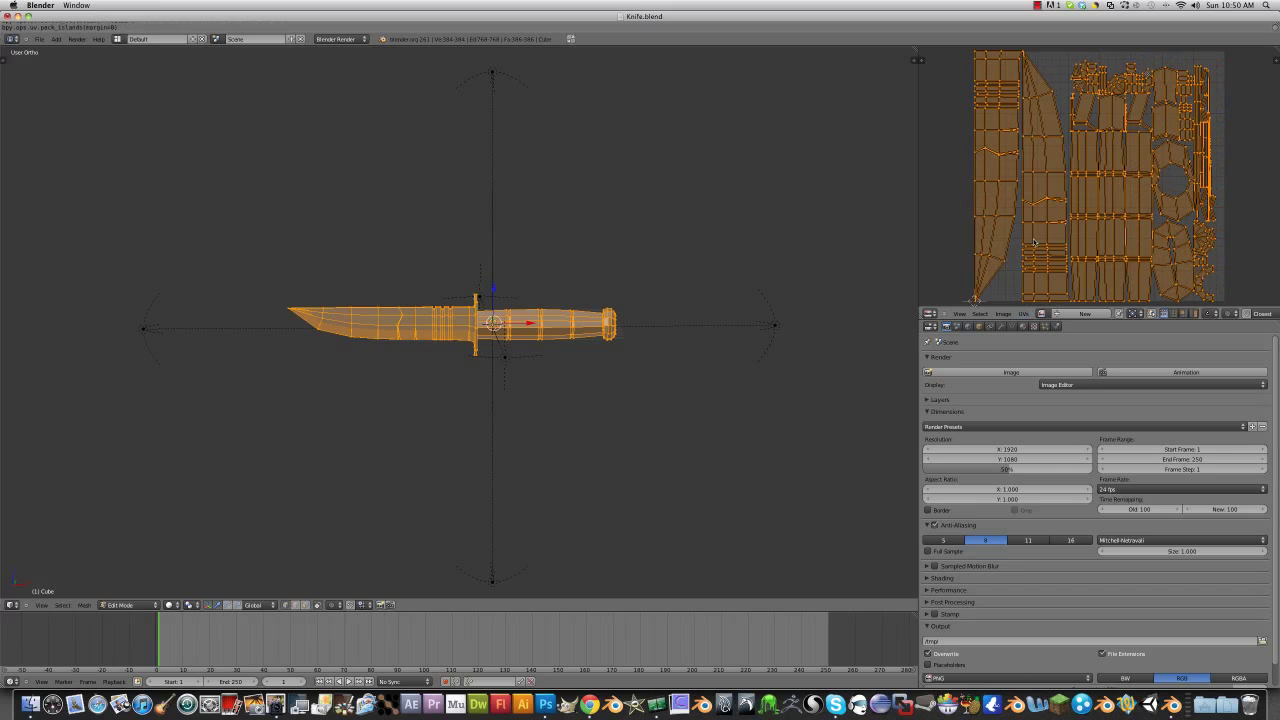
key("s")
left_click(1161, 225)
key("a")
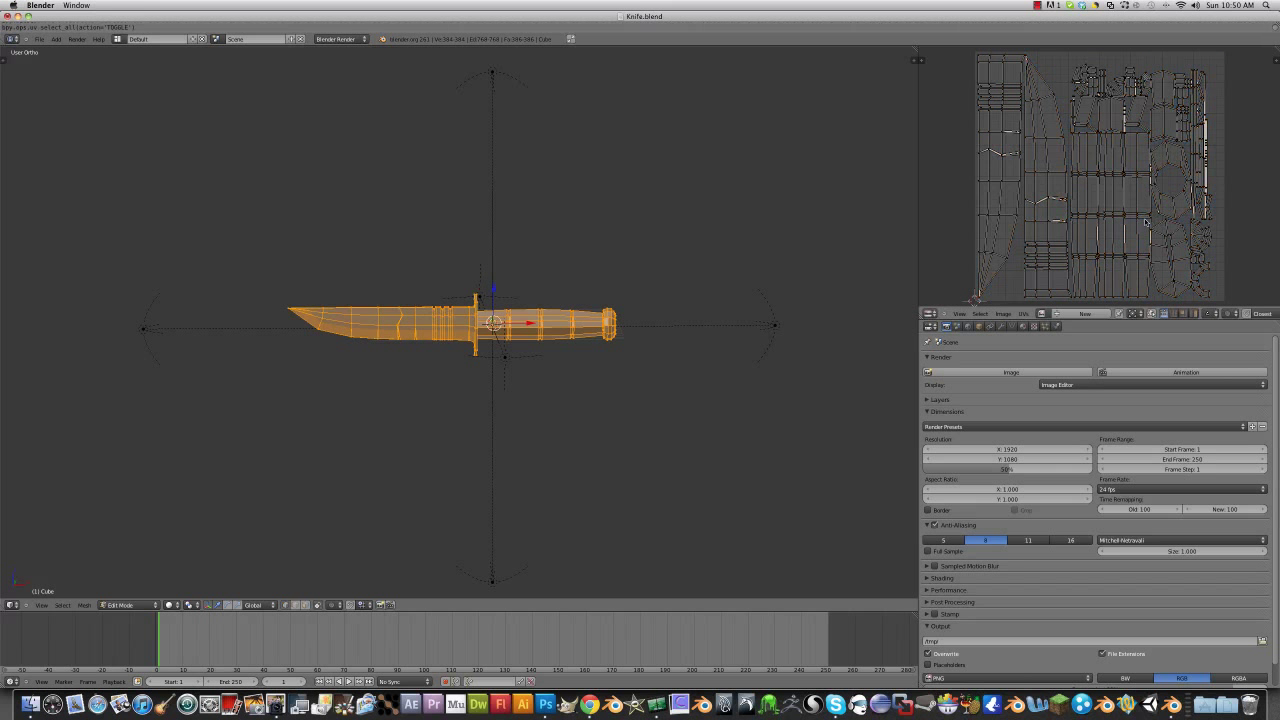
key("a")
key("a")
key("a")
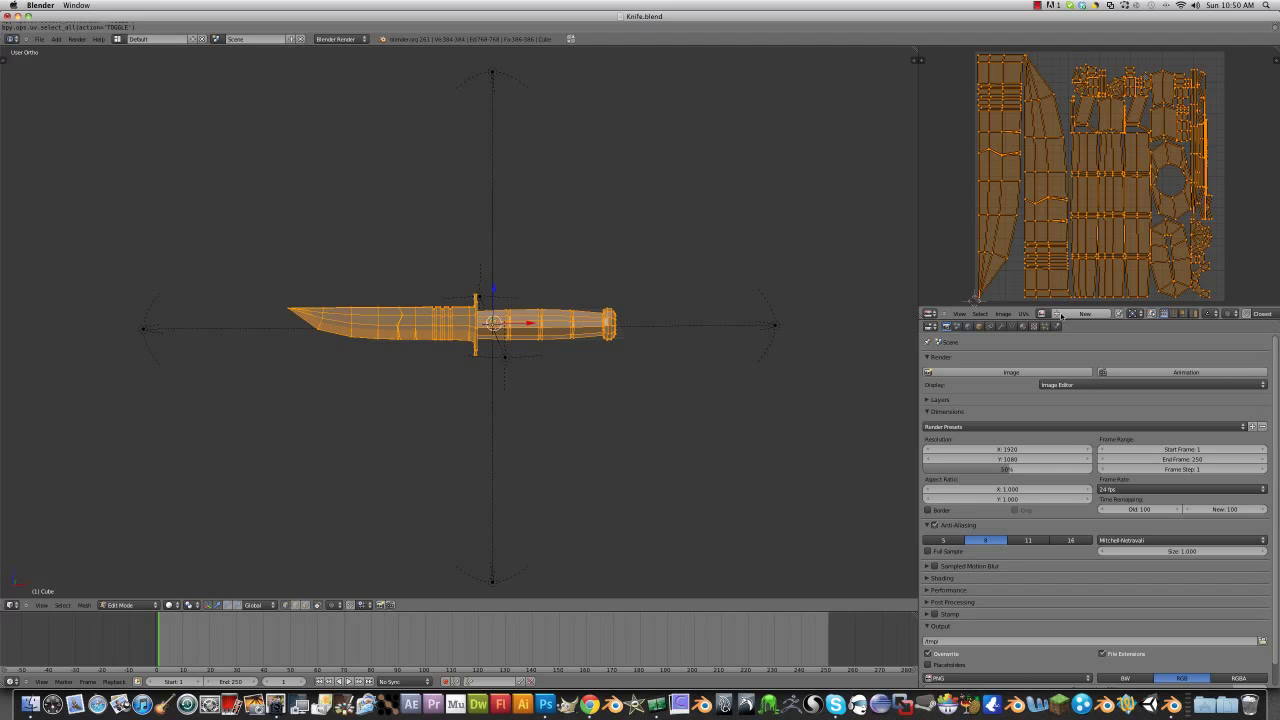
left_click(1068, 314)
Step: Name the new image Knife and create it at 1024 × 1024
key("BackSpace")
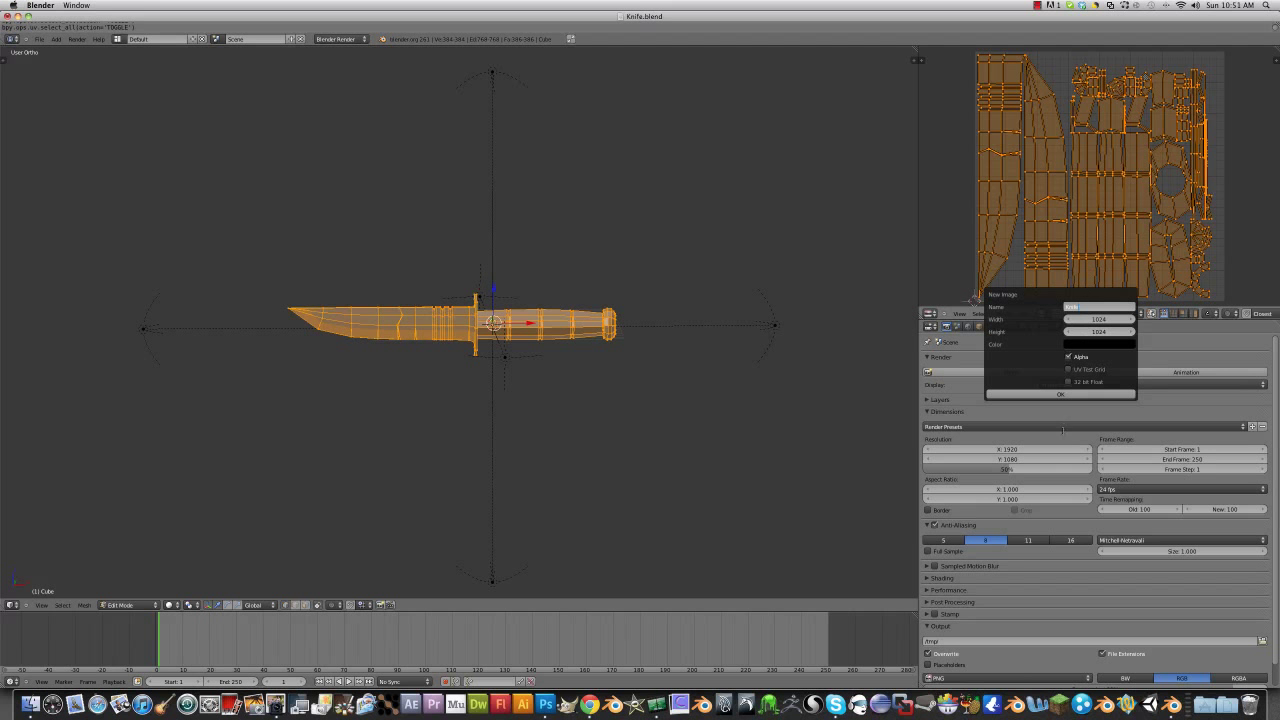
left_click(1061, 395)
Step: Expand the Bake panel in Render properties and choose Ambient Occlusion as Bake Mode
scroll(1100, 170, "down", 3)
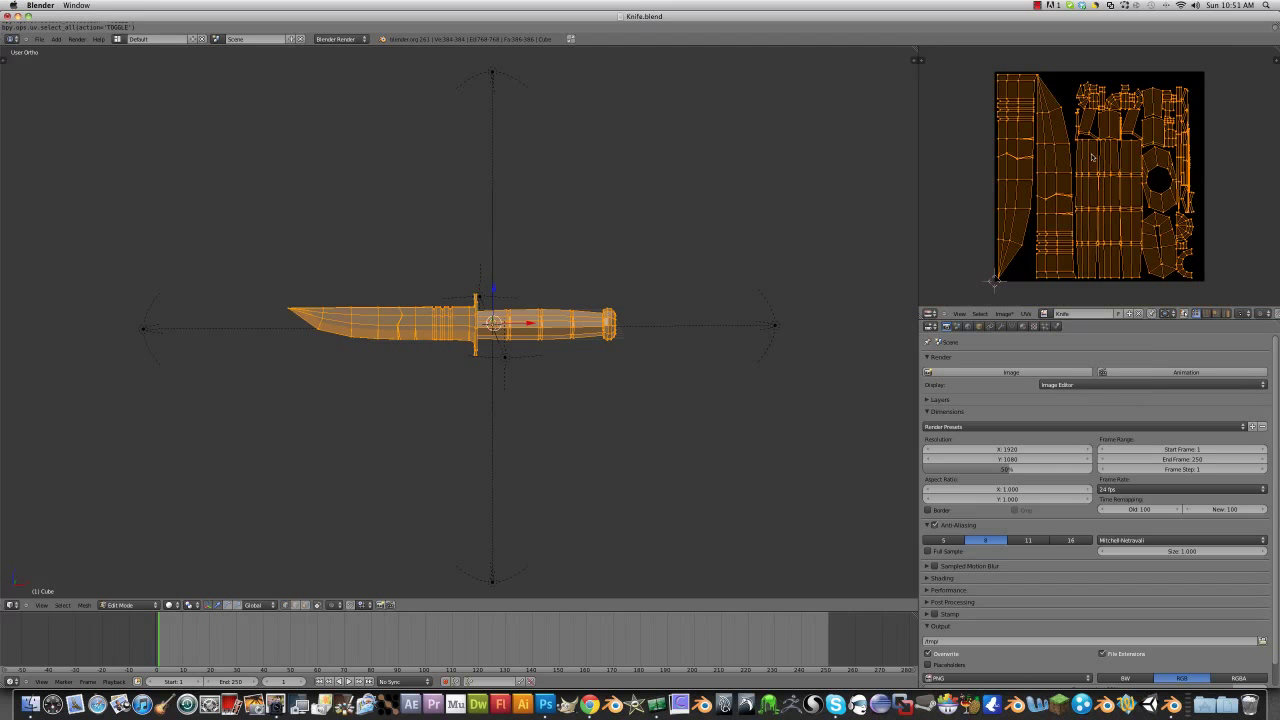
scroll(1093, 157, "up", 2)
scroll(1093, 157, "down", 2)
scroll(1093, 157, "up", 1)
scroll(1093, 157, "down", 1)
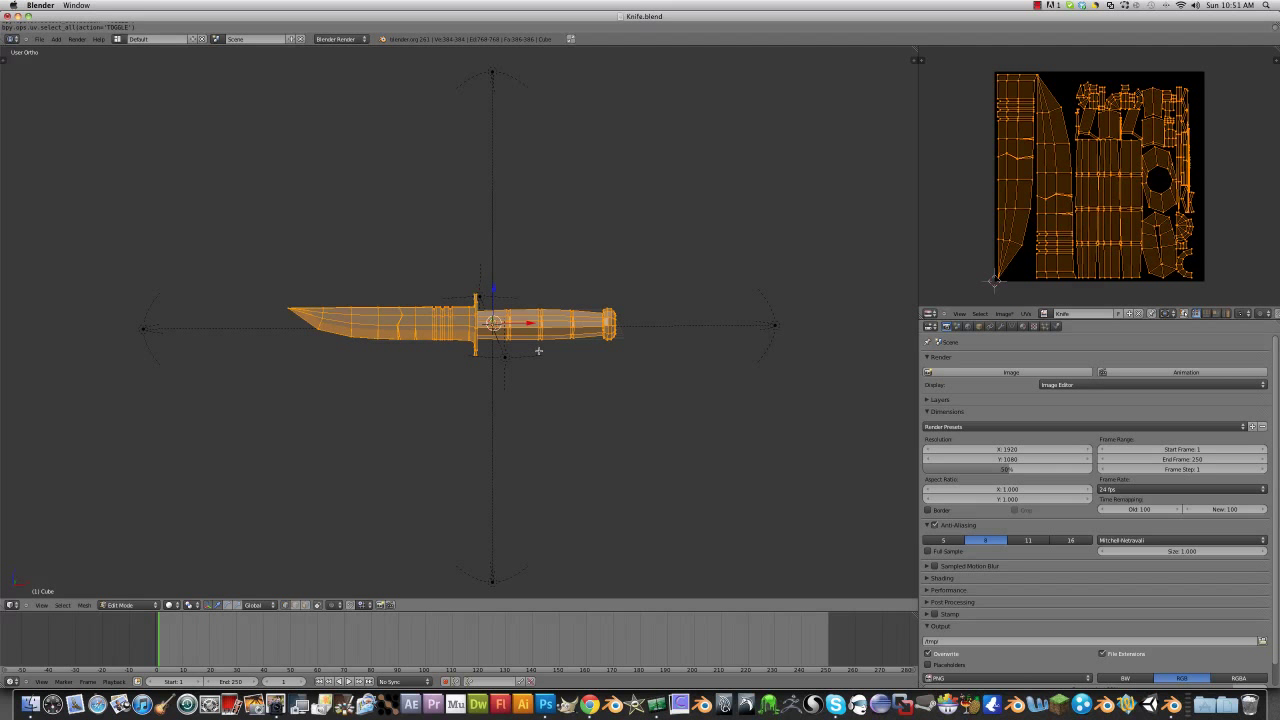
scroll(950, 345, "down", 1)
scroll(950, 345, "up", 1)
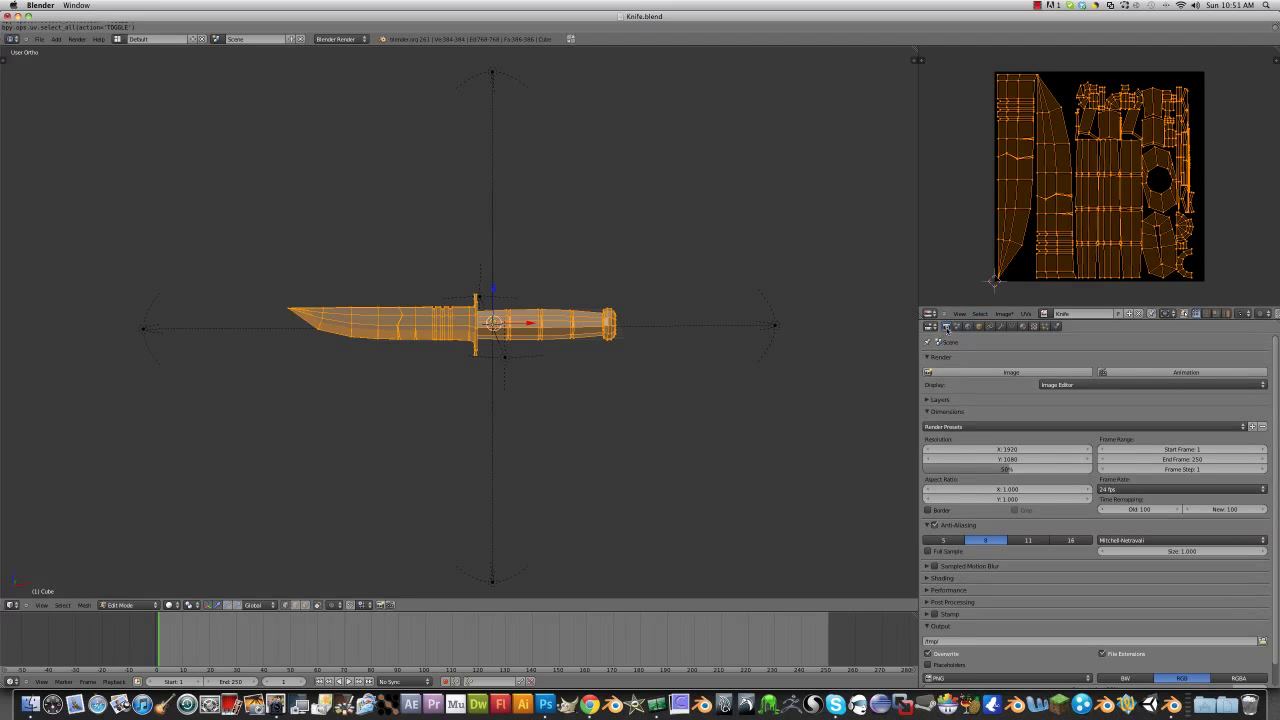
scroll(948, 335, "down", 1)
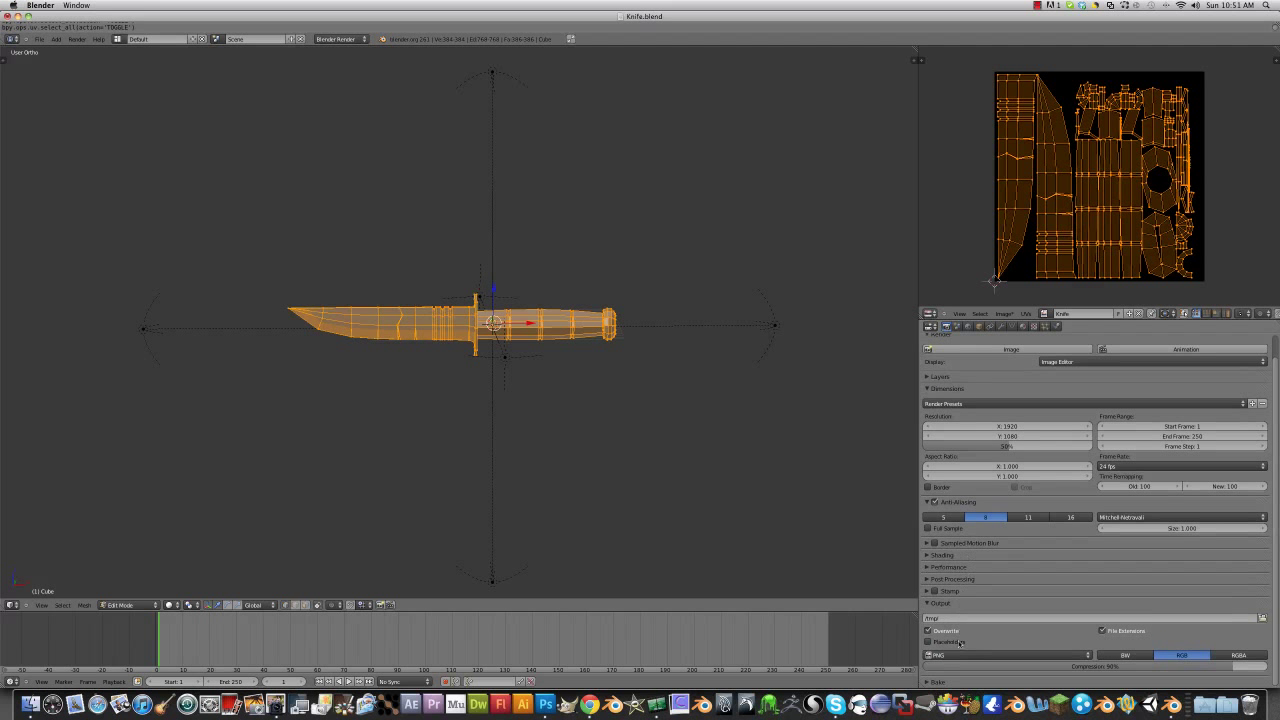
left_click(928, 681)
scroll(935, 670, "down", 3)
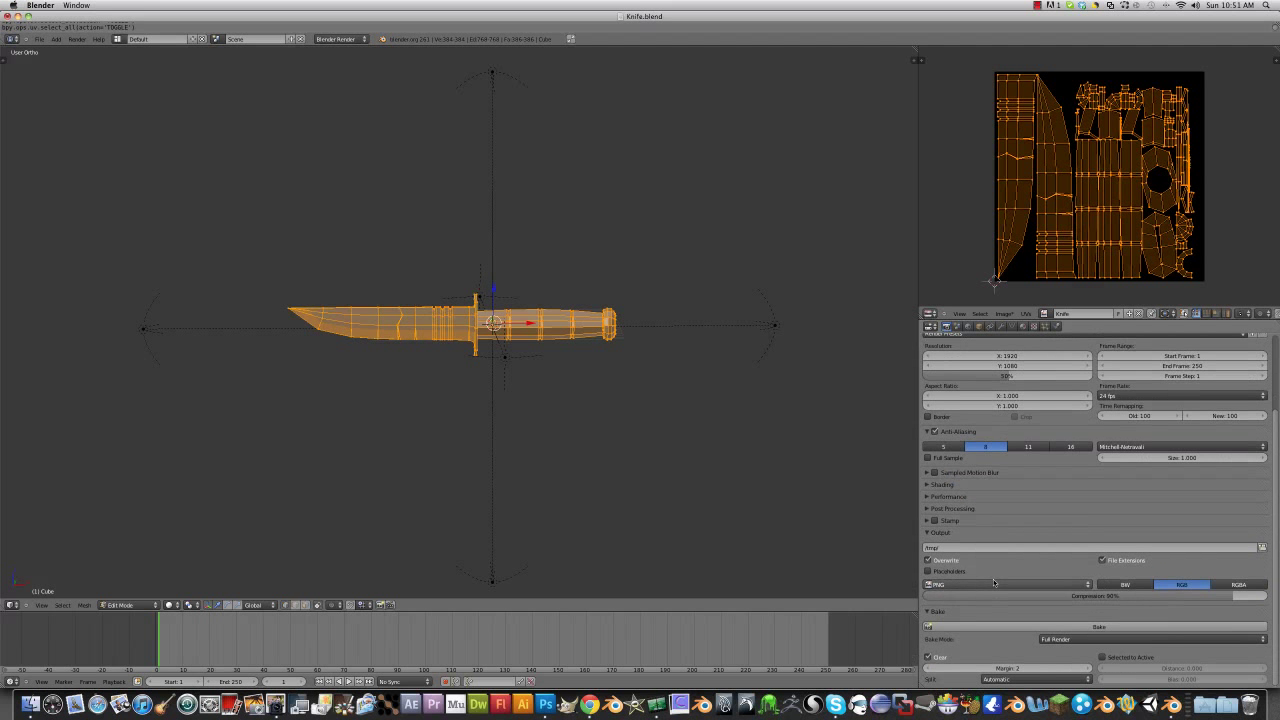
left_click(1055, 639)
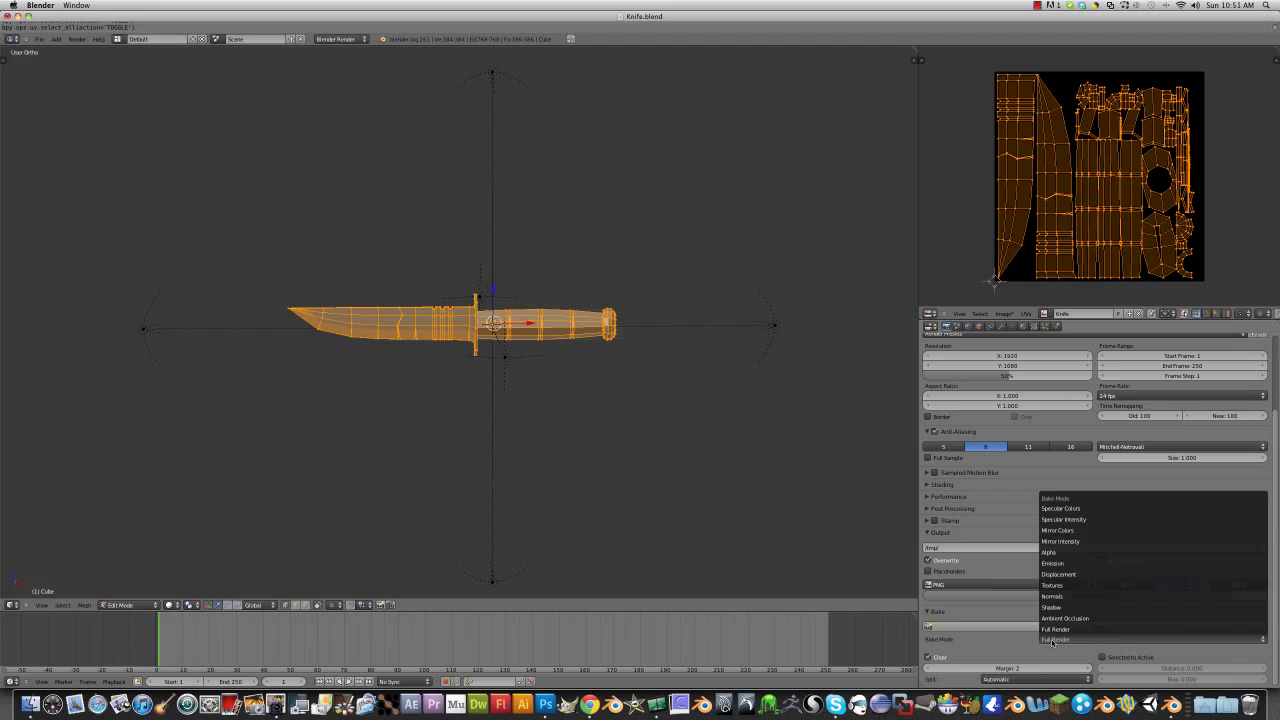
left_click(1063, 618)
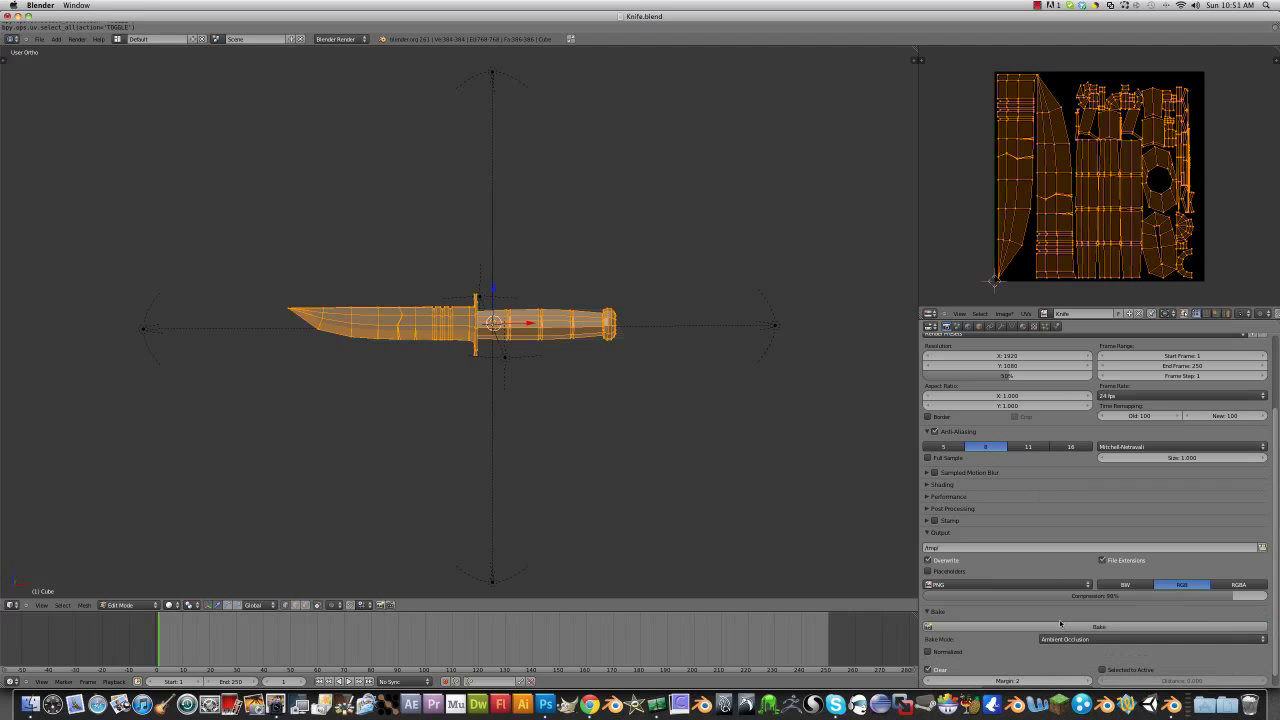
scroll(1011, 645, "down", 1)
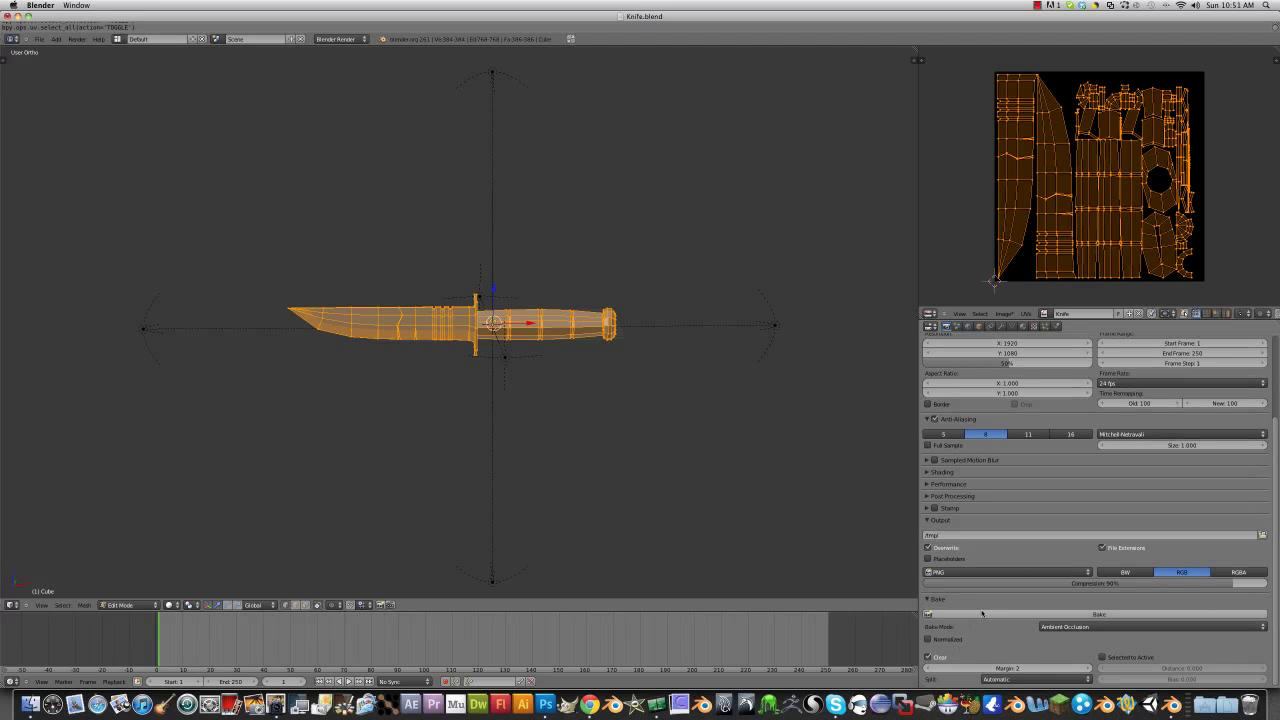
Step: Bake ambient occlusion into the Knife image and show it with Texture shading in Object Mode
left_click(981, 614)
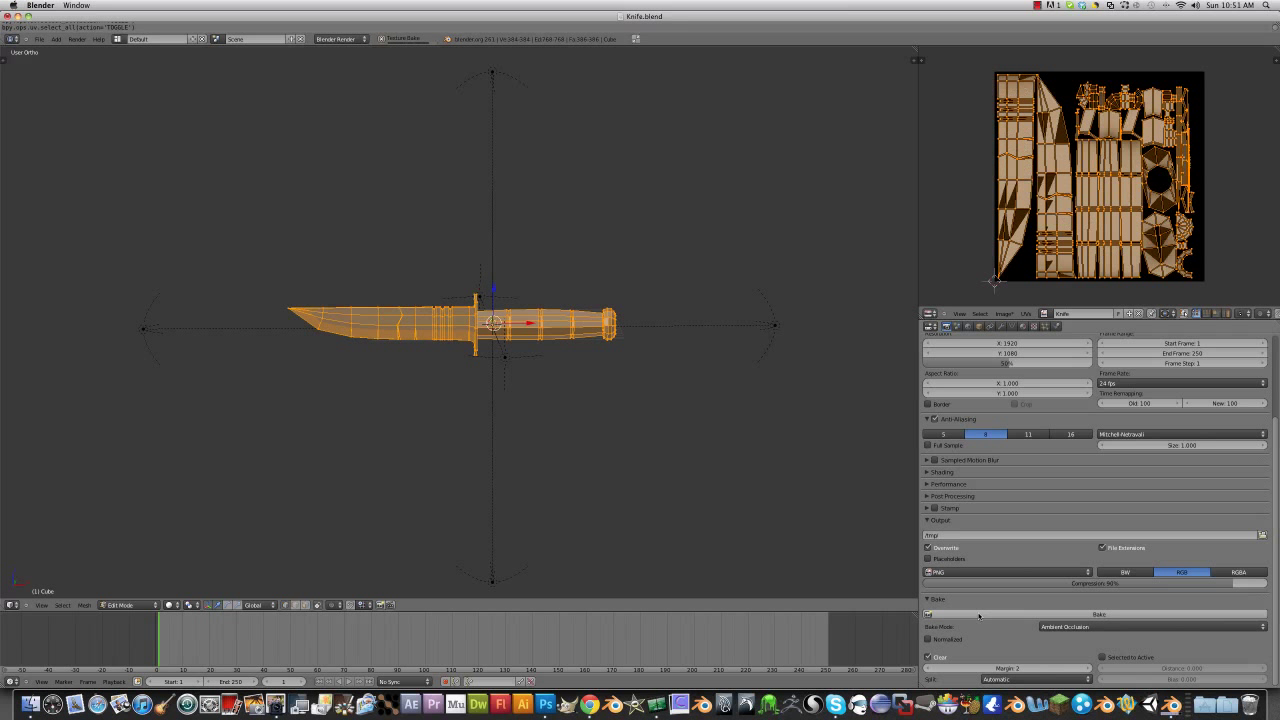
left_click(174, 605)
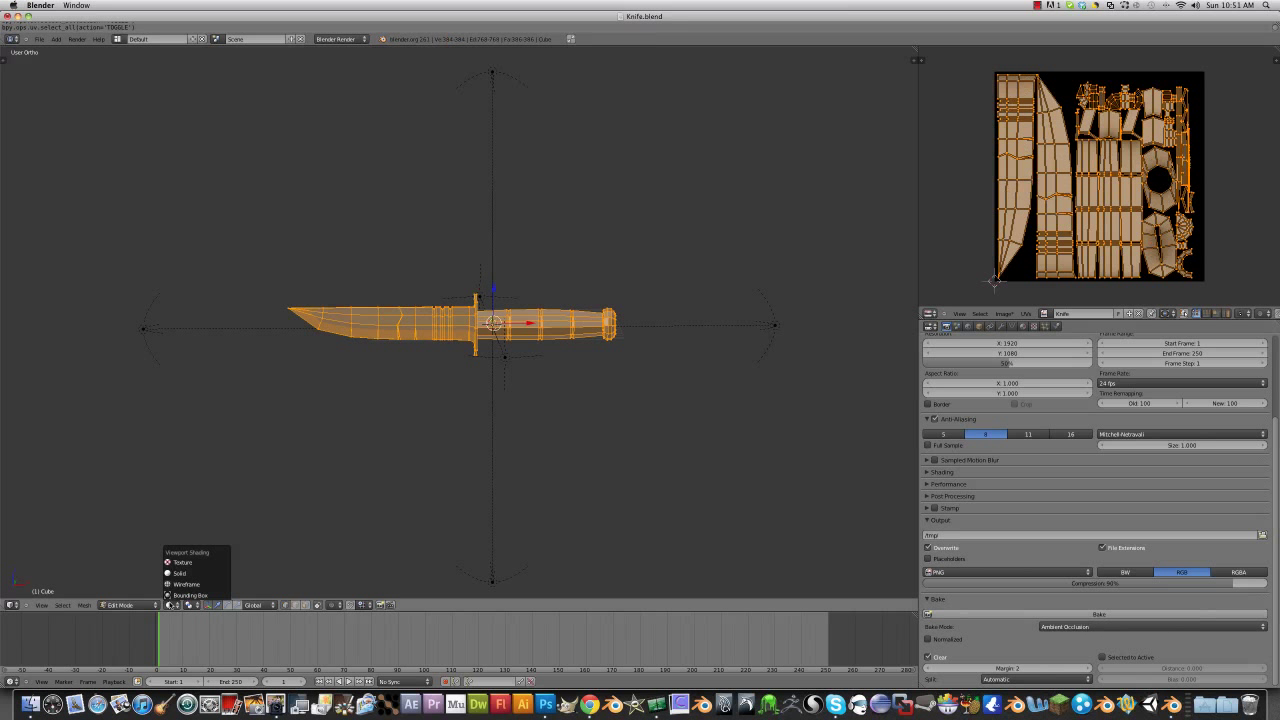
left_click(182, 563)
scroll(526, 471, "up", 3)
key("Tab")
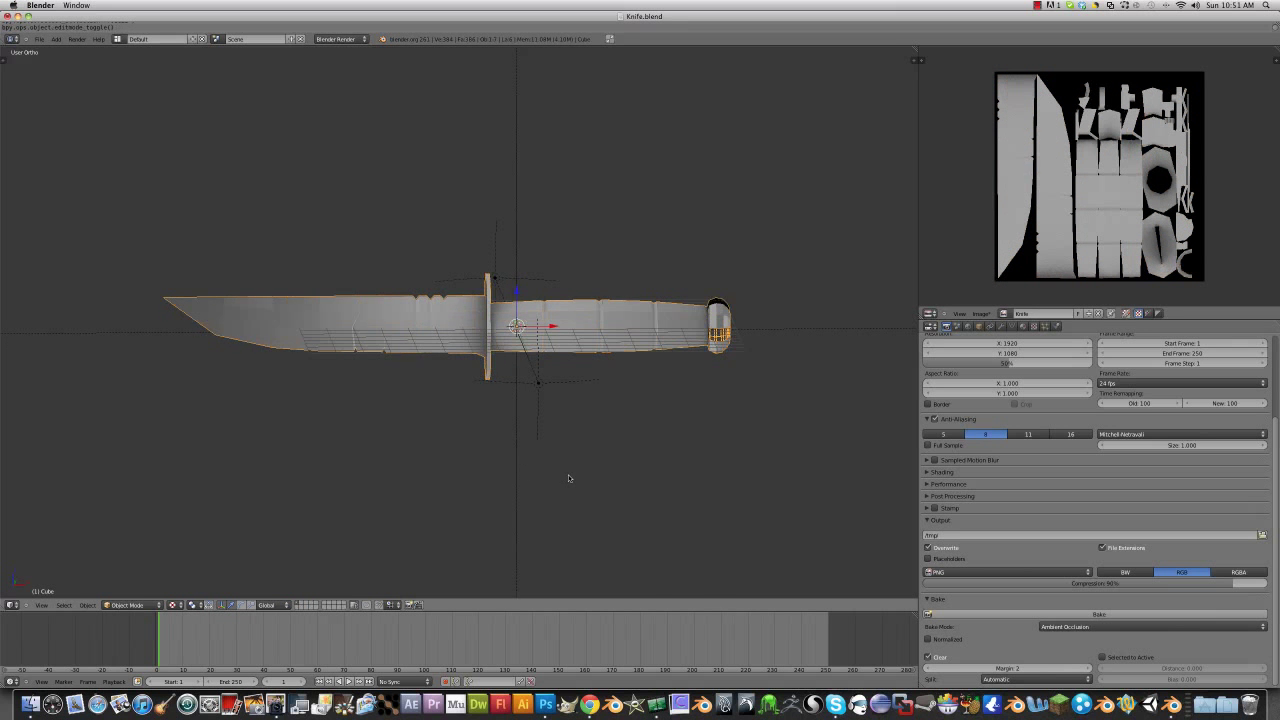
Step: Orbit and zoom around the knife to inspect the baked grey shading
scroll(573, 474, "up", 3)
scroll(580, 455, "down", 5)
middle_click_drag(588, 432, 521, 467)
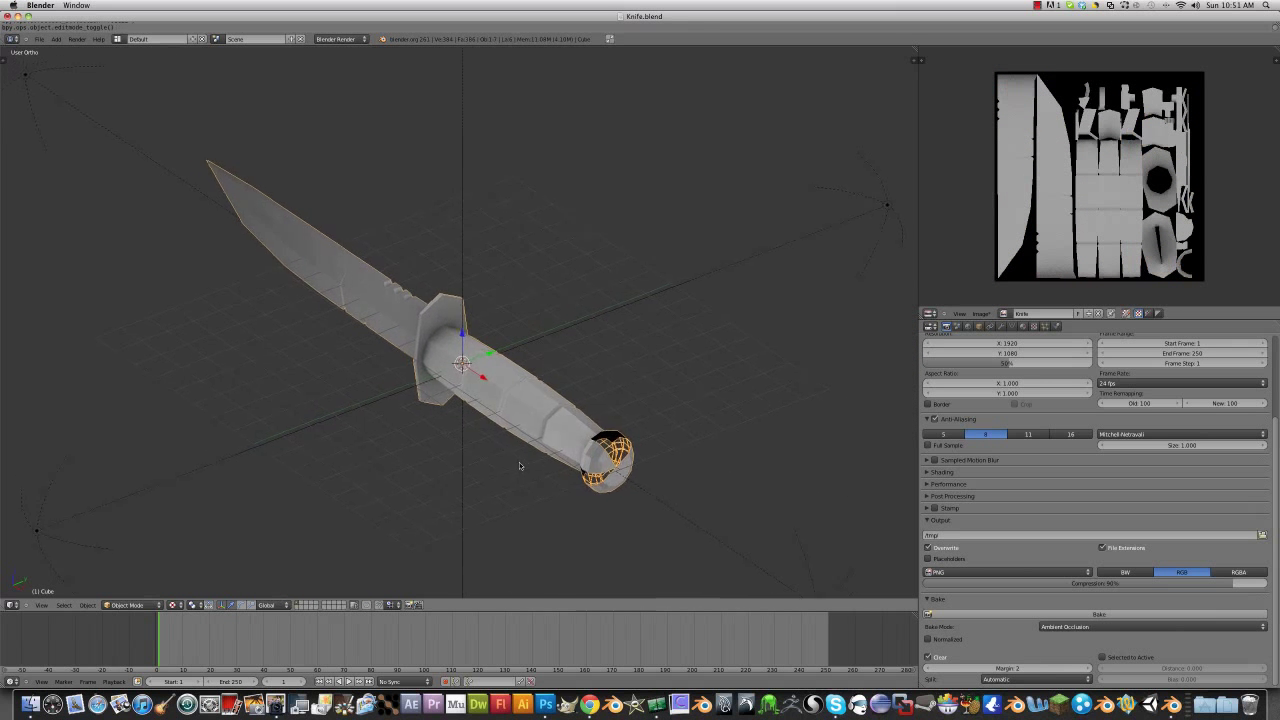
middle_click_drag(513, 460, 540, 441)
scroll(706, 412, "up", 3)
scroll(706, 412, "down", 4, "ctrl")
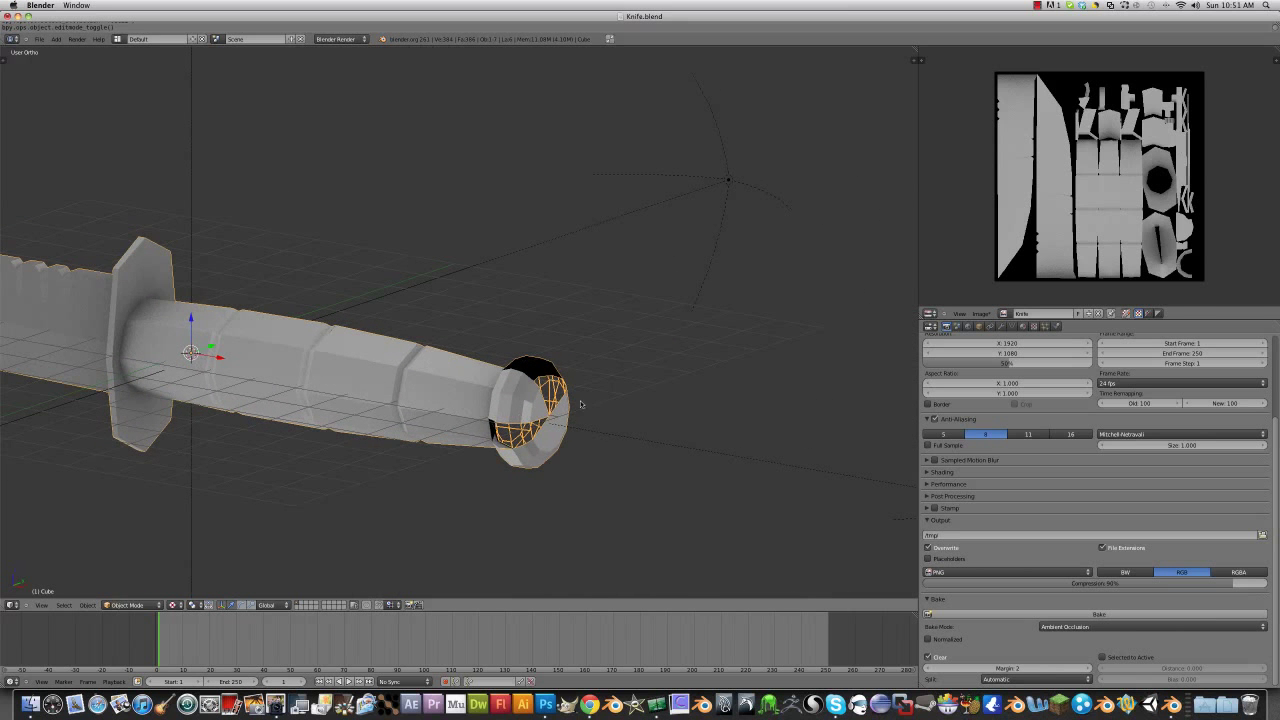
Step: In Edit Mode, select the handle's end-cap faces in face mode and flip their normals
key("Tab")
scroll(600, 410, "up", 2)
scroll(600, 410, "up", 3)
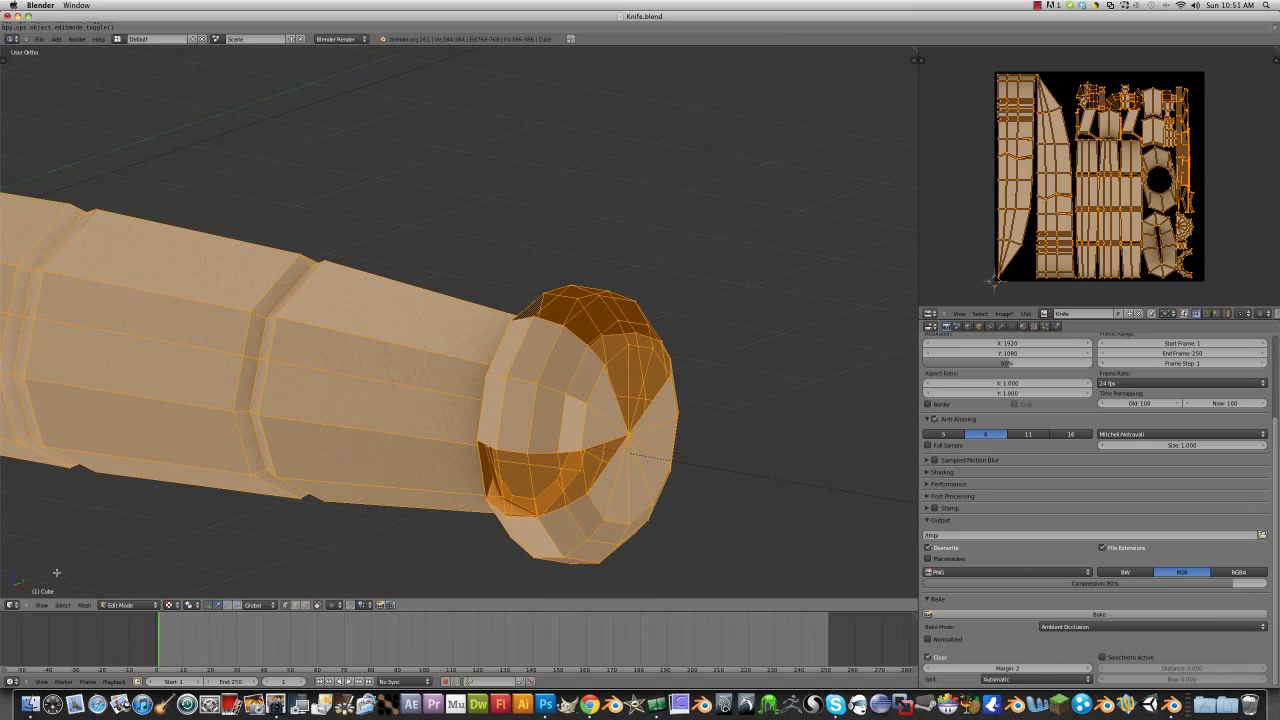
key("a")
middle_click_drag(545, 425, 406, 428)
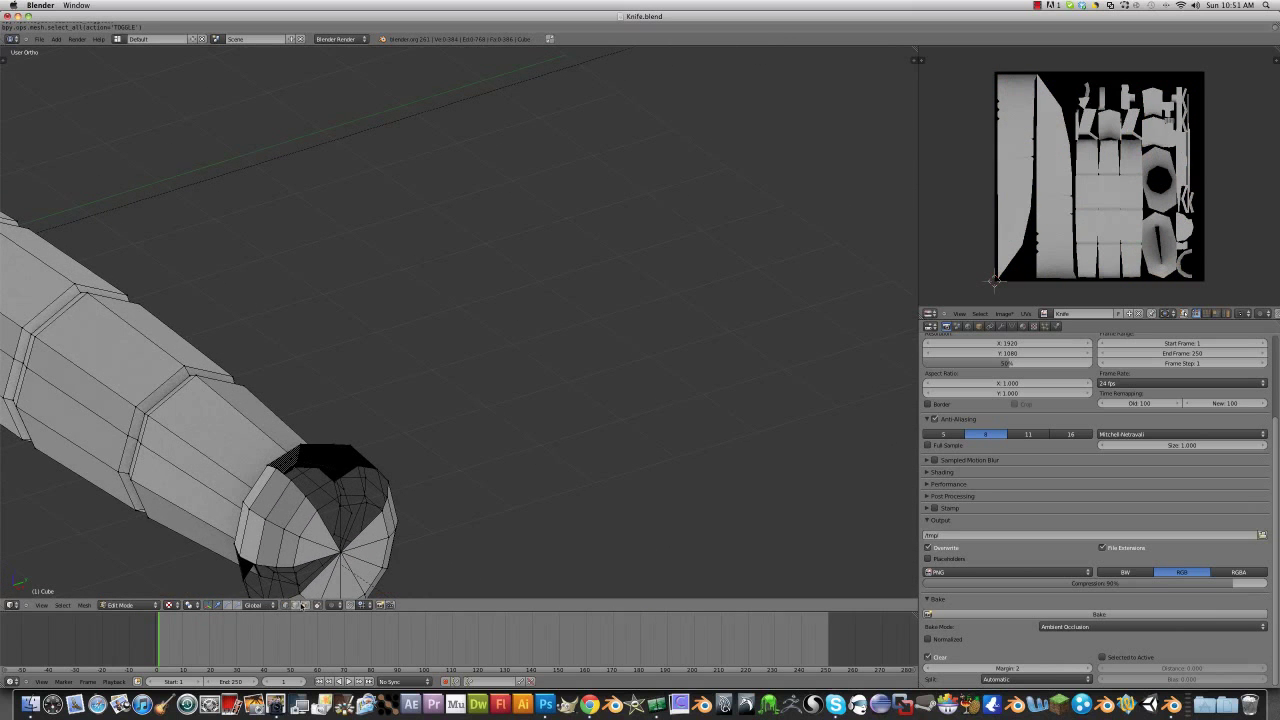
left_click(298, 605)
middle_click_drag(332, 509, 409, 373)
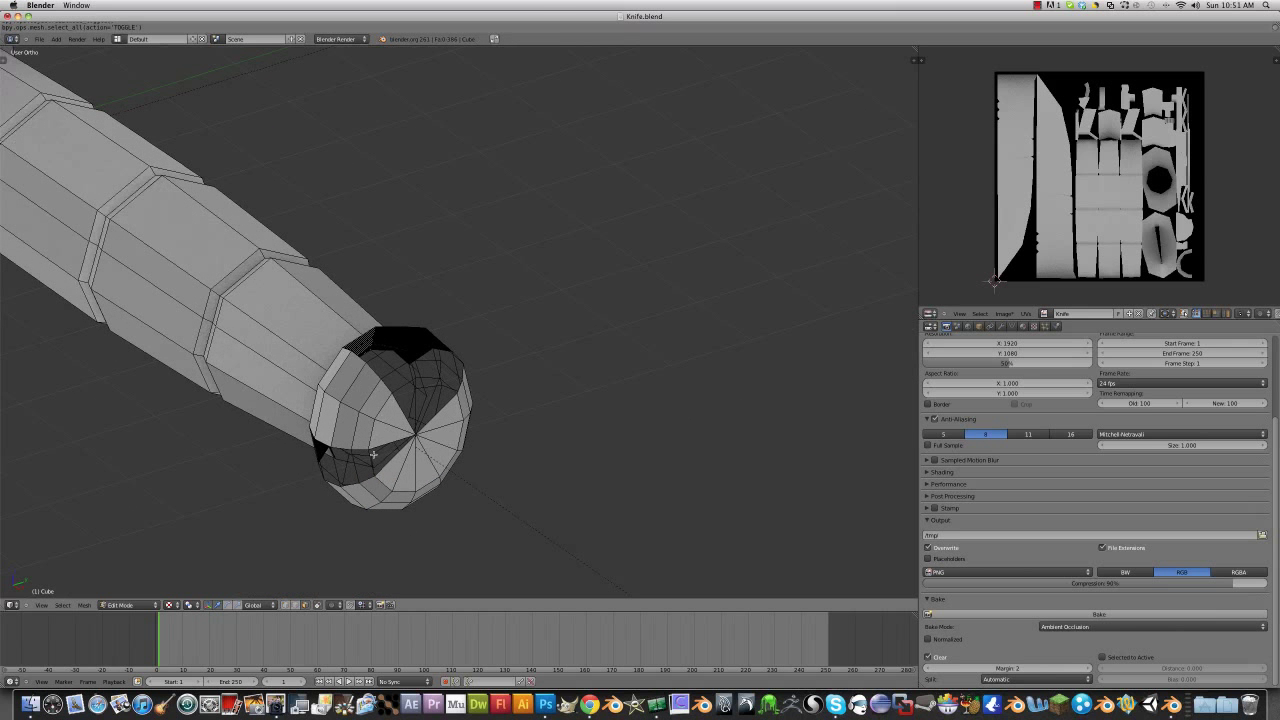
right_click(372, 448, "shift")
right_click(344, 465, "shift")
right_click(330, 468, "shift")
middle_click_drag(466, 410, 343, 375)
right_click(493, 335, "shift")
right_click(484, 337, "shift")
key("w")
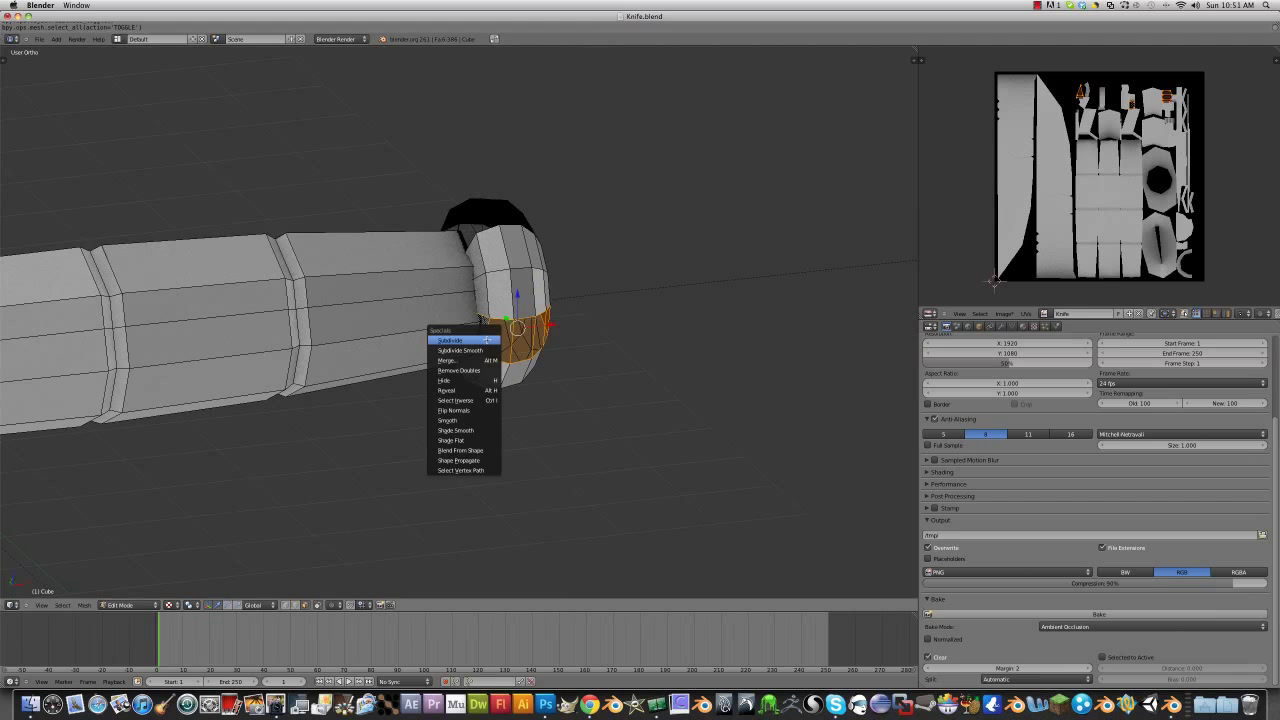
left_click(463, 410)
Step: Select five faces on the cap's end and unwrap them
key("a")
middle_click_drag(606, 389, 531, 381)
middle_click_drag(396, 404, 309, 263)
right_click(305, 270)
right_click(285, 262, "shift")
right_click(258, 240, "shift")
right_click(246, 239, "shift")
right_click(240, 215, "shift")
middle_click_drag(244, 216, 476, 212)
key("u")
left_click(530, 177)
Step: Select four upper cap faces and unwrap them
key("a")
middle_click_drag(603, 172, 508, 207)
right_click(312, 290, "shift")
right_click(290, 268, "shift")
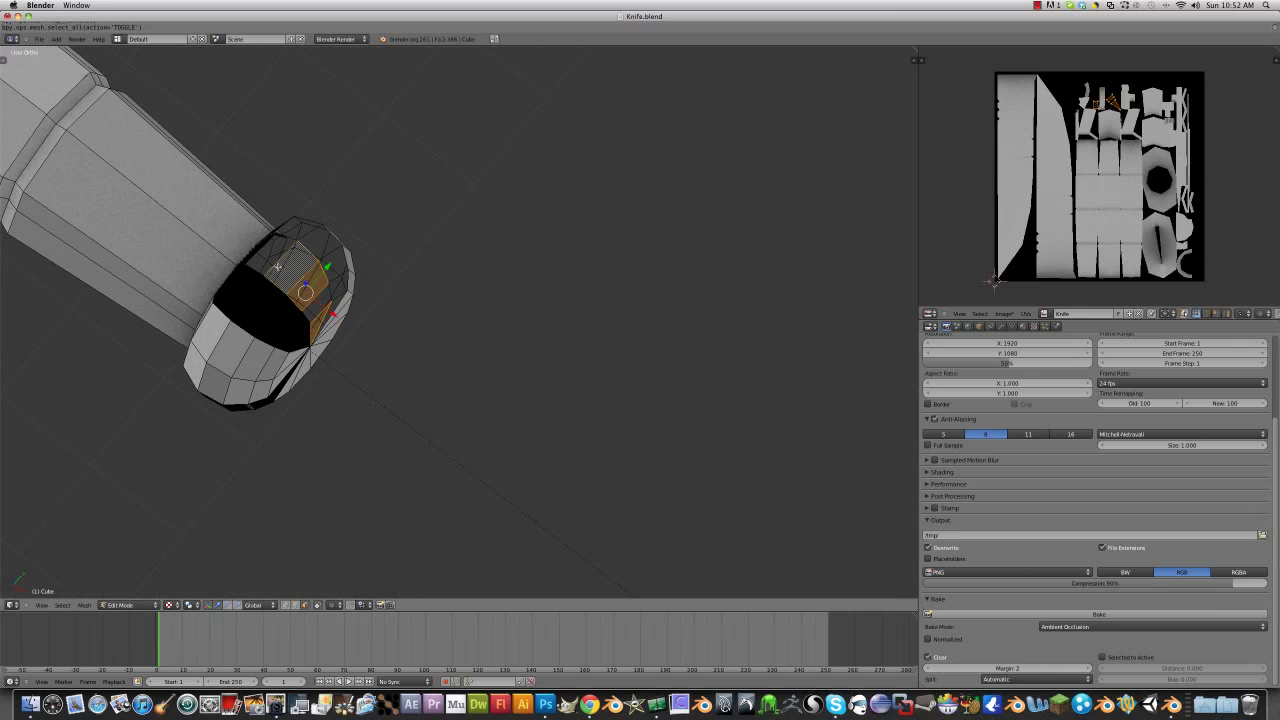
right_click(270, 250, "shift")
right_click(320, 305, "shift")
key("u")
left_click(318, 300)
Step: Flip the normal of one remaining cap face
key("a")
middle_click_drag(320, 300, 500, 250)
right_click(455, 172)
key("w")
left_click(450, 167)
Step: Unwrap the three side faces of the cap's ring, then clear the selection
key("a")
middle_click_drag(455, 178, 467, 391)
right_click(440, 458)
right_click(462, 447, "shift")
right_click(501, 446, "shift")
middle_click_drag(513, 452, 617, 364)
key("ctrl+e")
left_click(462, 307)
key("a")
key("a")
Step: Bake ambient occlusion into the Knife image, deselect the mesh and return to Object Mode
scroll(616, 366, "down", 2)
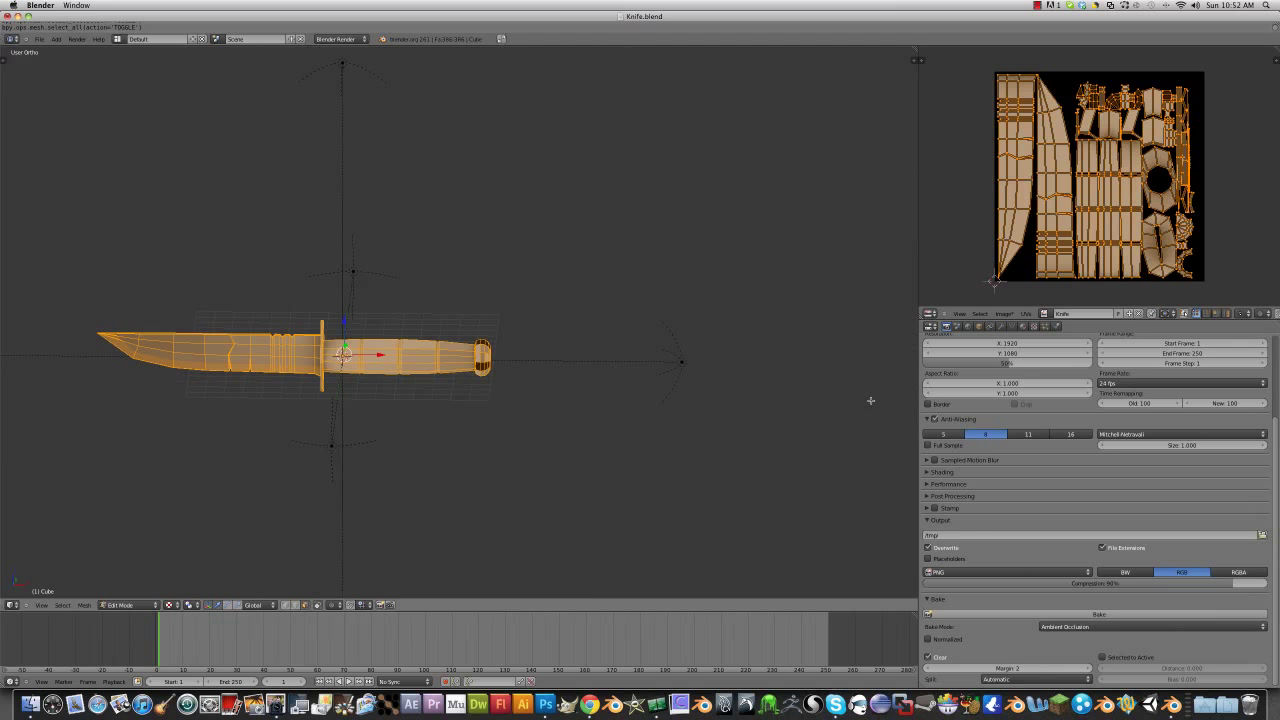
left_click(948, 610)
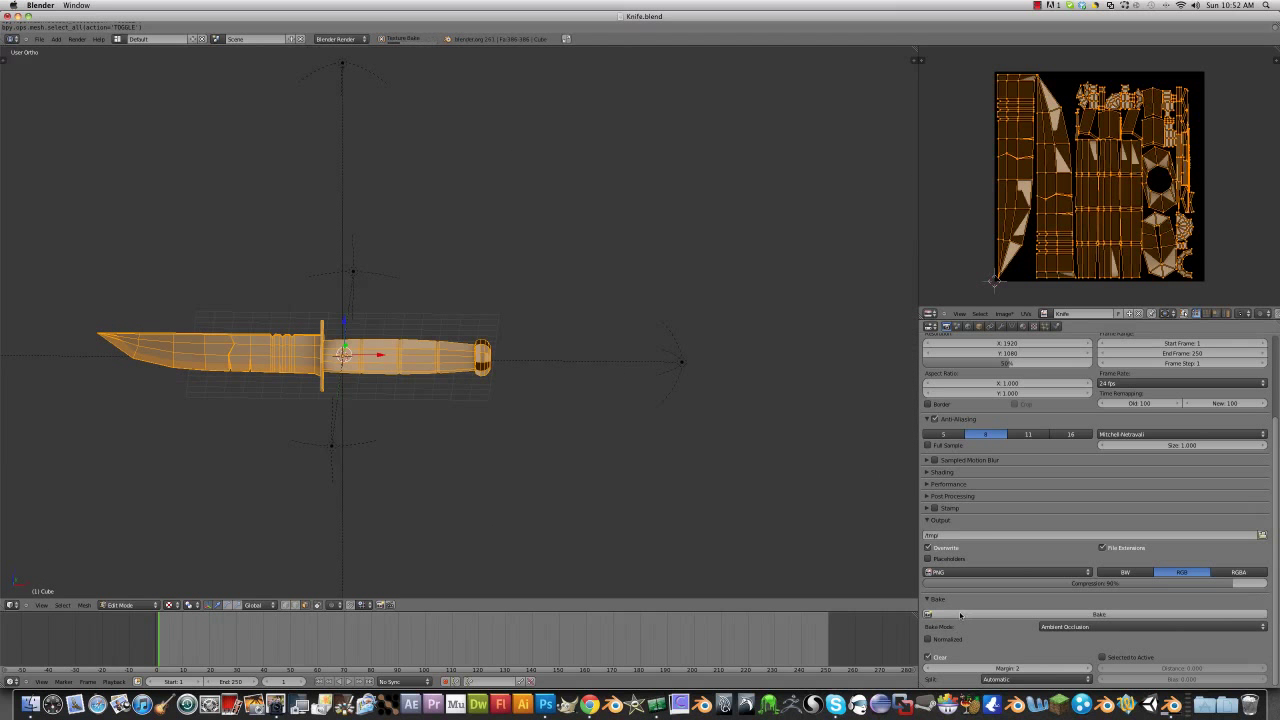
key("a")
scroll(566, 409, "up", 5)
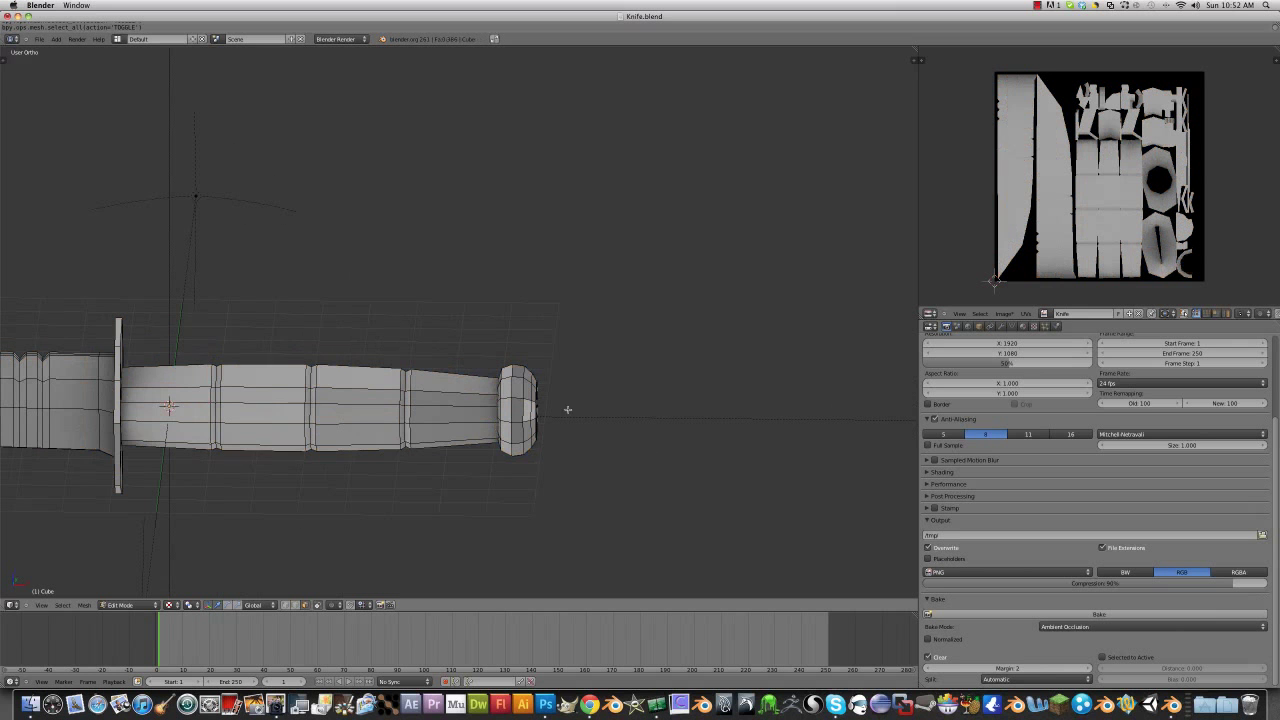
scroll(600, 395, "down", 3)
key("Tab")
middle_click_drag(516, 393, 500, 413)
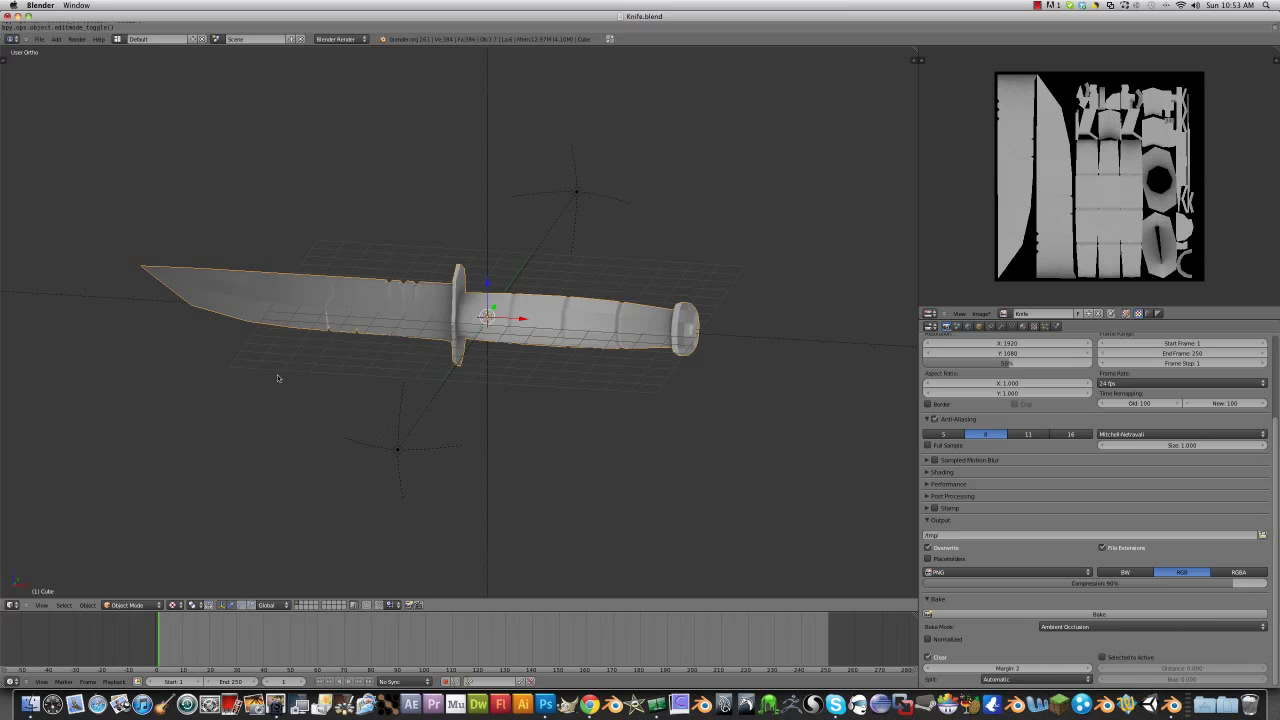
key("t")
left_click(16, 123)
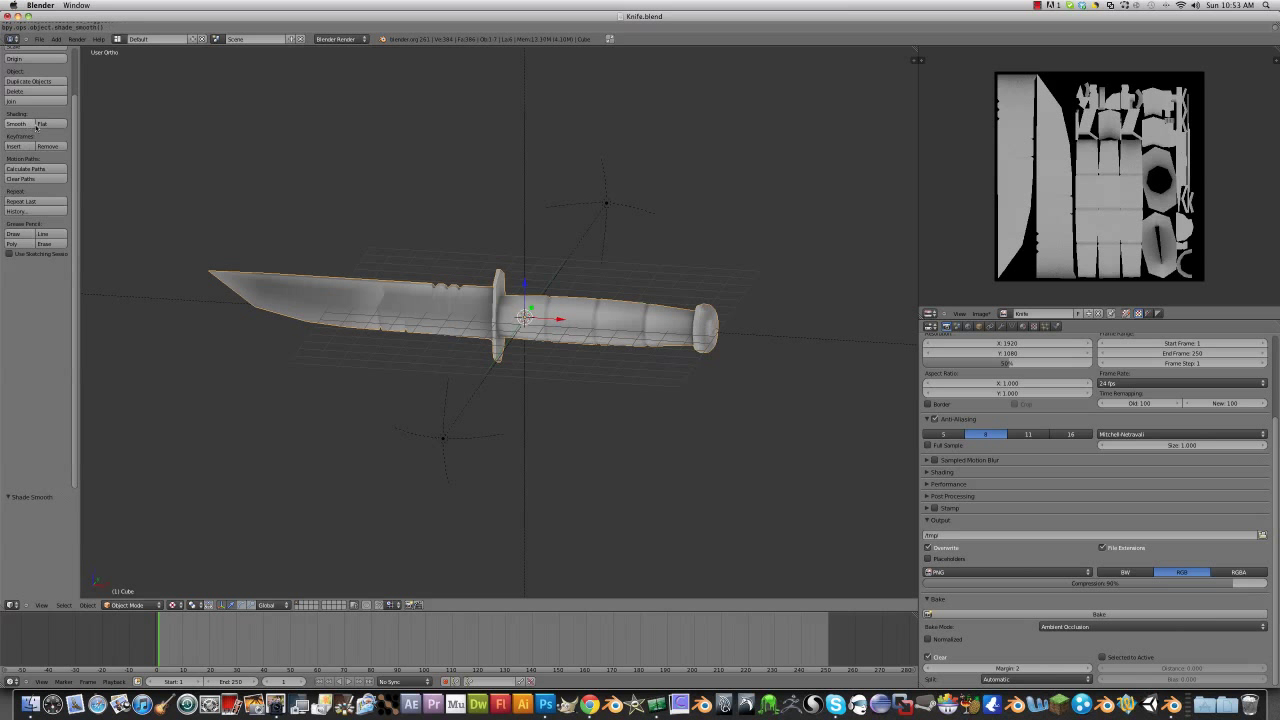
scroll(455, 348, "up", 5)
scroll(455, 348, "down", 3)
middle_click_drag(470, 347, 429, 296)
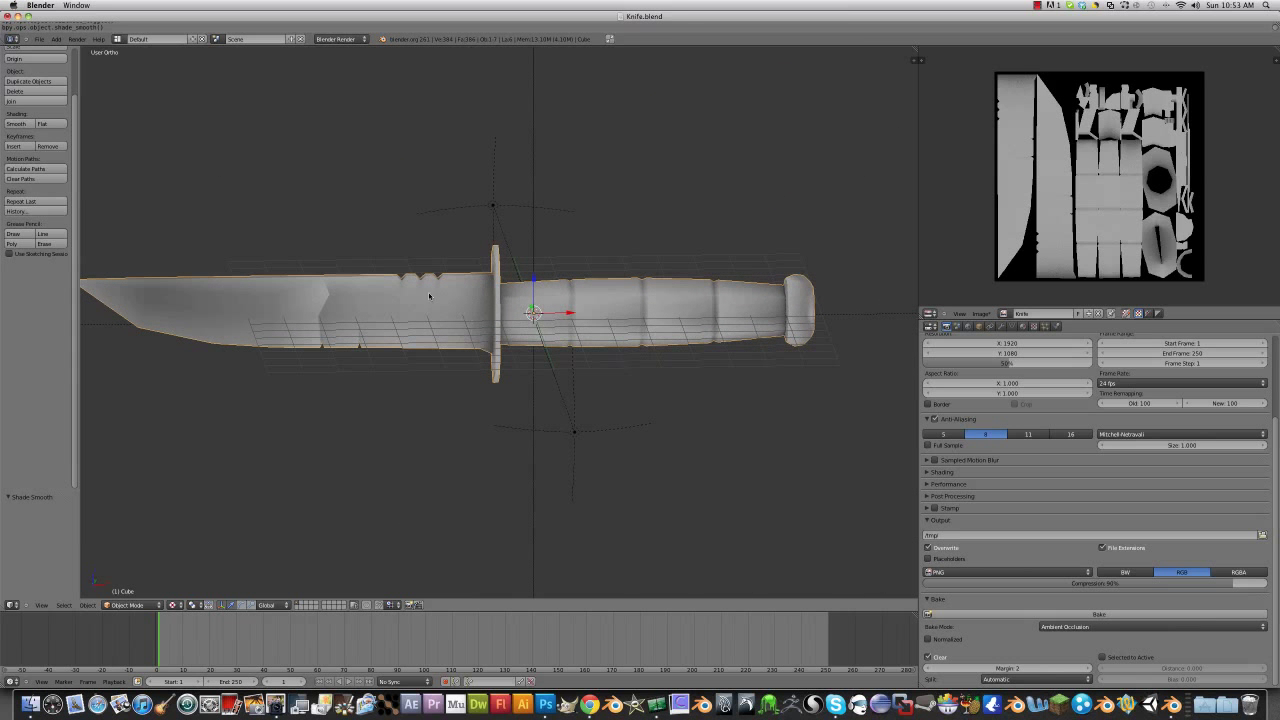
left_click(42, 123)
key("t")
scroll(507, 291, "down", 2)
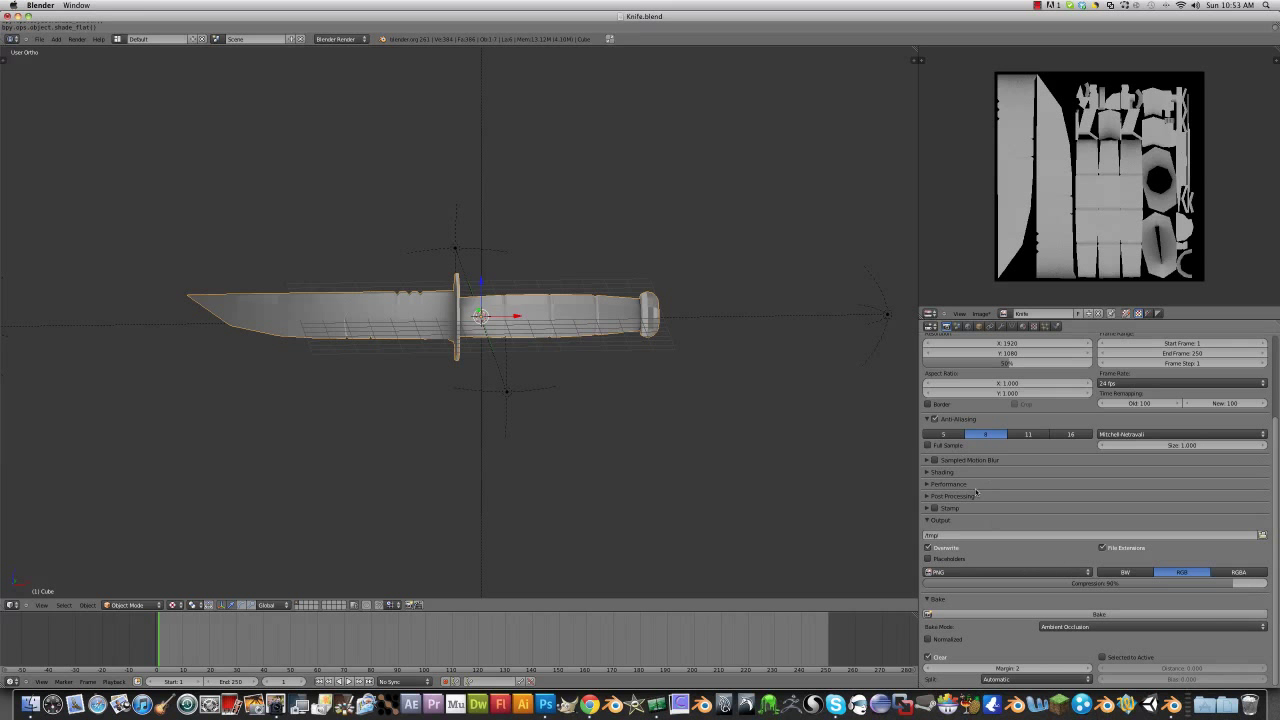
scroll(503, 334, "up", 3)
Step: Save the baked AO image as KnifeAO.png in the Desktop's Knife folder
mouse_move(503, 334)
middle_mouse_down()
mouse_move(540, 305)
mouse_move(505, 330)
middle_mouse_up()
left_click(978, 313)
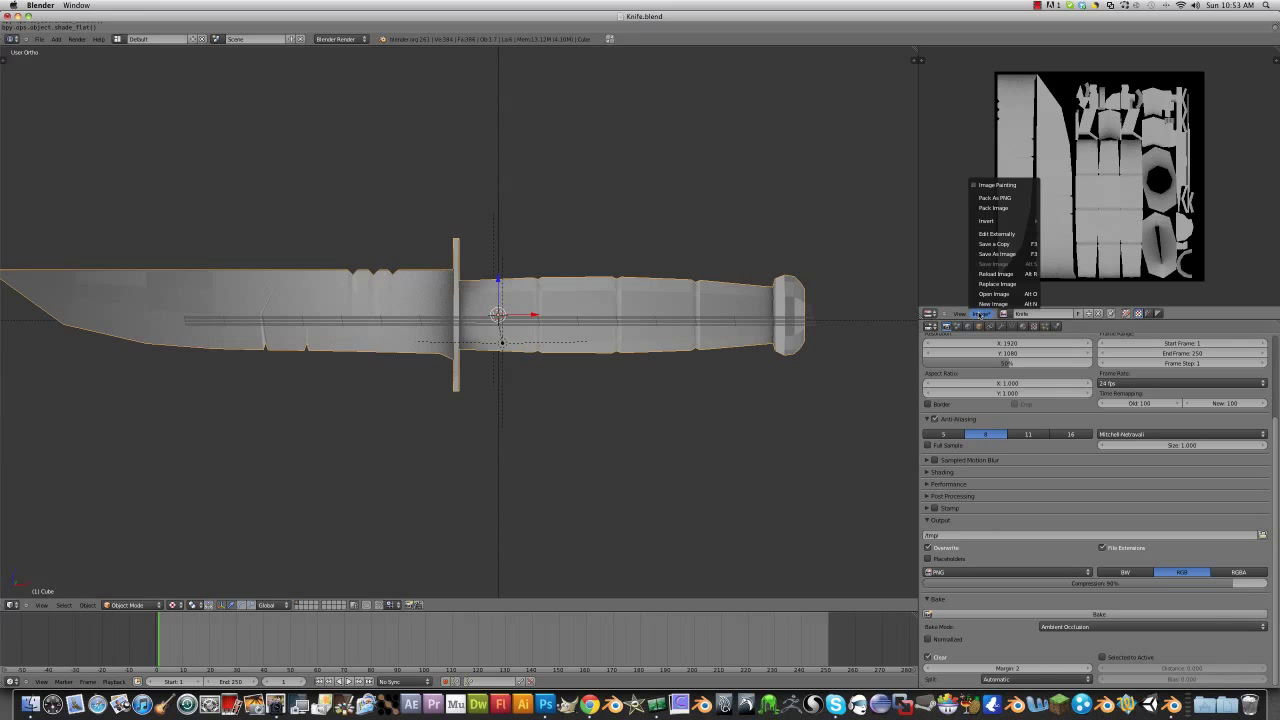
left_click(995, 254)
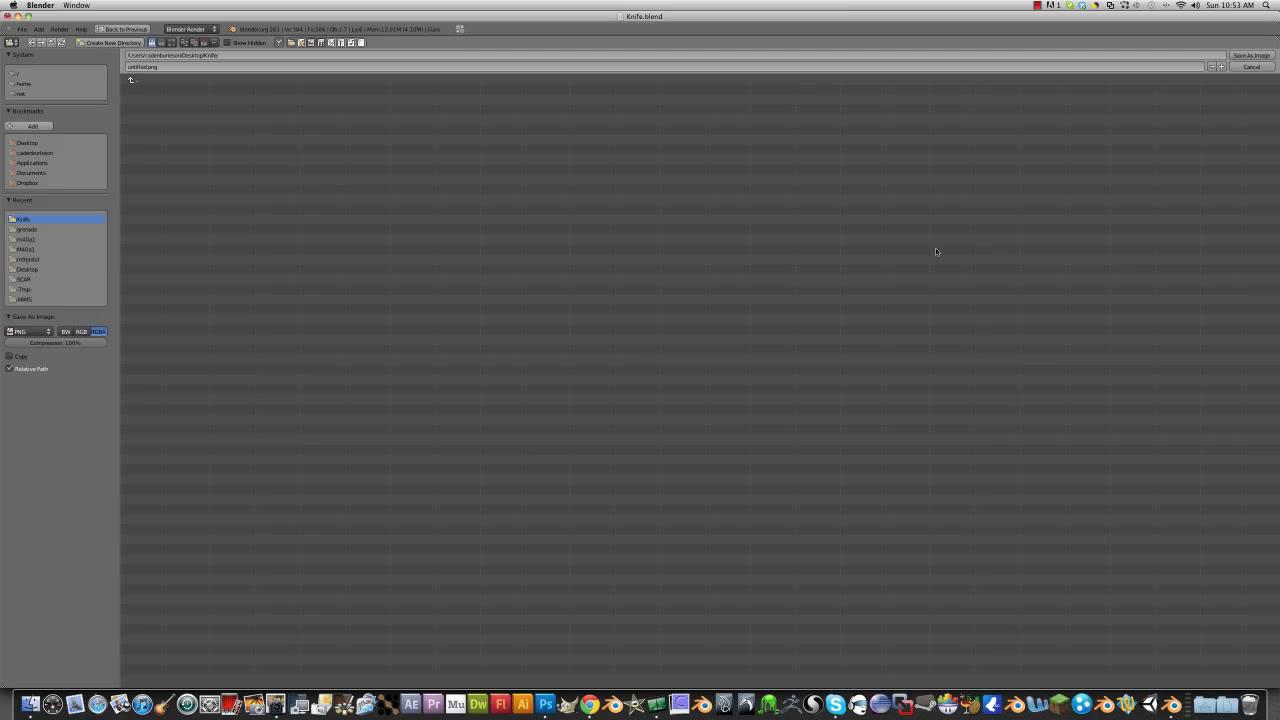
left_click(127, 66)
type("knife")
left_click(1256, 55)
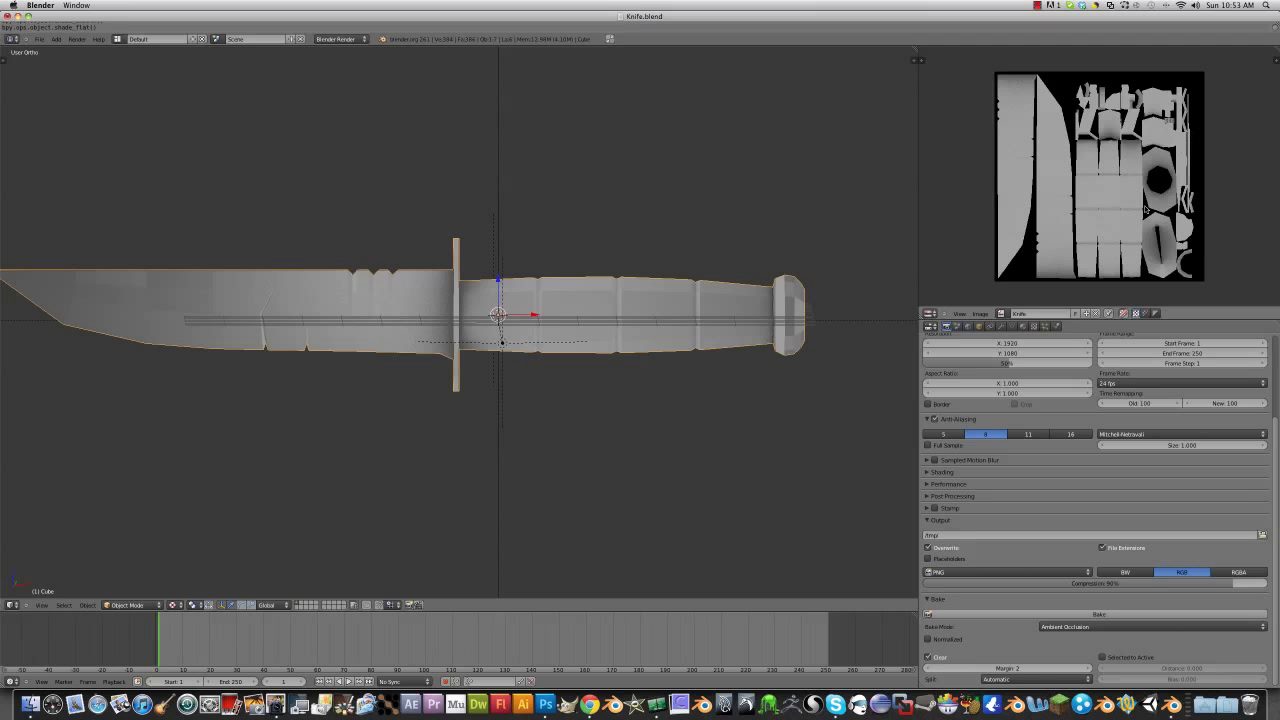
Step: Select the whole knife mesh and export its UV layout as KnifeUV.png
key("Tab")
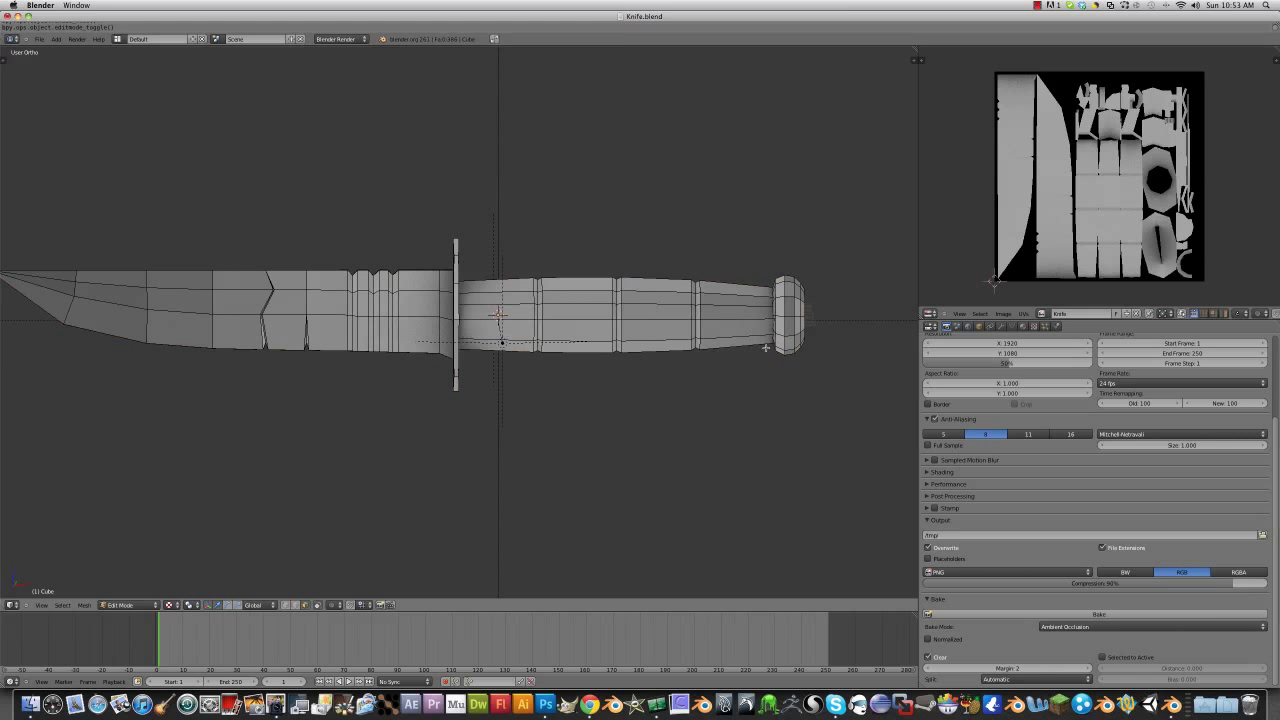
key("a")
left_click(1023, 313)
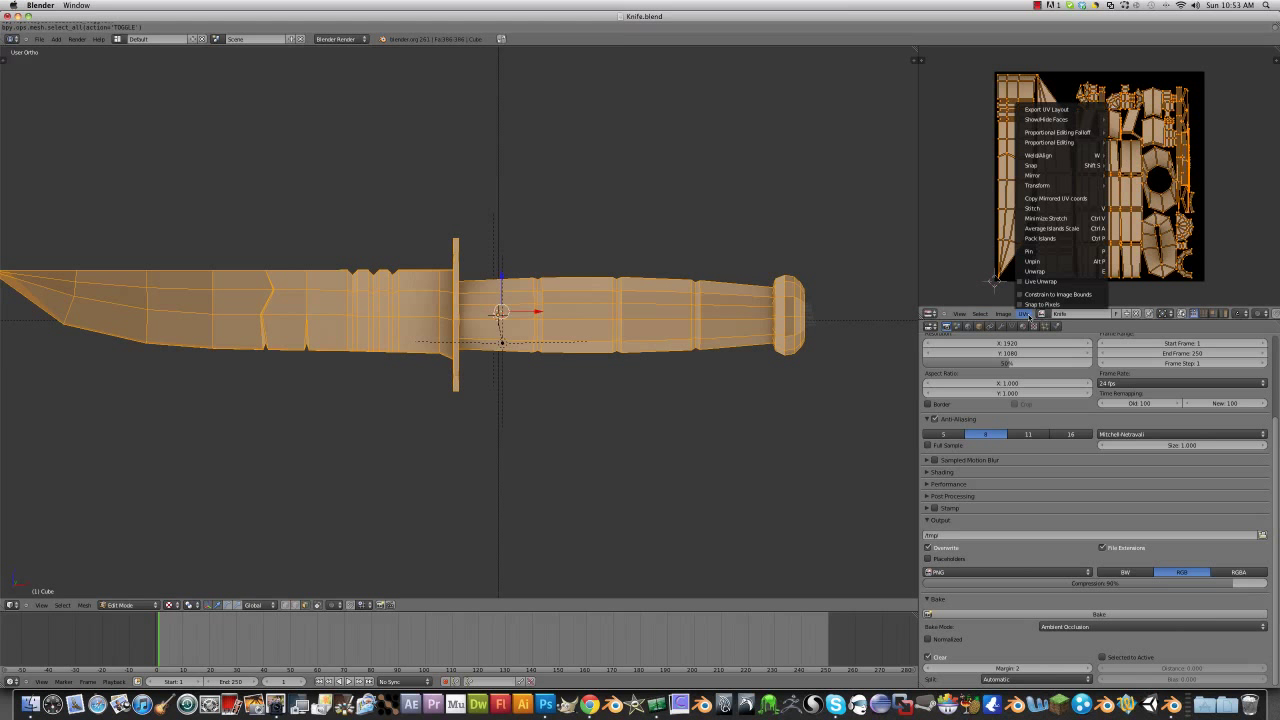
left_click(1054, 109)
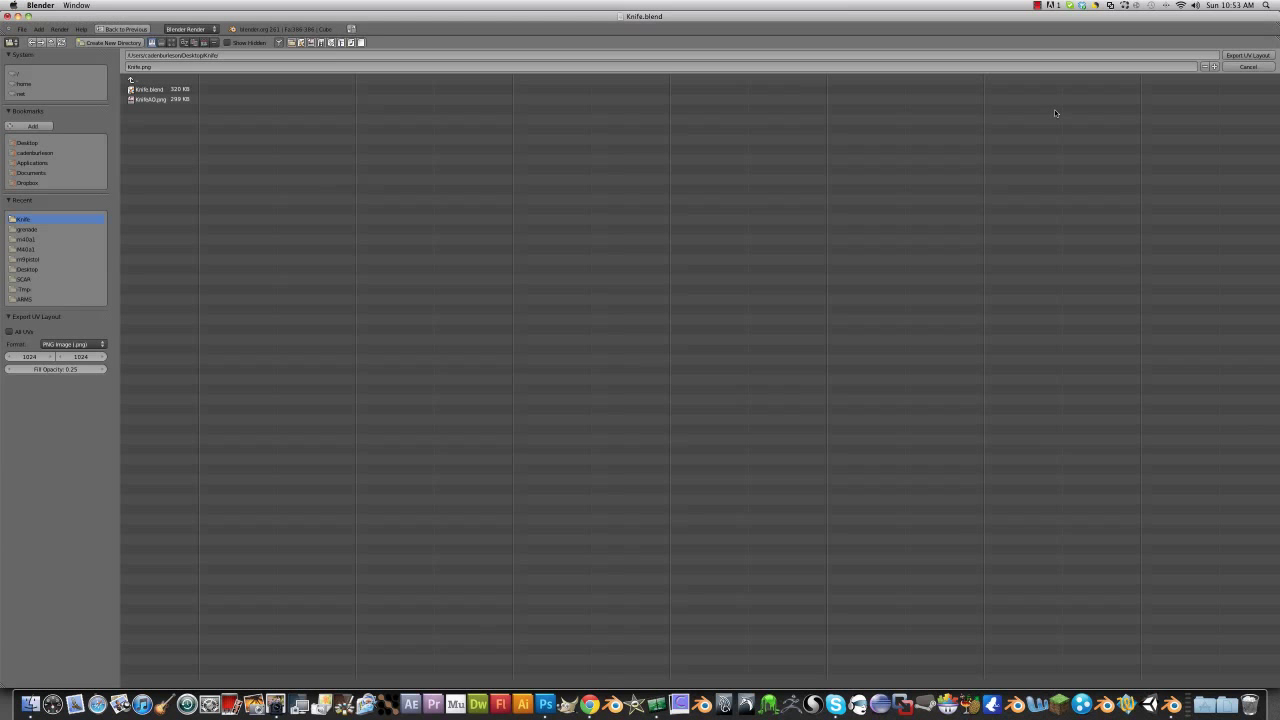
double_click(138, 66)
left_click(1248, 56)
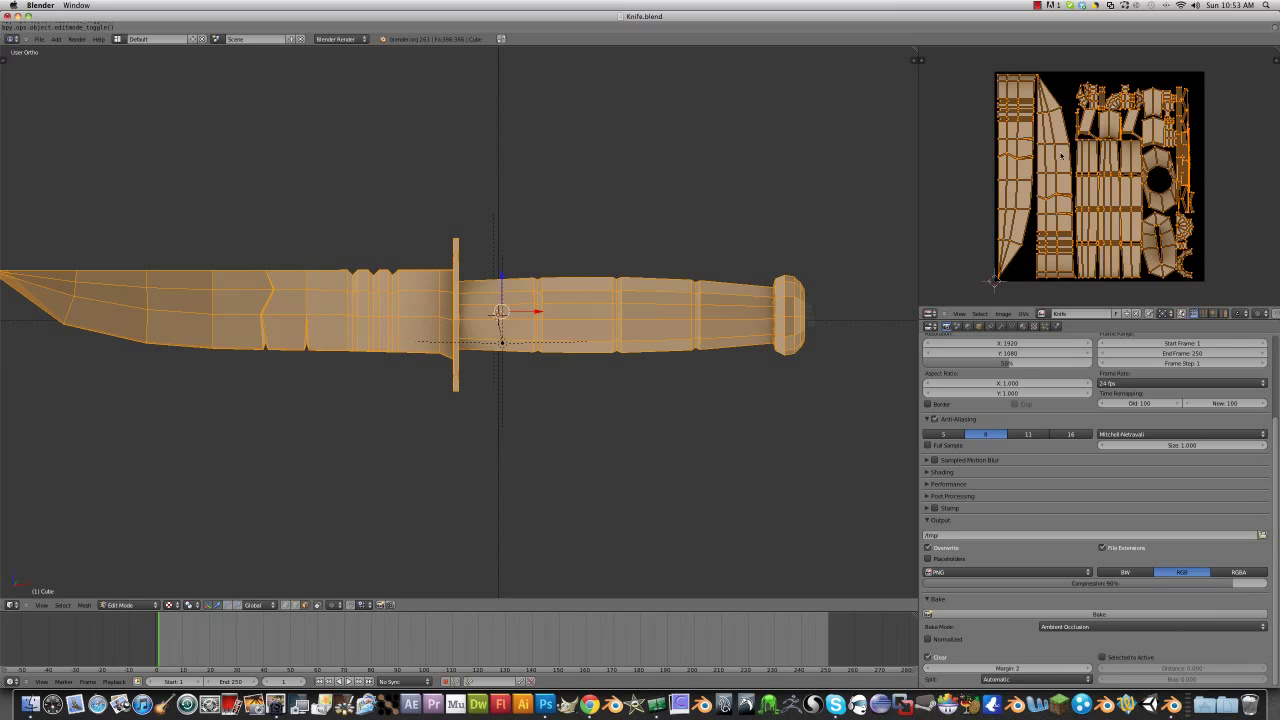
key("a")
key("a")
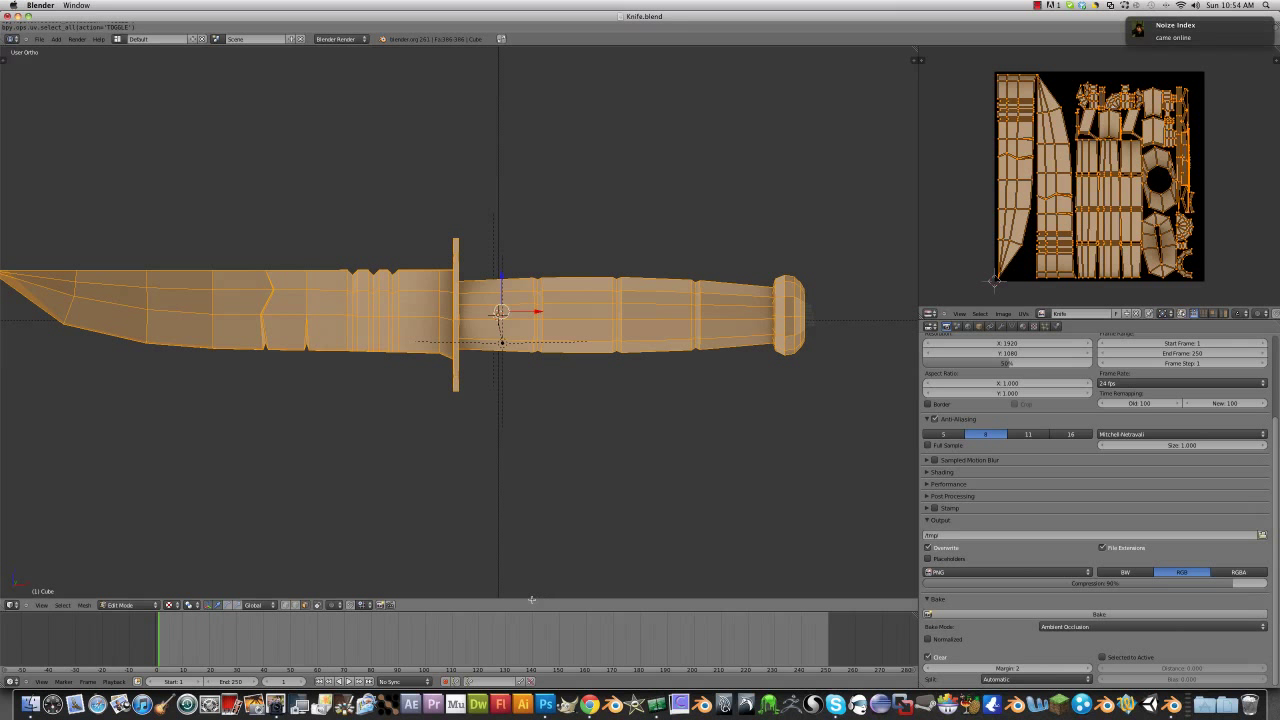
Step: Switch from Blender to Photoshop and bring up the File menu
left_click(545, 706)
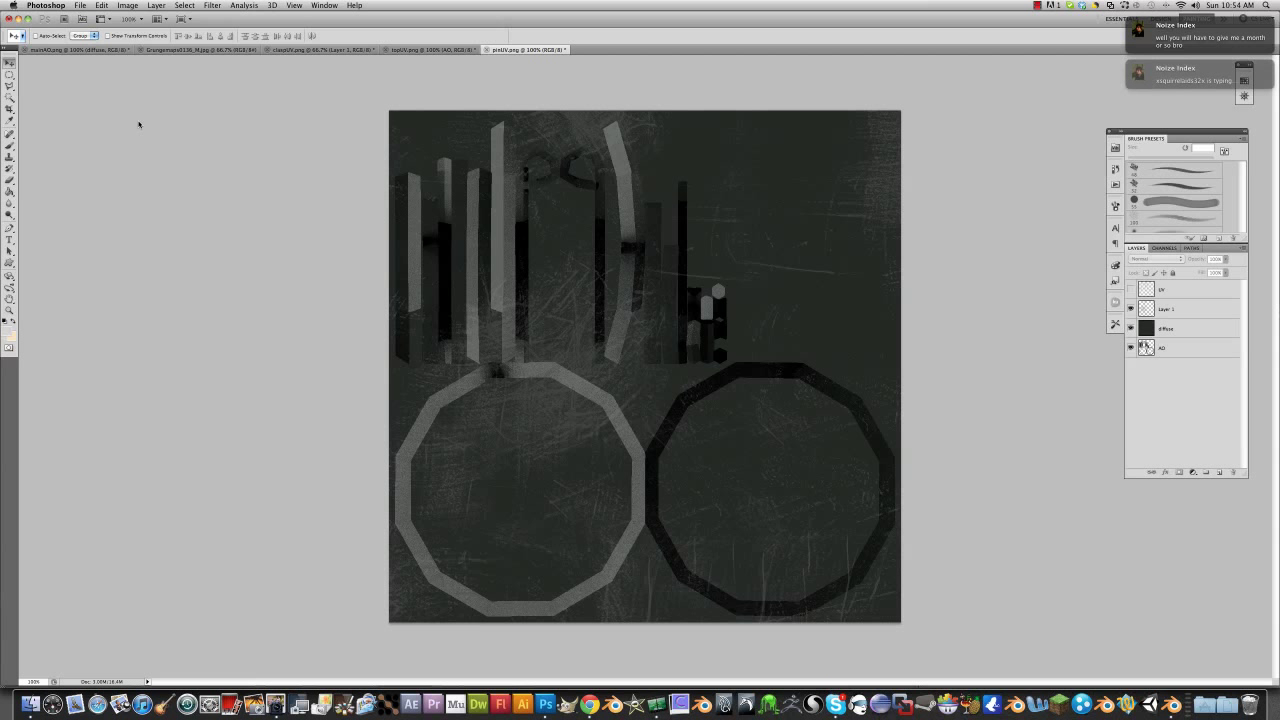
key("ctrl+F2")
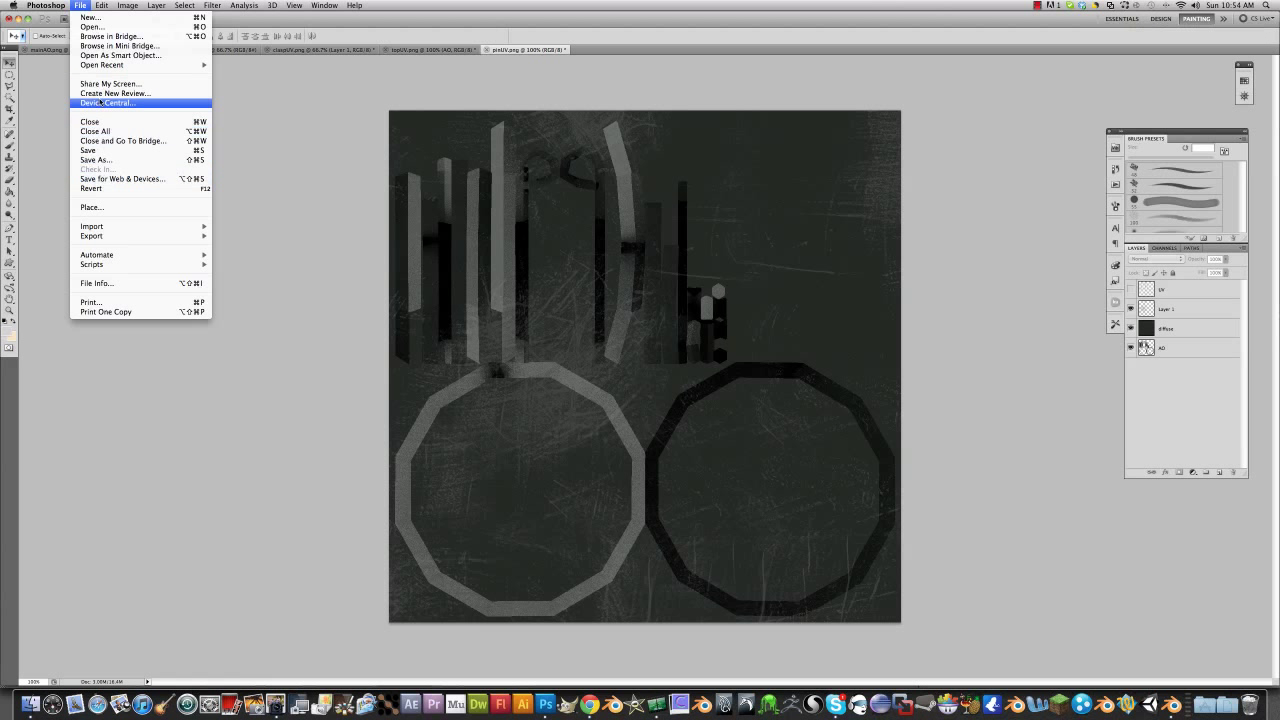
Step: Open KnifeAO.png and KnifeUV.png together from the Desktop's Knife folder
left_click(110, 36)
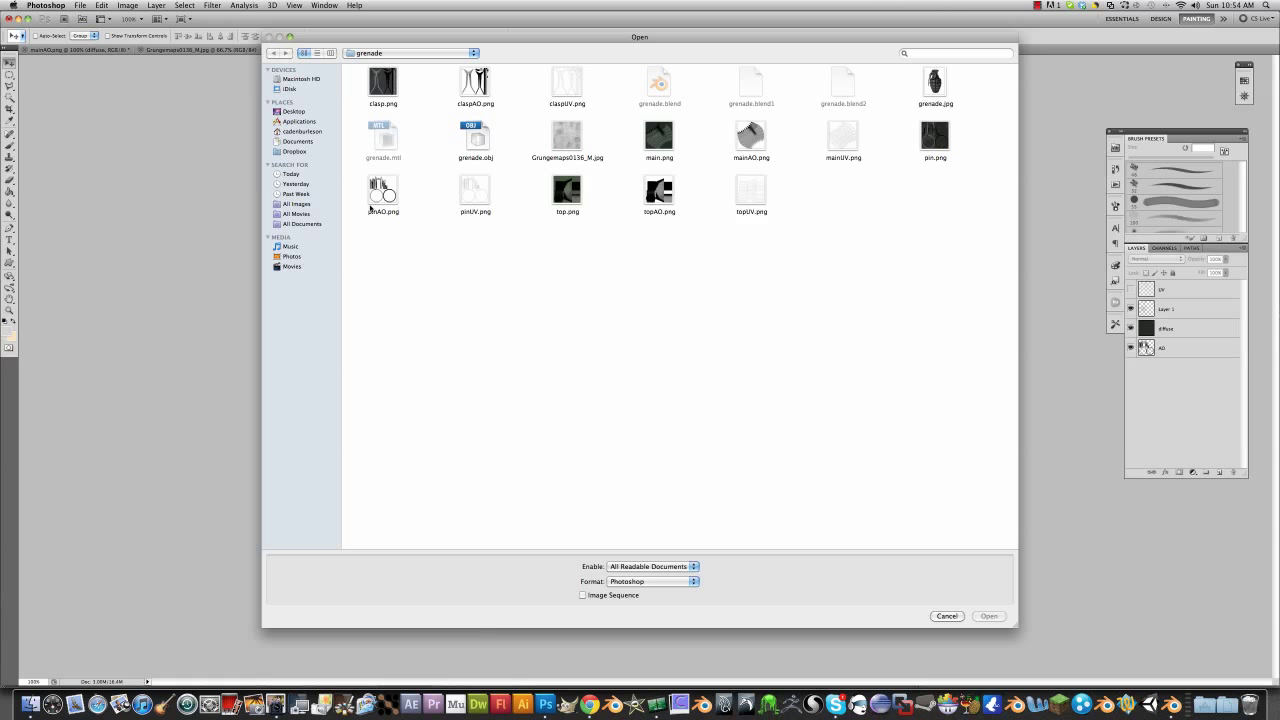
left_click(297, 112)
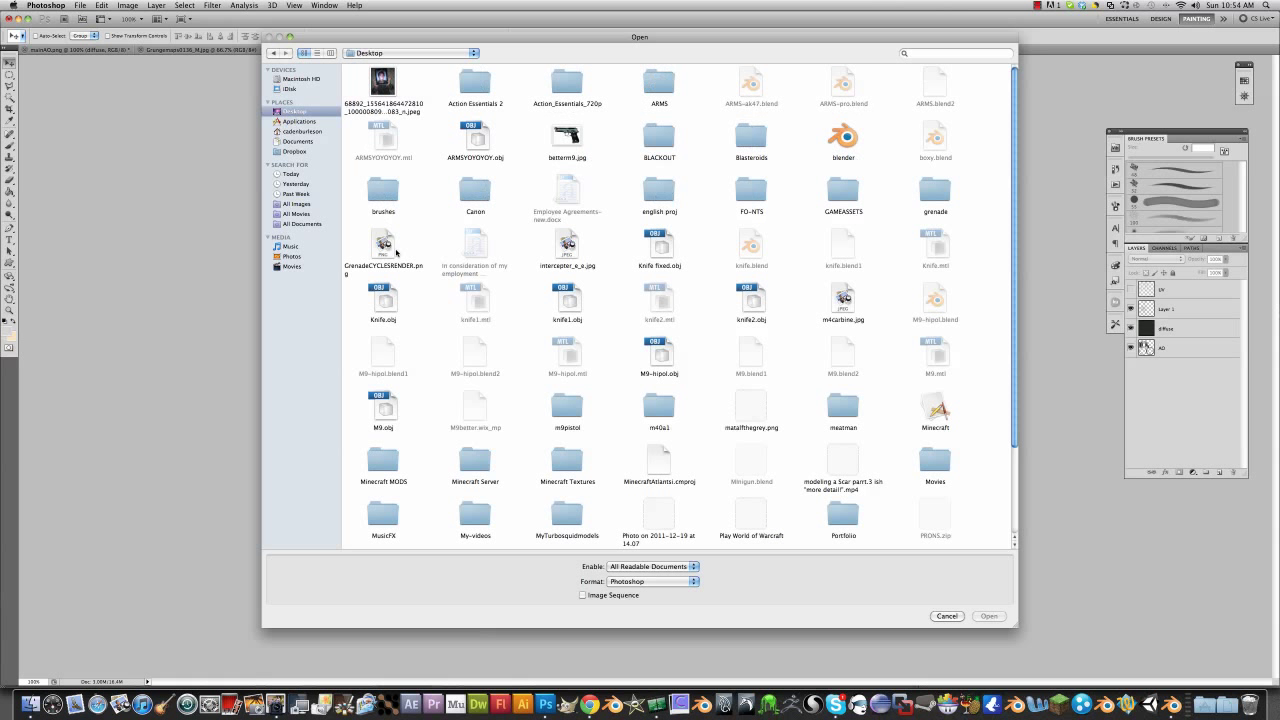
scroll(468, 330, "down", 3)
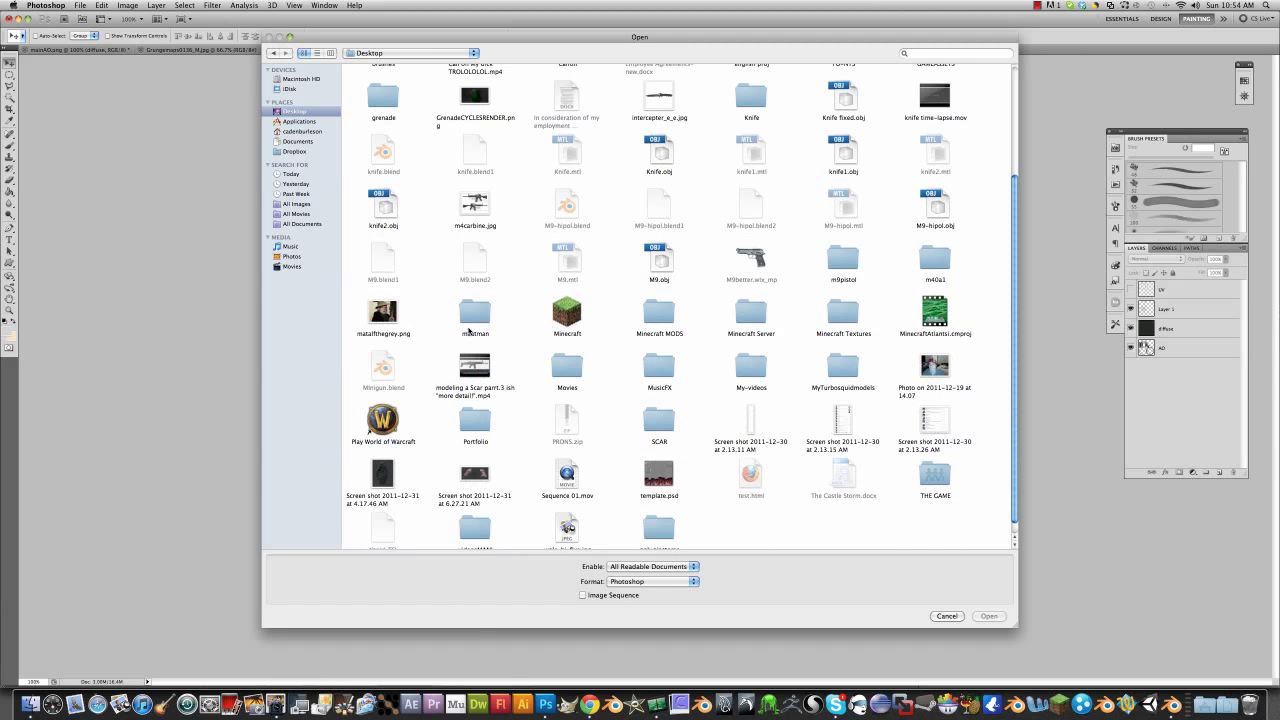
scroll(468, 330, "up", 2)
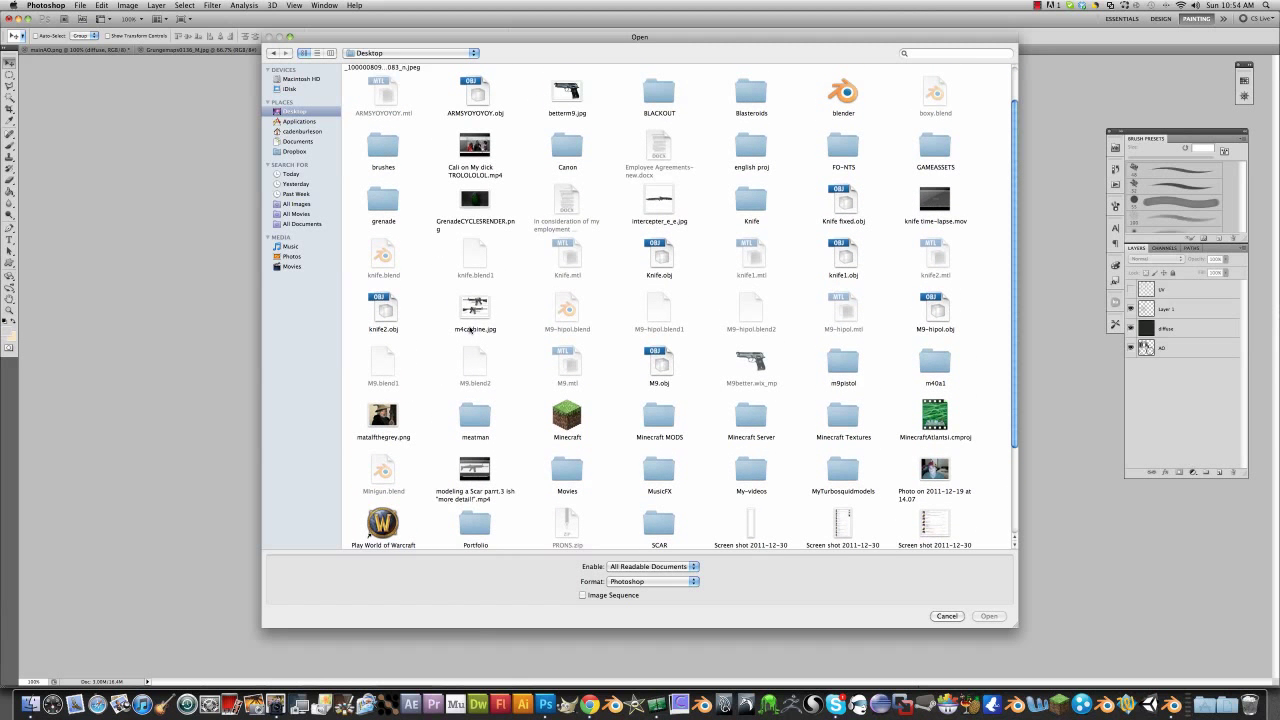
scroll(470, 330, "up", 1)
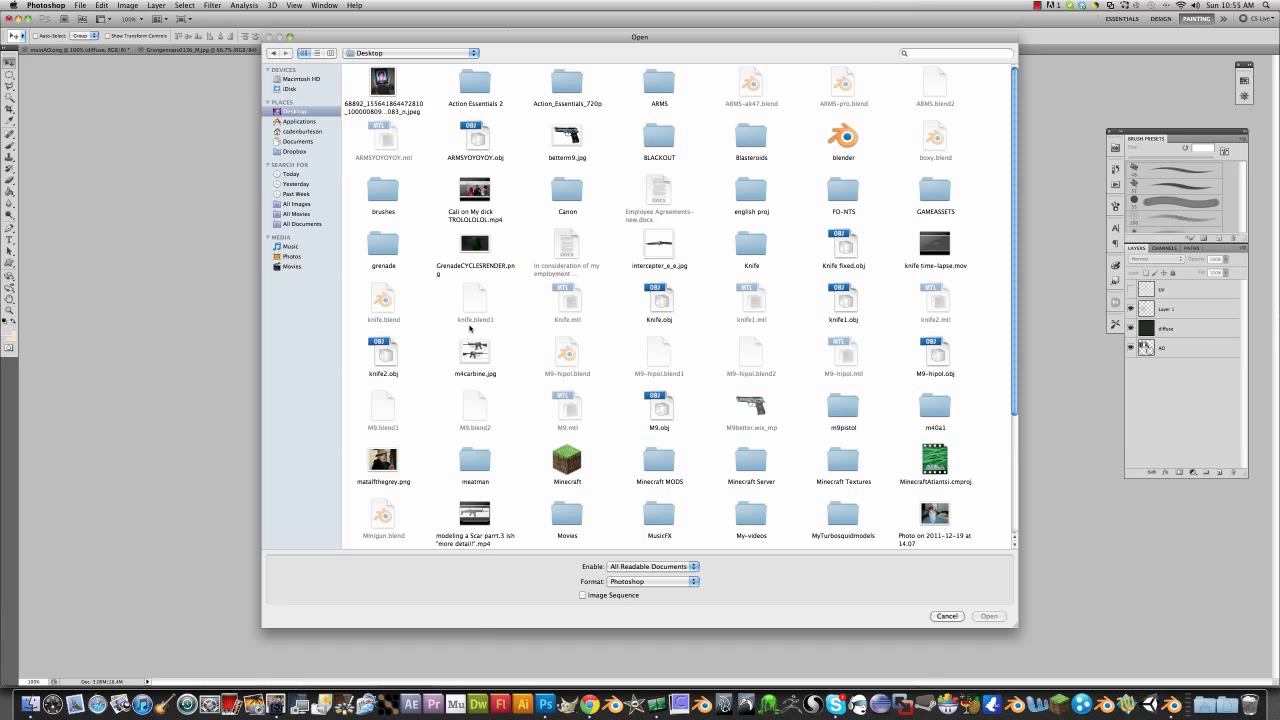
scroll(470, 326, "down", 3)
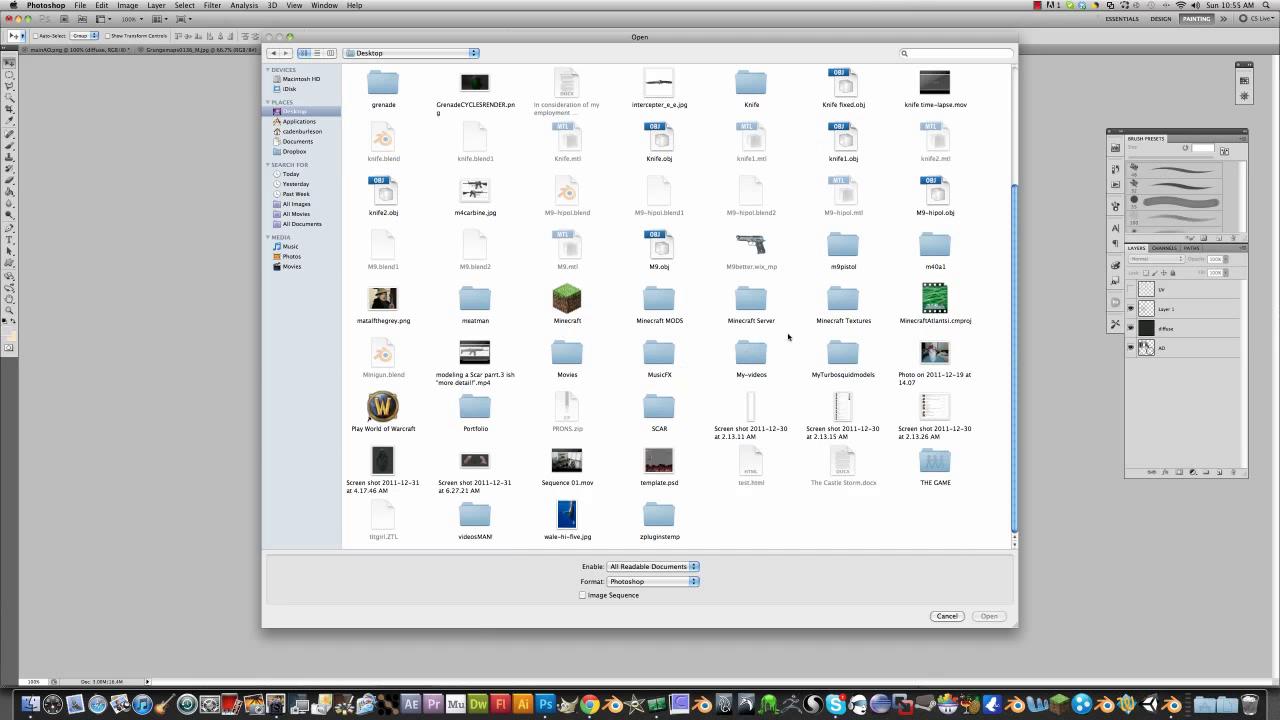
scroll(536, 425, "up", 1)
scroll(536, 425, "up", 2)
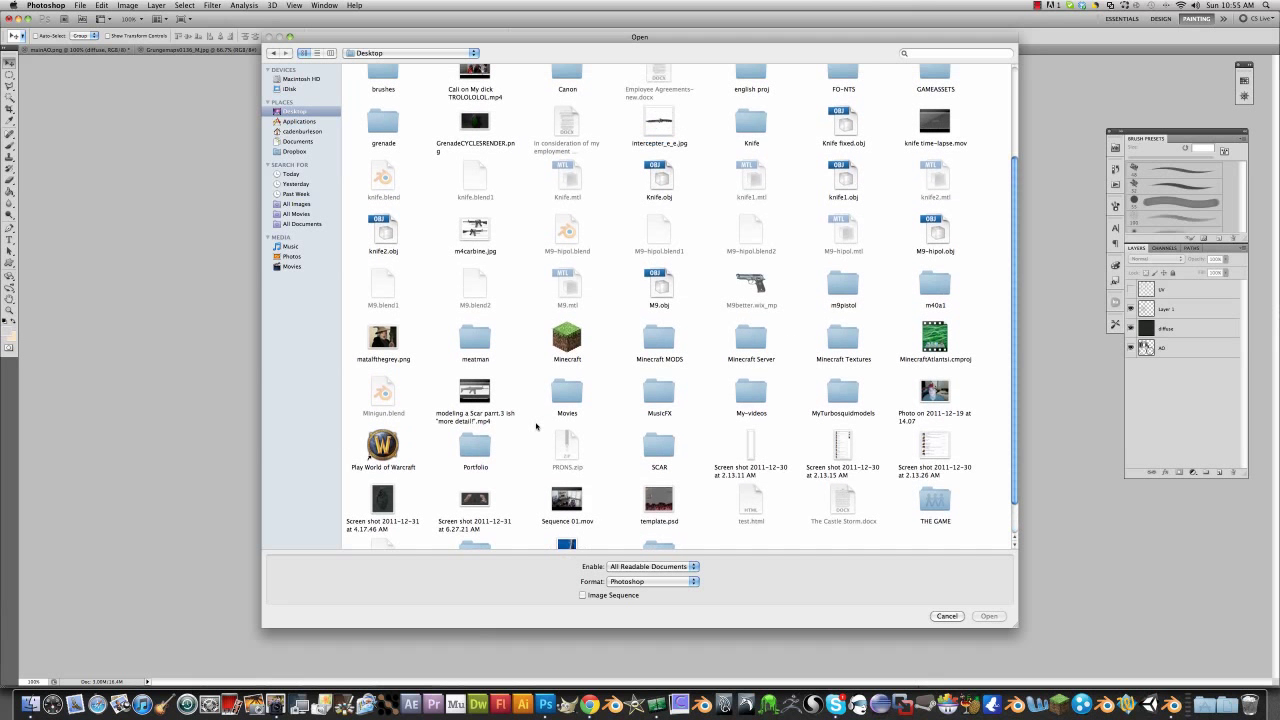
double_click(706, 170)
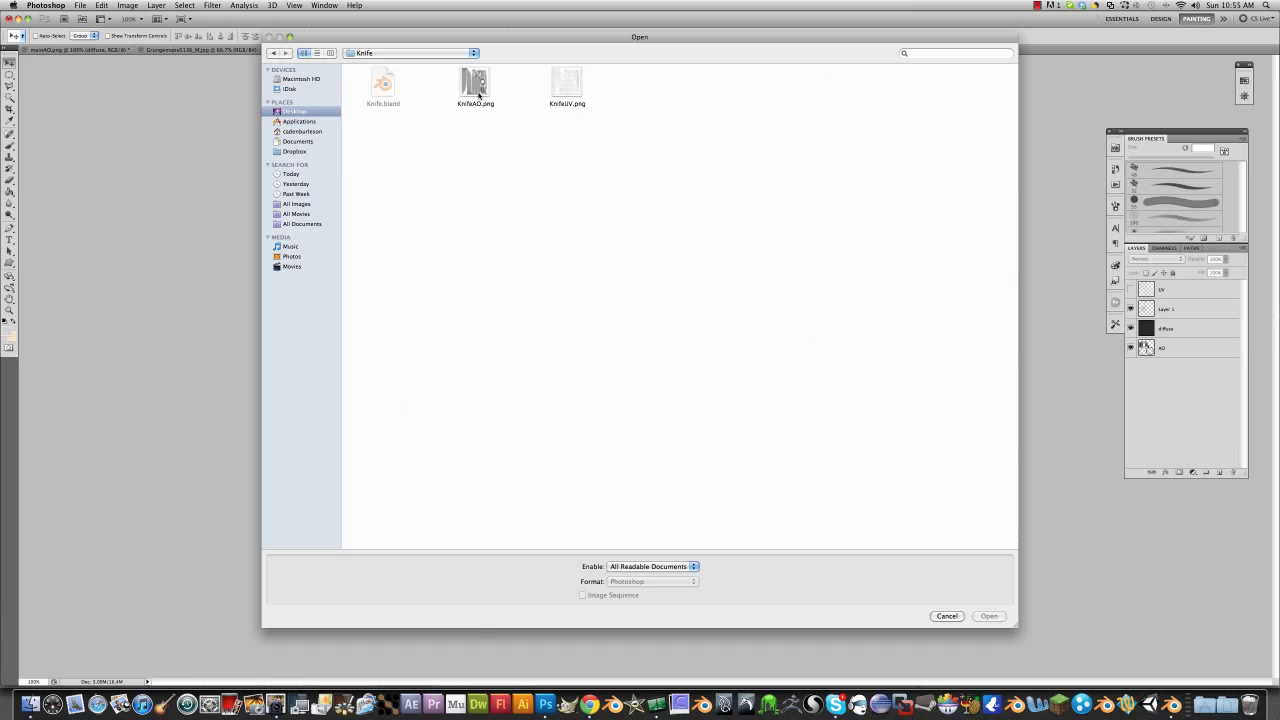
left_click(476, 86)
left_click(567, 86)
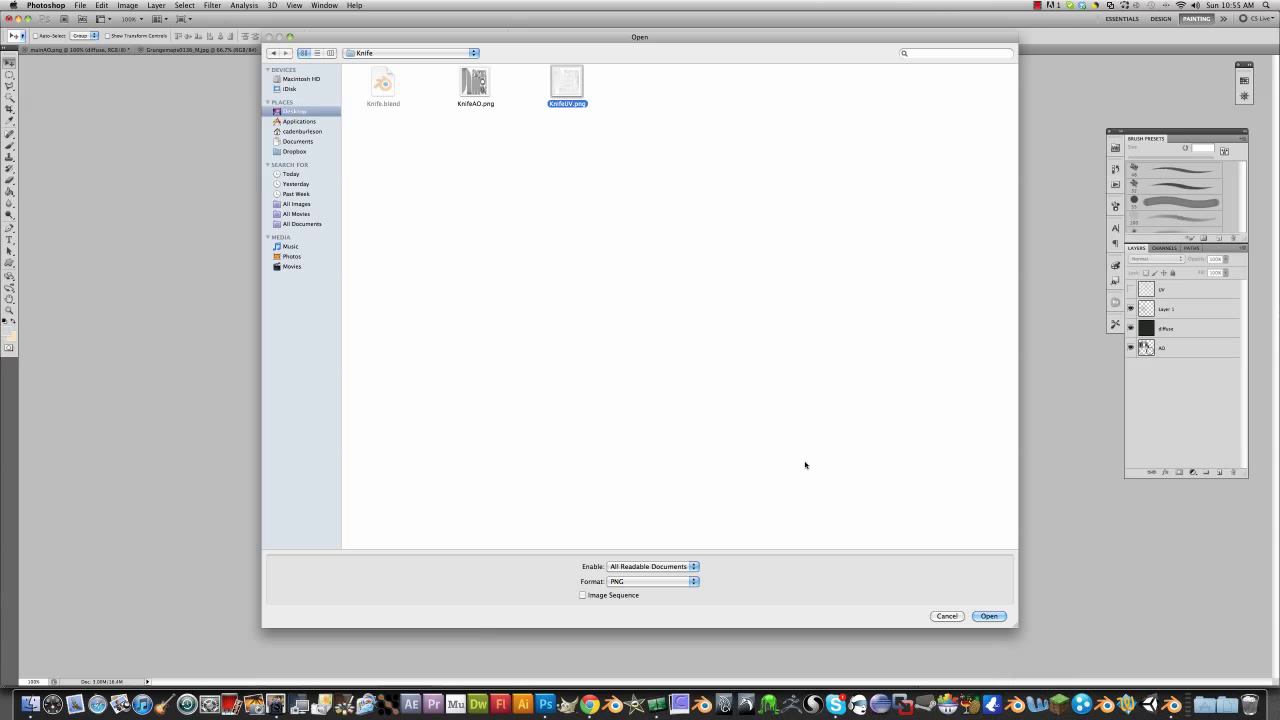
left_click(476, 86, "shift")
left_click(988, 616)
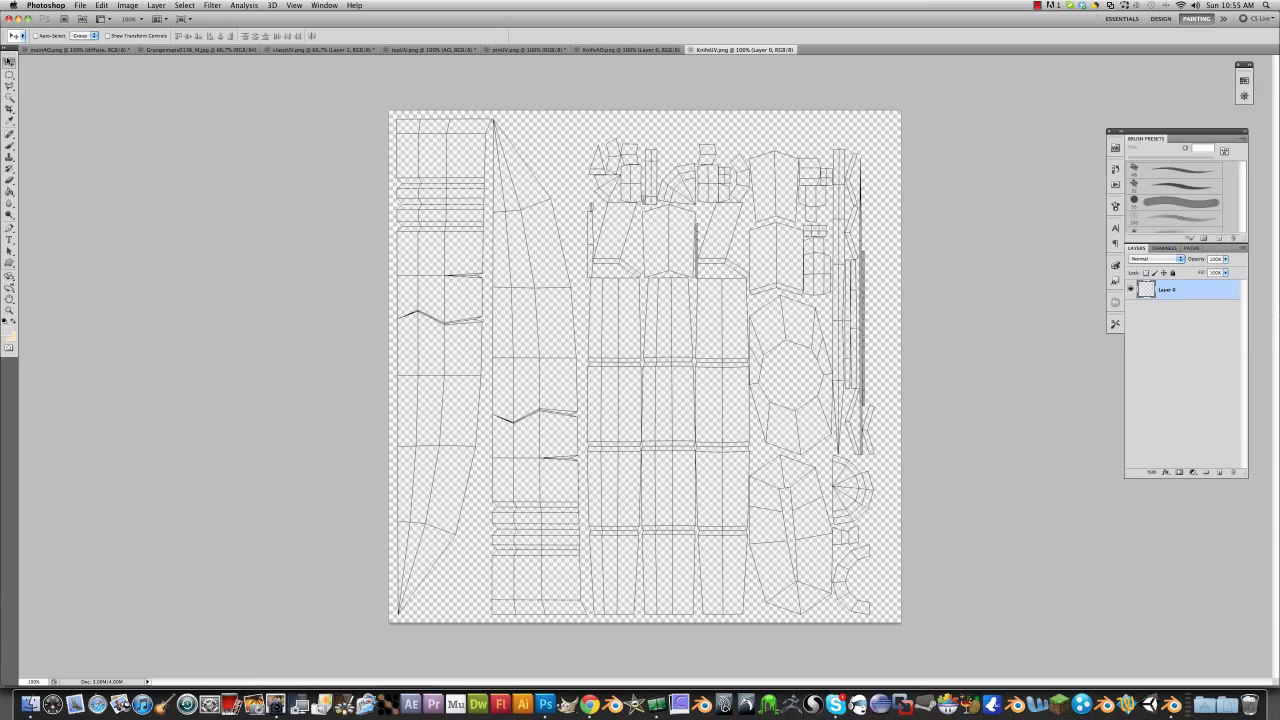
Step: Paste the AO texture into KnifeUV.png, nudge it into alignment, and place the wireframe layer above it
left_click(592, 50)
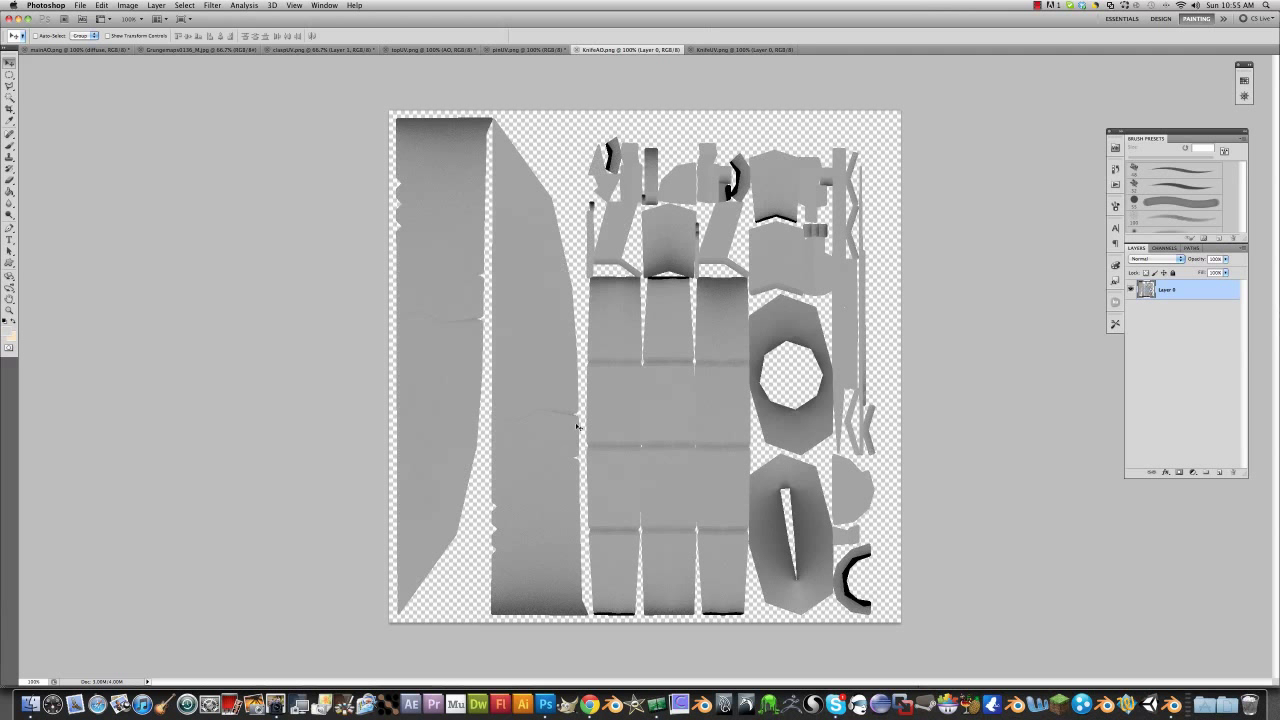
left_click(720, 51)
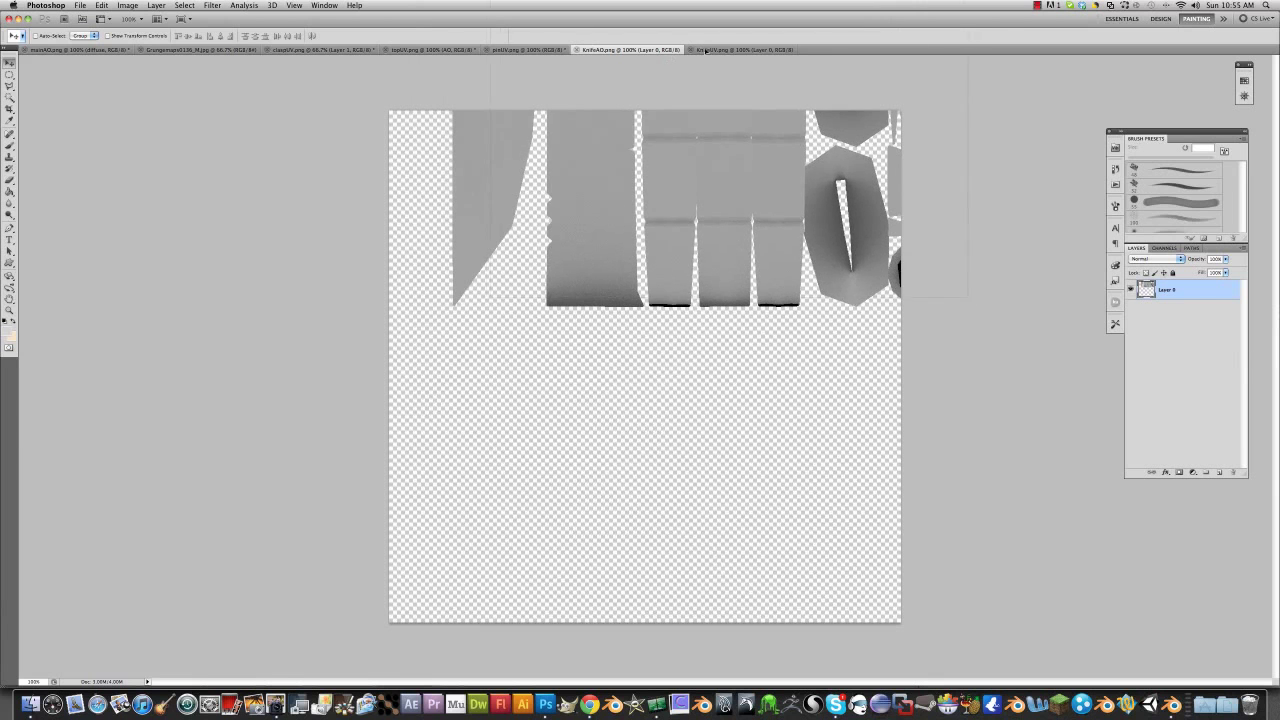
key("super+v")
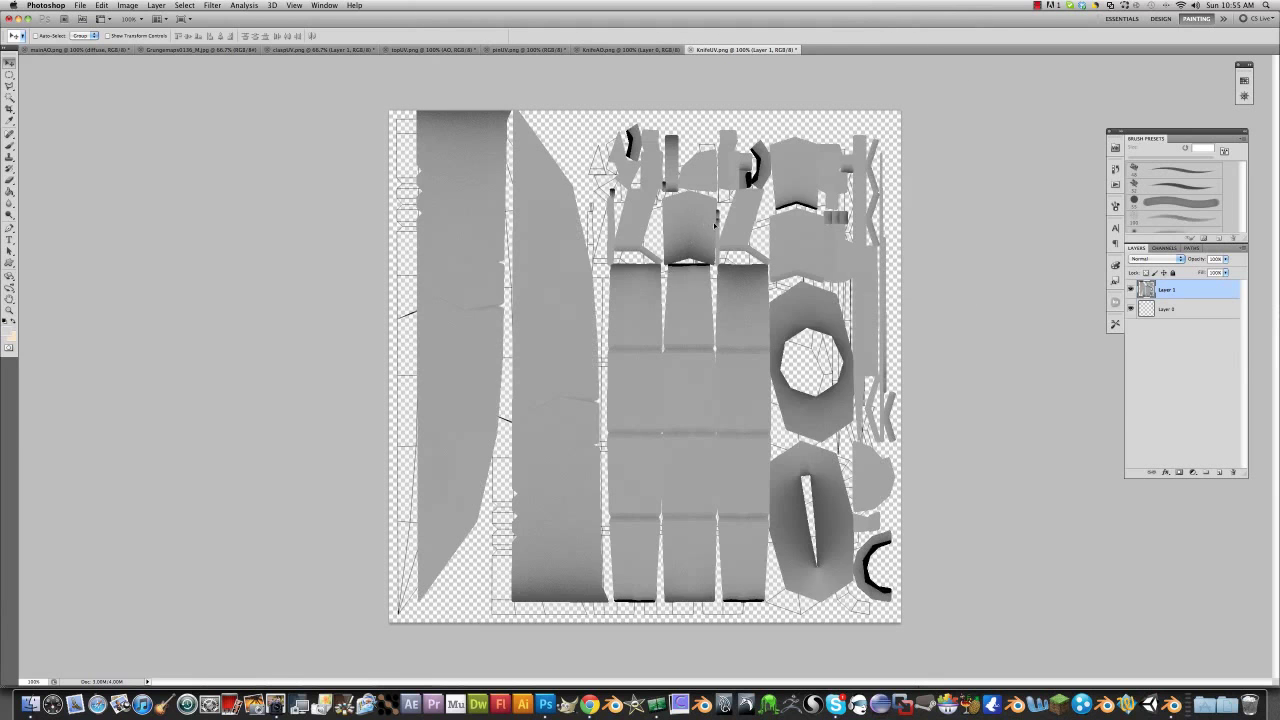
key("shift+Left")
key("shift+Left")
key("shift+Down")
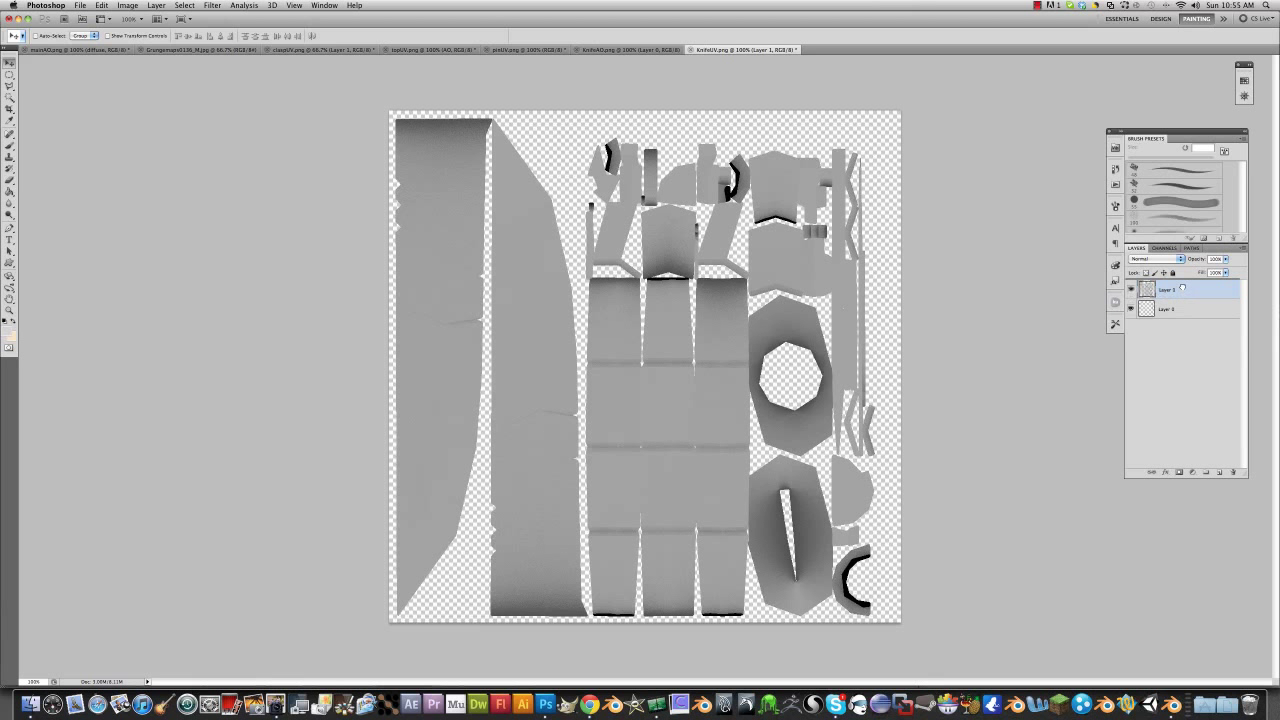
left_click_drag(1166, 308, 1166, 284)
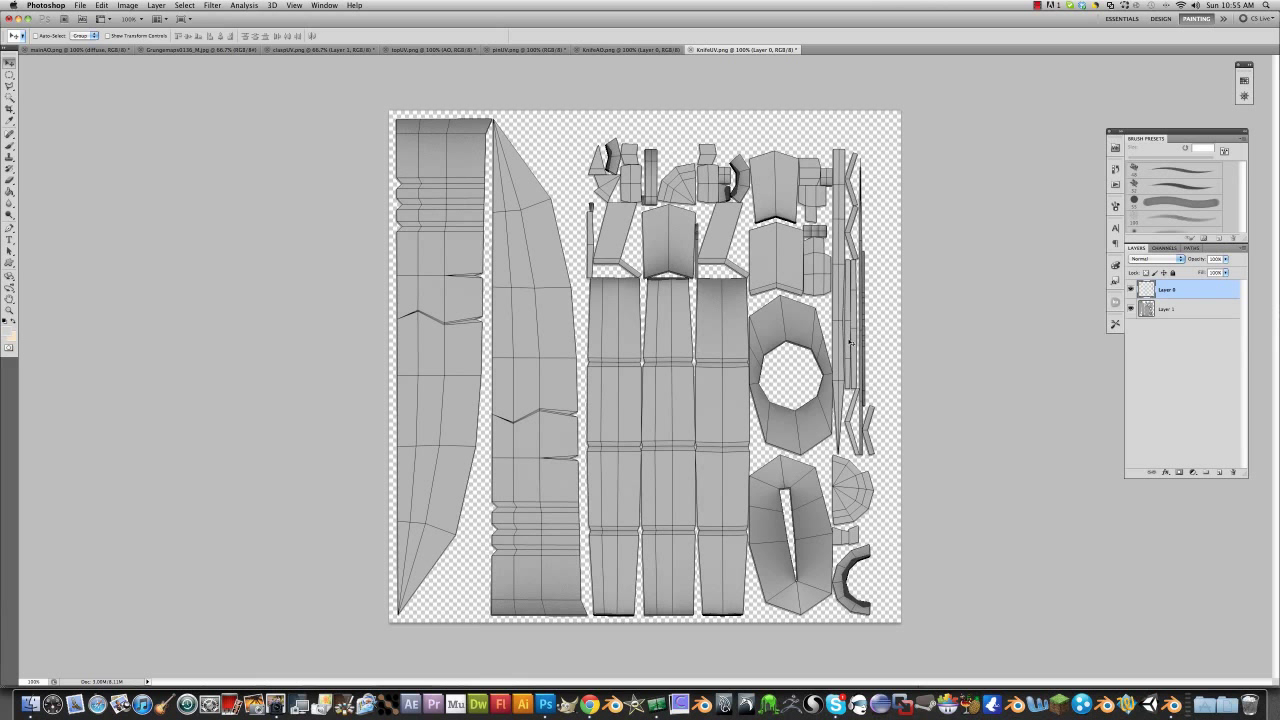
key("super+equal")
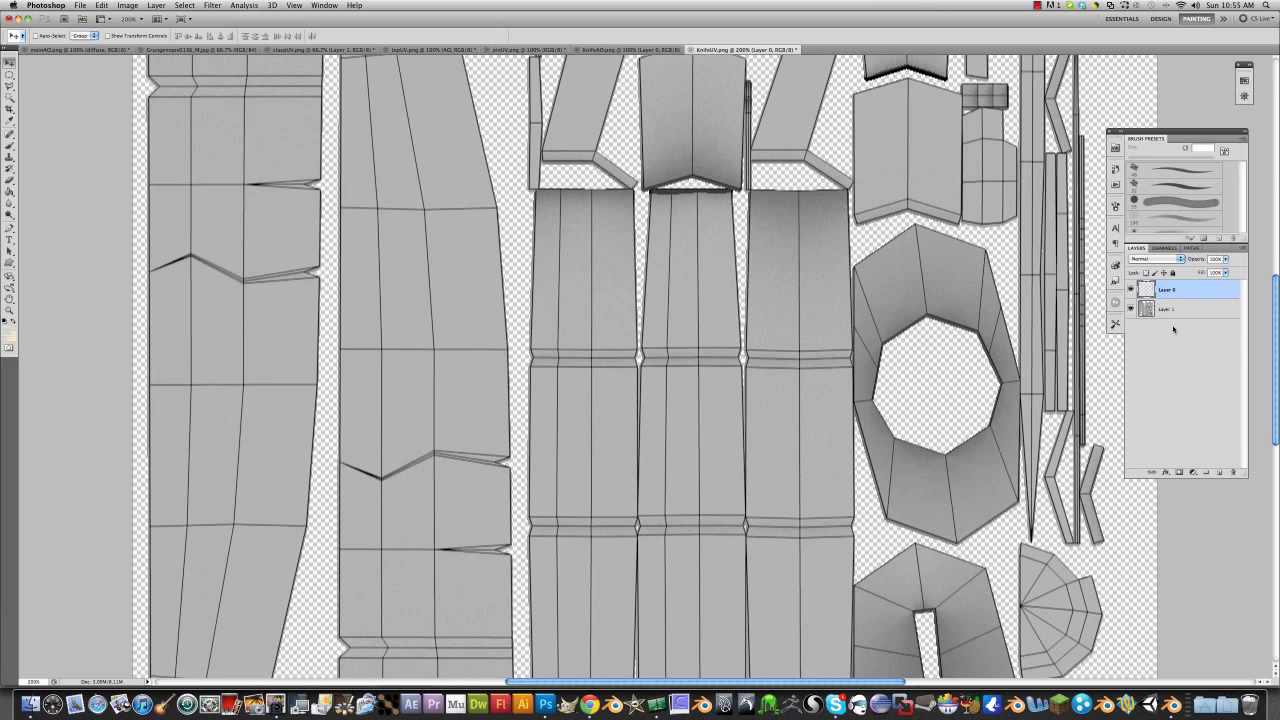
left_click(1168, 309)
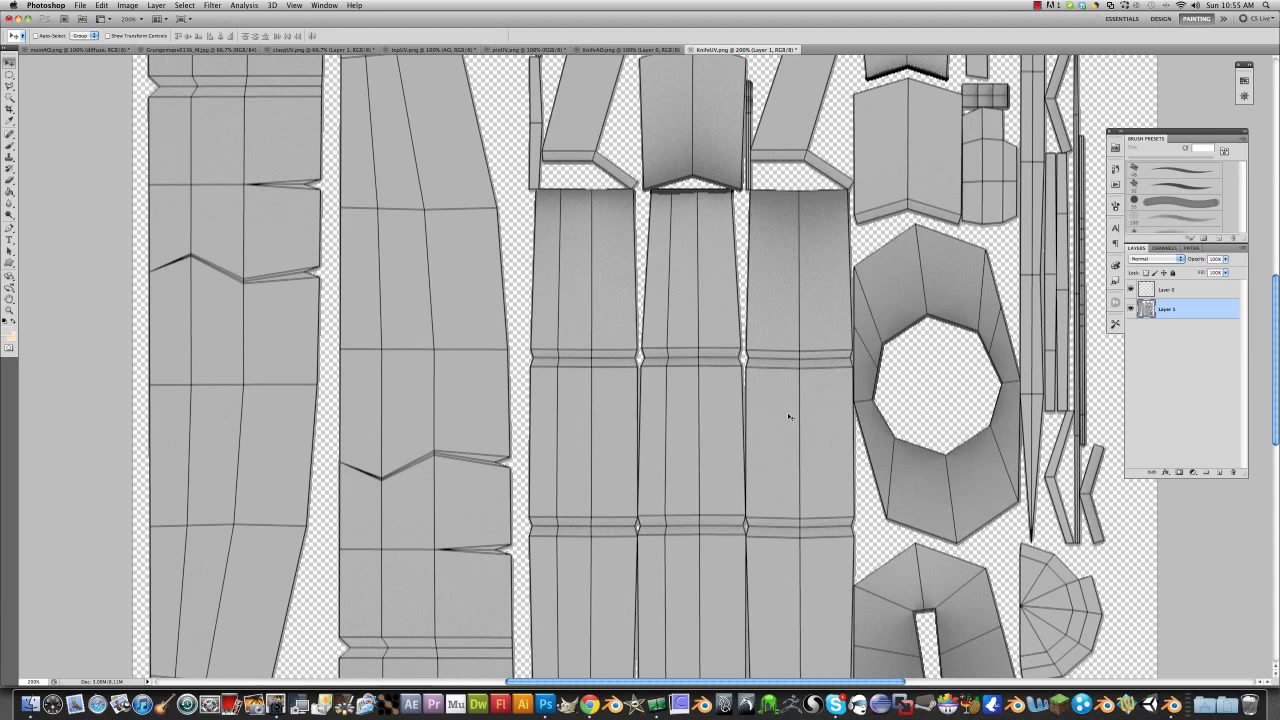
key("super+0")
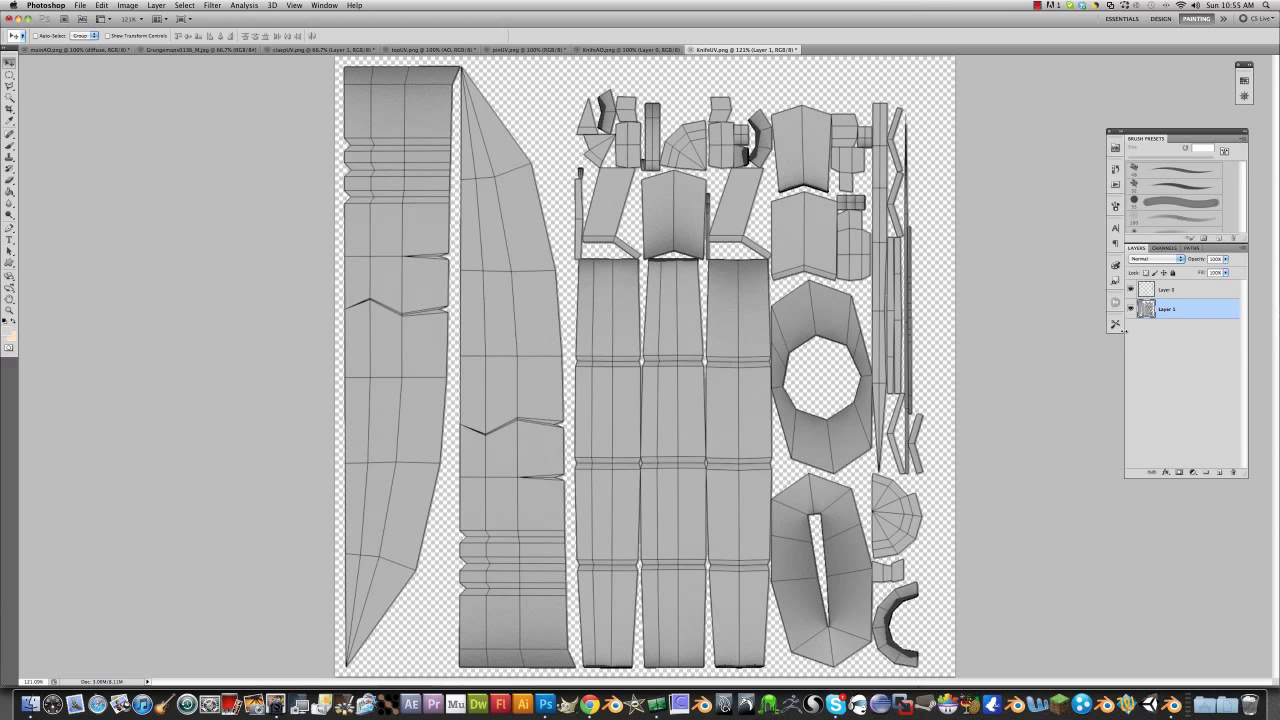
Step: Rename the wireframe layer to UV and the AO texture layer to Ao
left_click(1170, 290)
double_click(1170, 290)
key("Return")
left_click(1174, 310)
double_click(1170, 310)
key("BackSpace")
type("Ao")
key("Return")
Step: Add a new layer named diffuse above Ao and hide the UV layer
left_click(1219, 471)
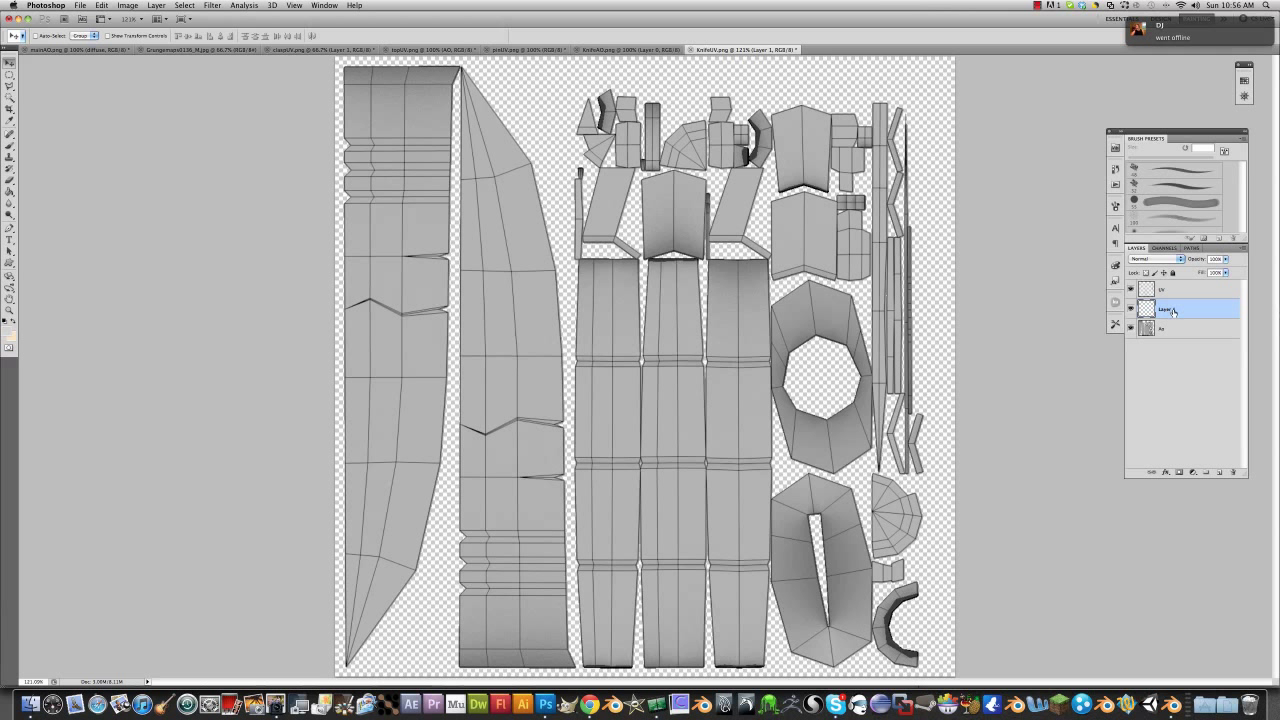
double_click(1173, 311)
key("BackSpace")
type("diffuse")
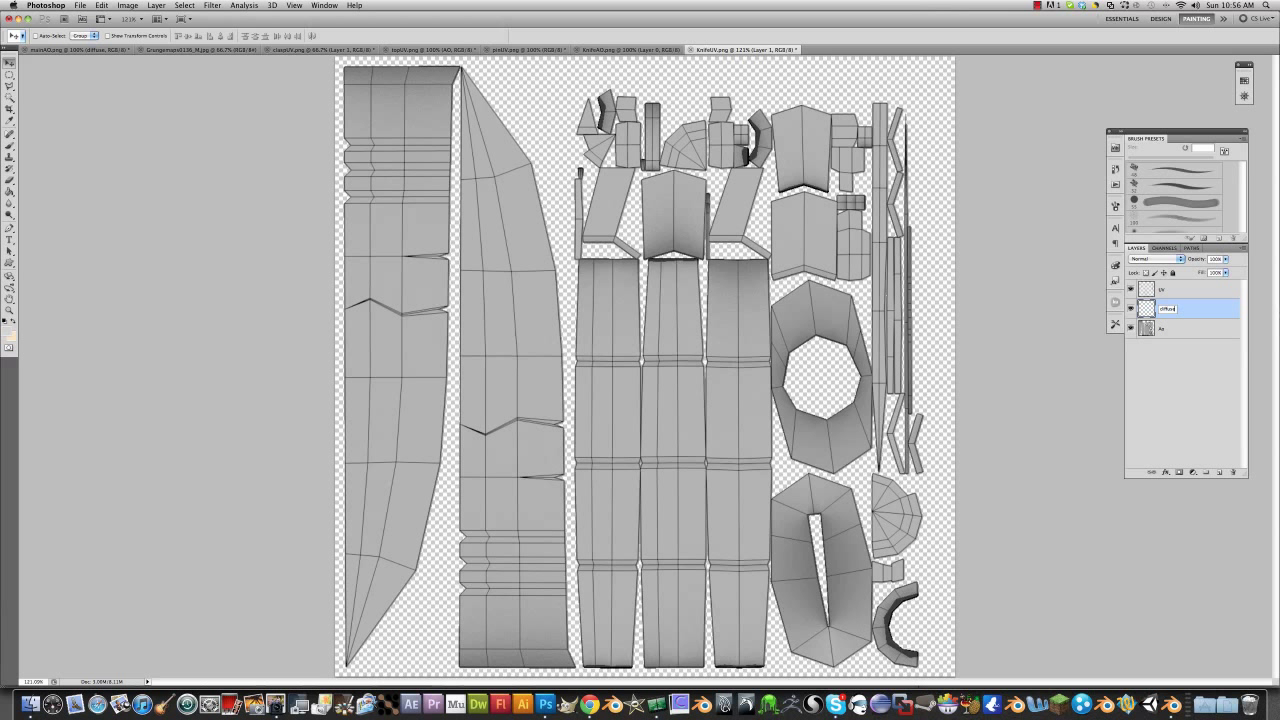
key("Return")
left_click(1132, 289)
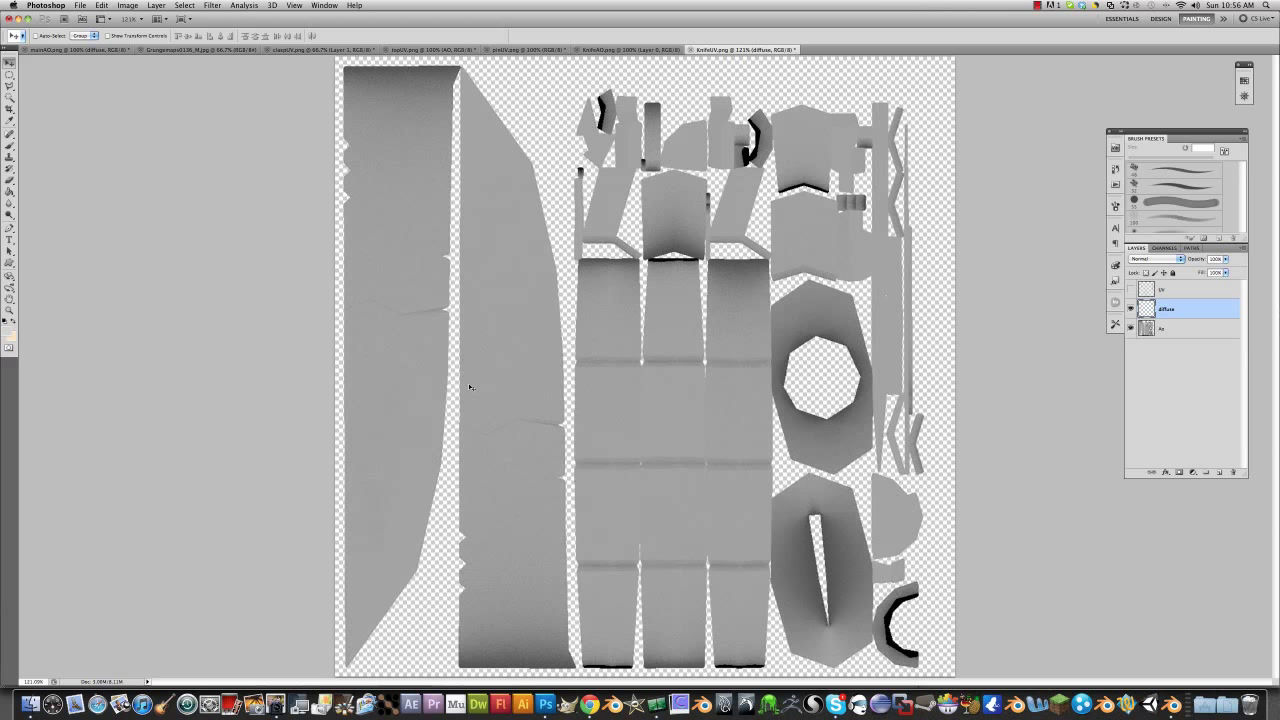
Step: Set the foreground colour to a muted olive tone
left_click(8, 330)
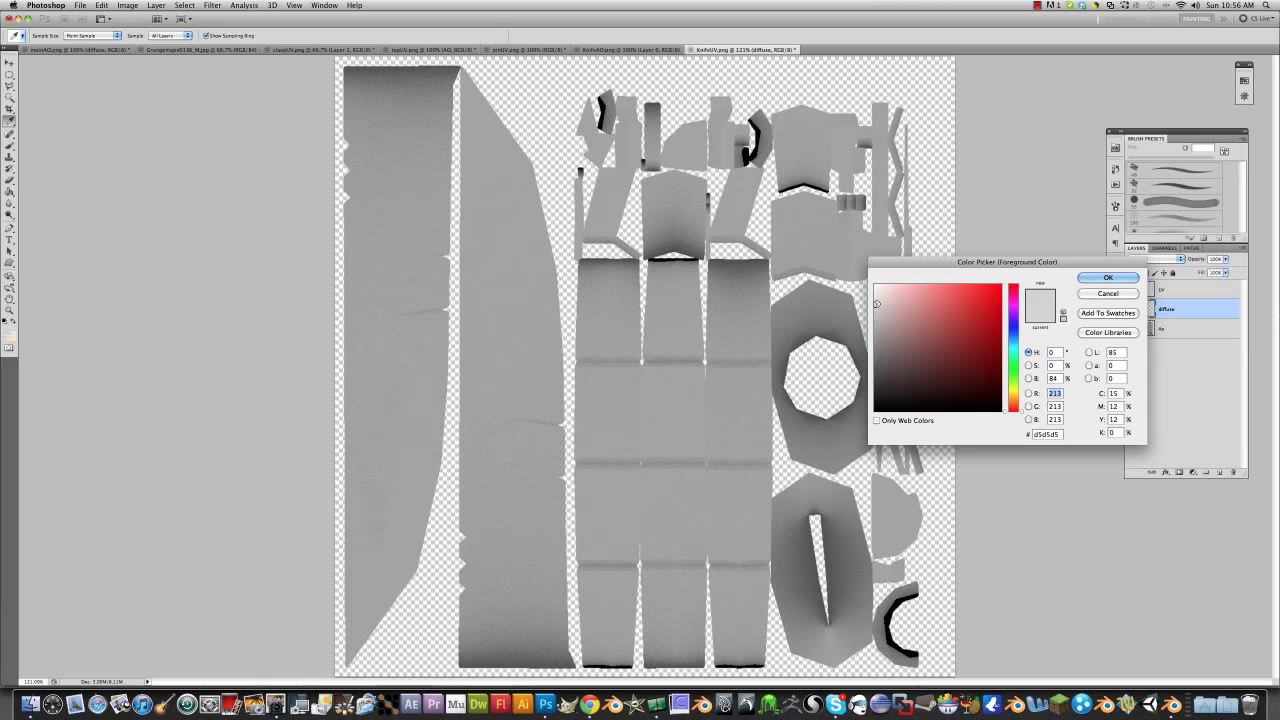
mouse_move(876, 303)
left_mouse_down()
mouse_move(880, 346)
mouse_move(920, 342)
left_mouse_up()
left_click_drag(1018, 391, 1018, 370)
left_click(893, 350)
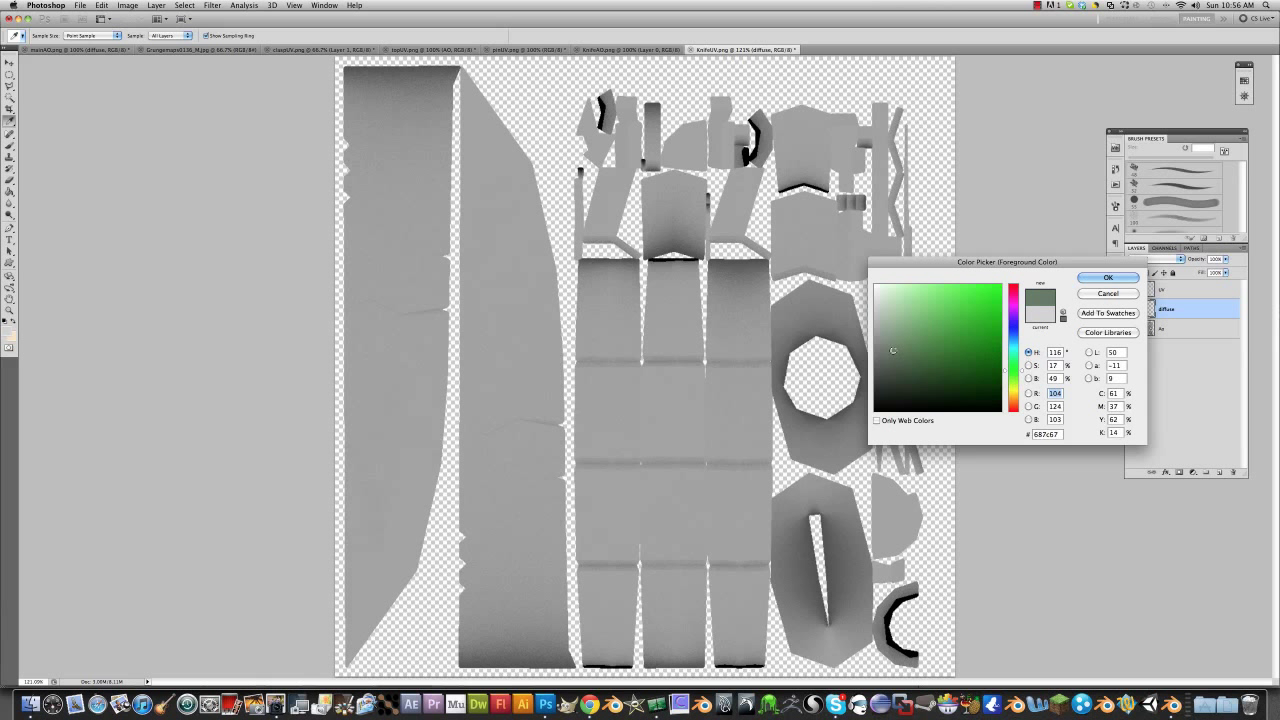
left_click(1012, 383)
left_click_drag(1012, 383, 912, 358)
left_click_drag(1017, 376, 1013, 396)
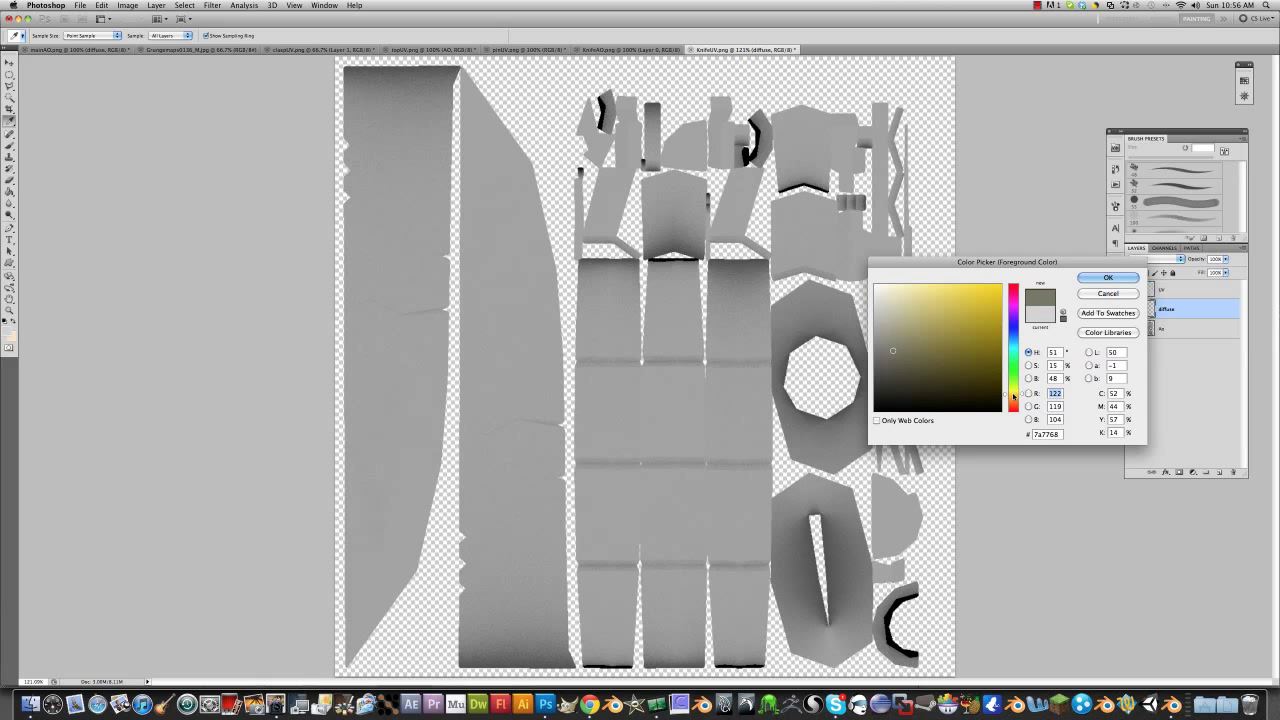
left_click(1108, 277)
Step: Paint olive over the central handle pieces with a smaller brush and set the layer to Overlay
key("b")
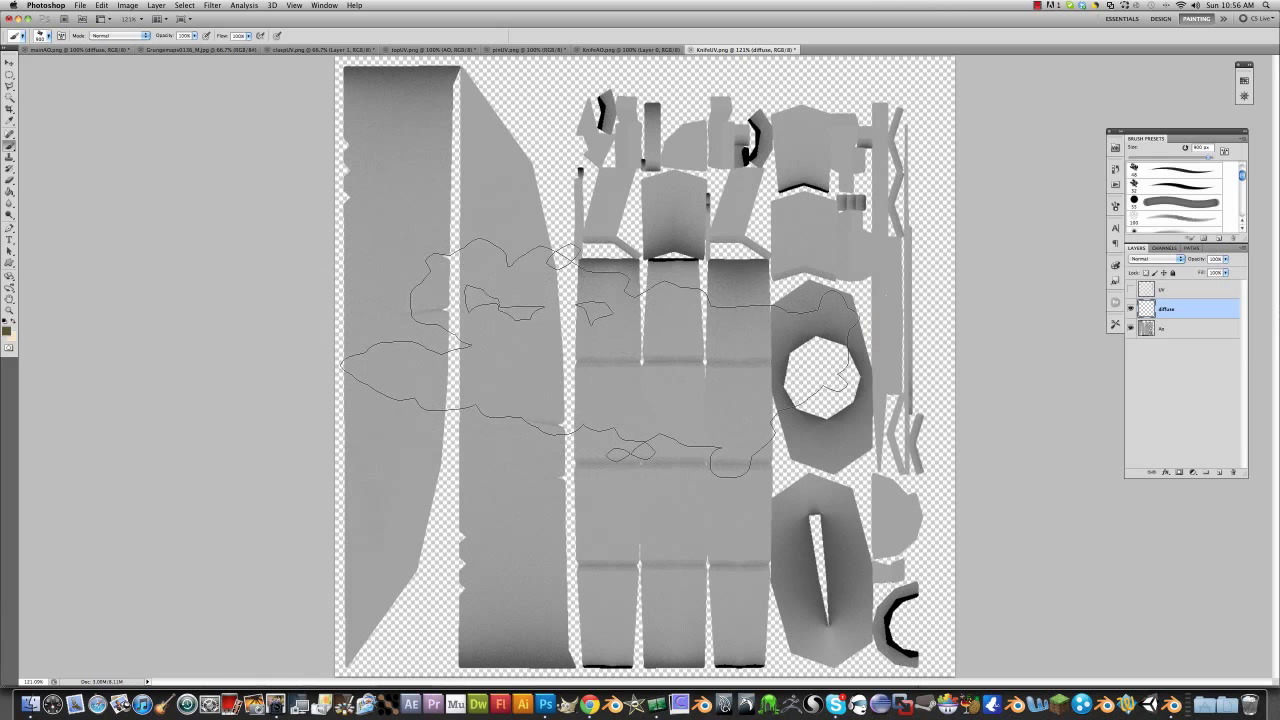
key("bracketleft")
key("bracketleft")
key("bracketleft")
key("bracketleft")
key("bracketleft")
key("bracketleft")
key("bracketleft")
key("bracketleft")
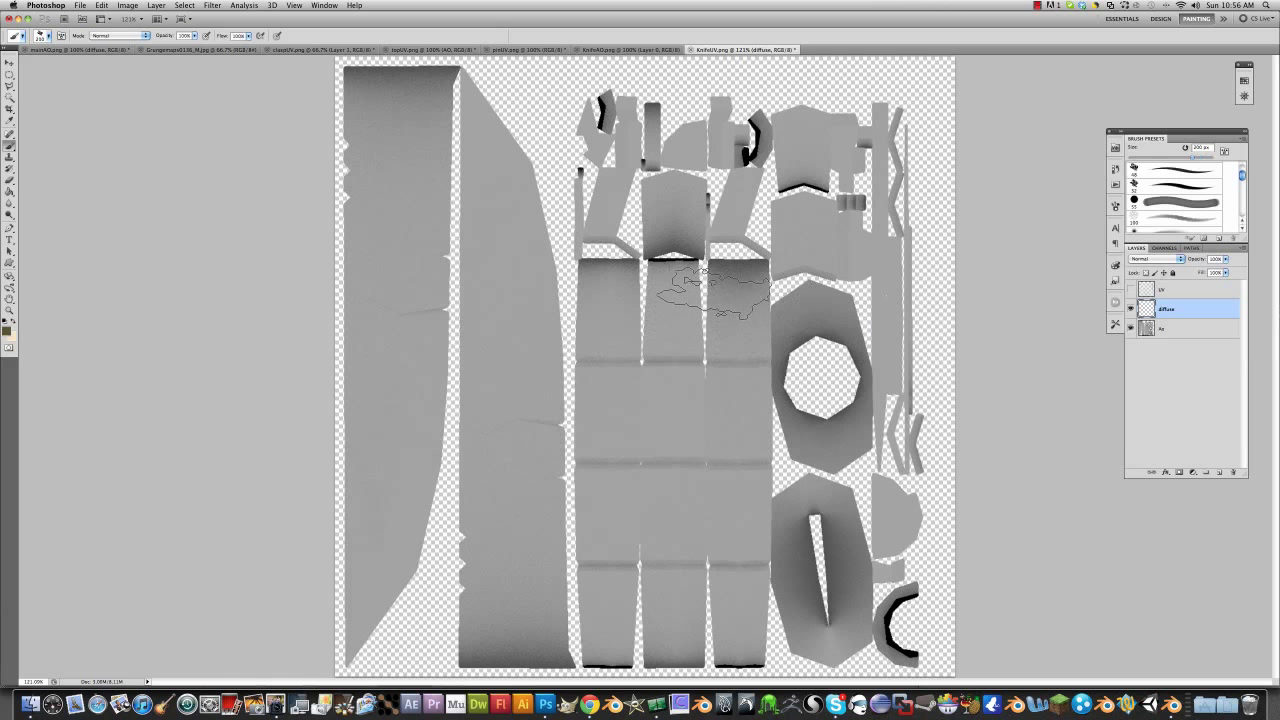
key("bracketleft")
mouse_move(722, 272)
left_mouse_down()
mouse_move(719, 444)
mouse_move(721, 334)
mouse_move(664, 422)
mouse_move(659, 328)
mouse_move(676, 277)
mouse_move(606, 277)
mouse_move(601, 317)
mouse_move(593, 280)
mouse_move(615, 545)
left_mouse_up()
mouse_move(645, 662)
left_mouse_down()
mouse_move(622, 547)
mouse_move(632, 637)
mouse_move(662, 669)
mouse_move(692, 483)
mouse_move(714, 507)
mouse_move(718, 669)
mouse_move(732, 513)
mouse_move(737, 630)
mouse_move(745, 415)
left_mouse_up()
left_click(1155, 260)
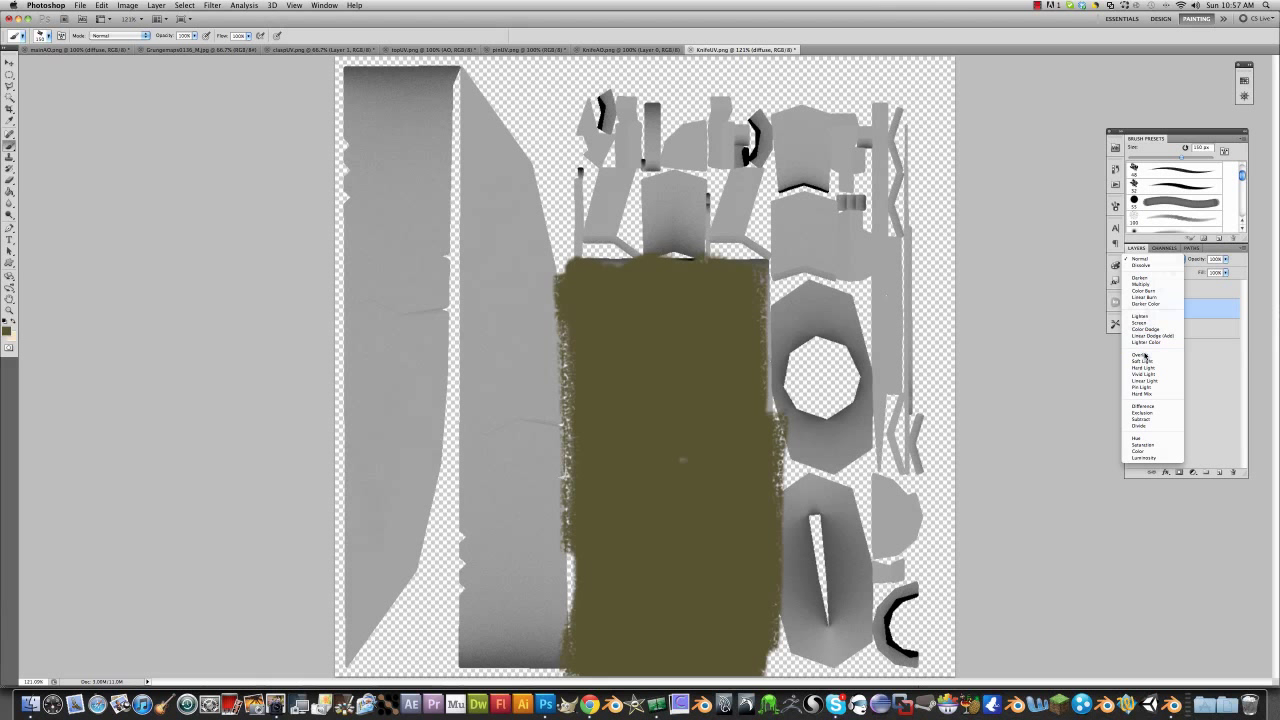
left_click(1145, 356)
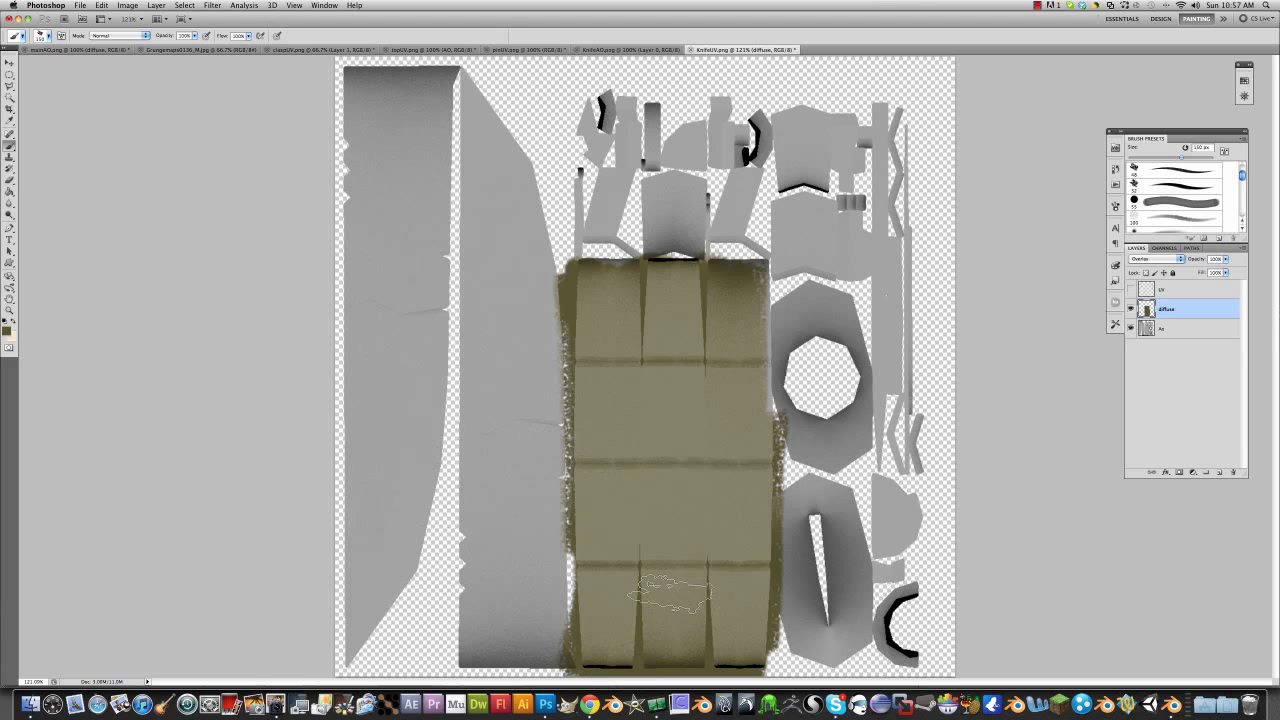
right_click(657, 704)
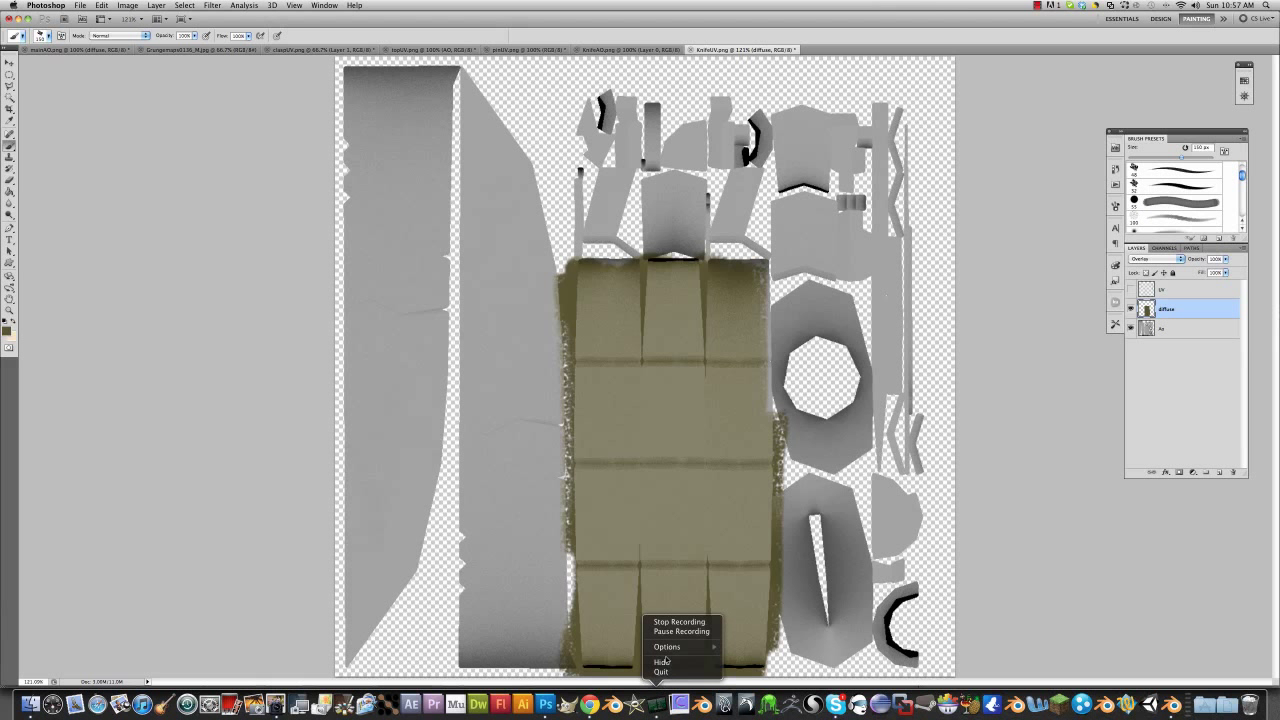
Step: Enter Edit Mode in Blender and select the whole knife mesh to show its UVs on the texture
left_click(680, 618)
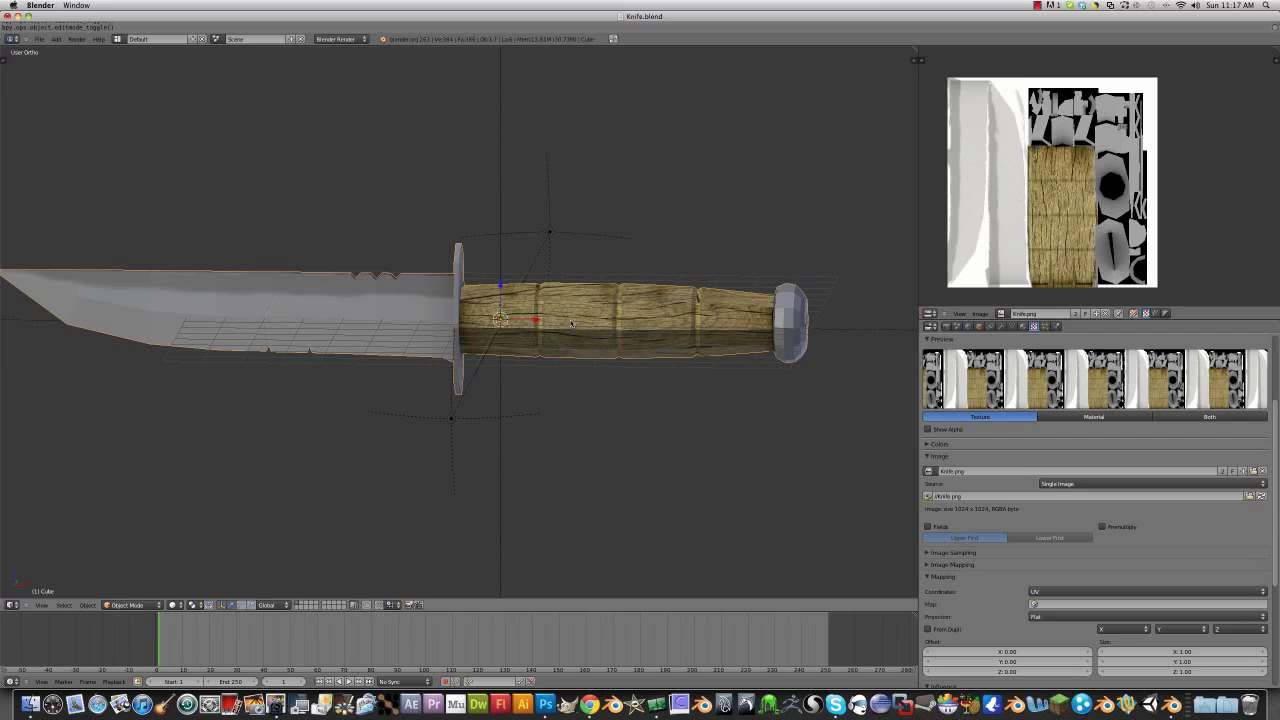
key("Tab")
middle_click_drag(572, 323, 591, 339)
key("a")
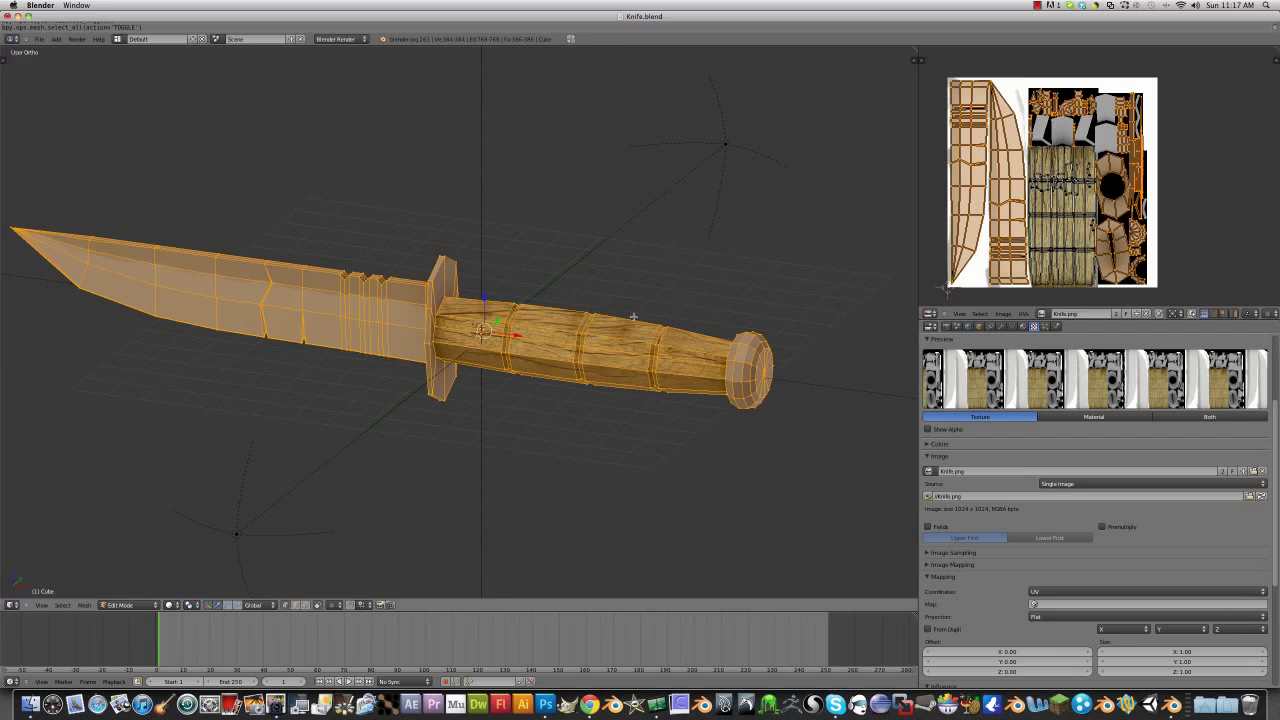
scroll(1046, 200, "up", 1)
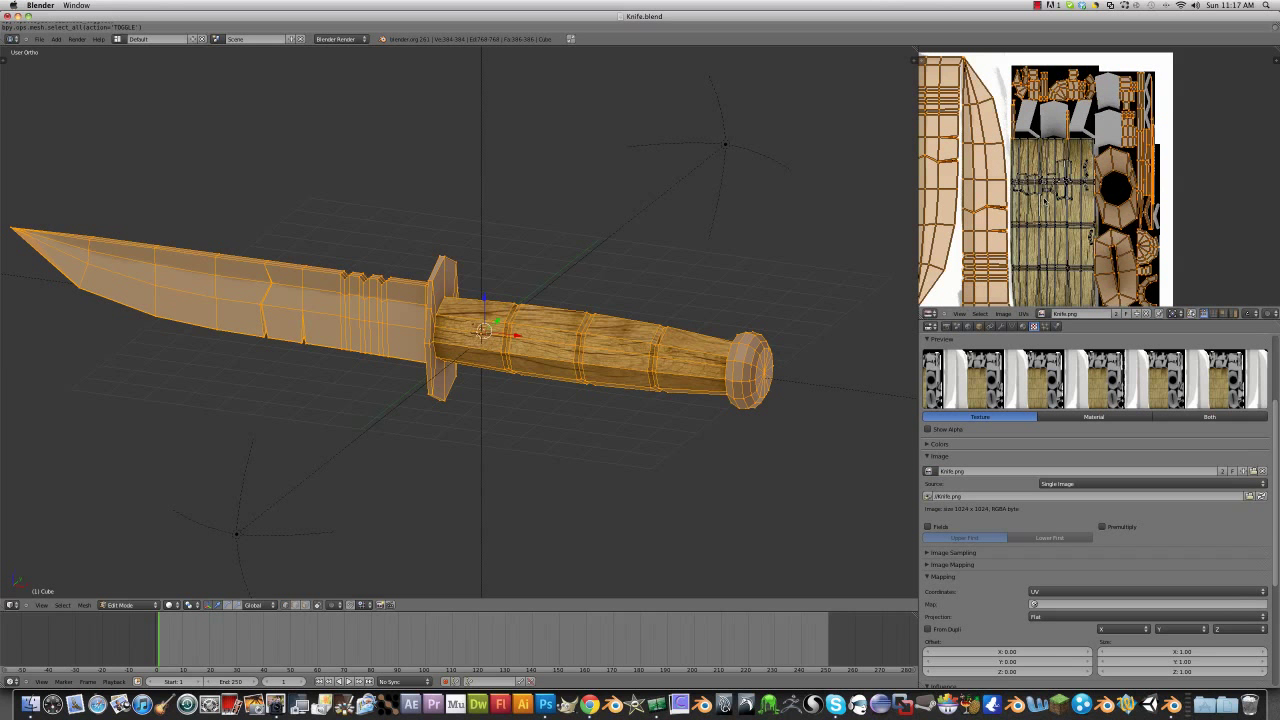
scroll(1045, 200, "up", 3)
scroll(1061, 180, "up", 4)
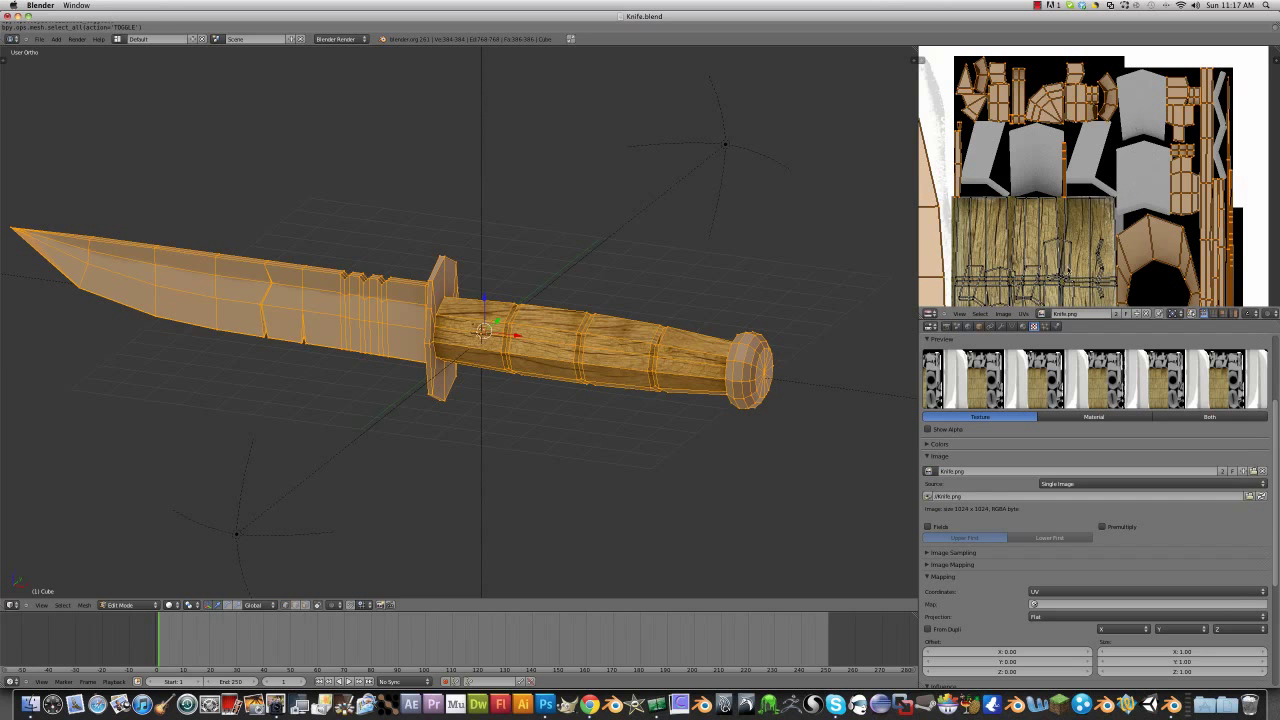
scroll(1099, 177, "down", 3)
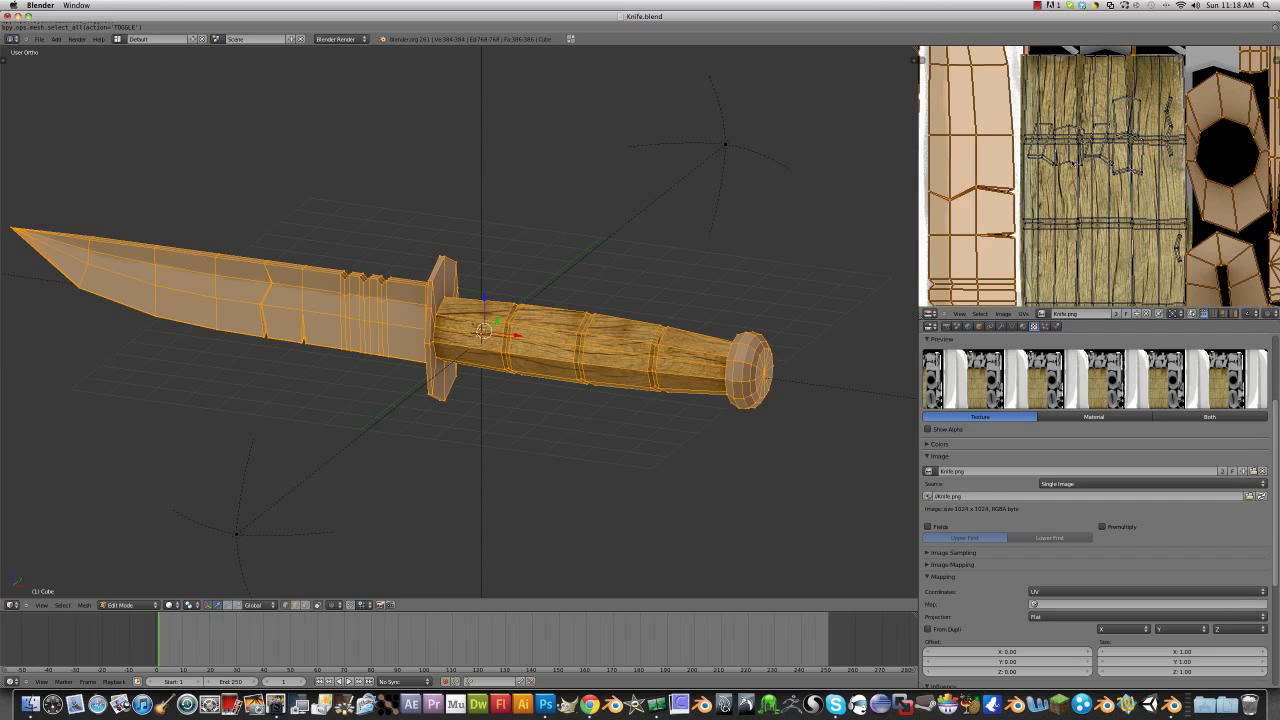
middle_click_drag(1070, 165, 1101, 197)
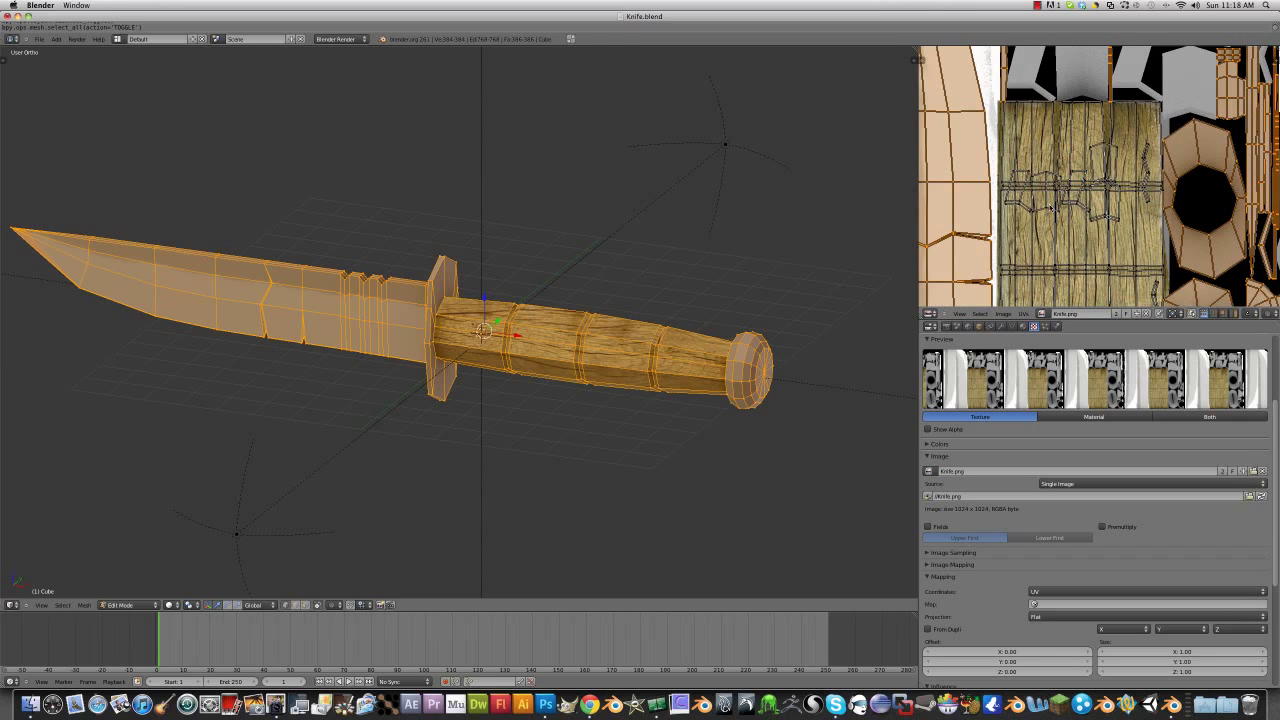
Step: Return to Object Mode and orbit the textured knife to a level, side-on view of the handle
key("Tab")
middle_click_drag(620, 320, 453, 400)
scroll(514, 431, "up", 6)
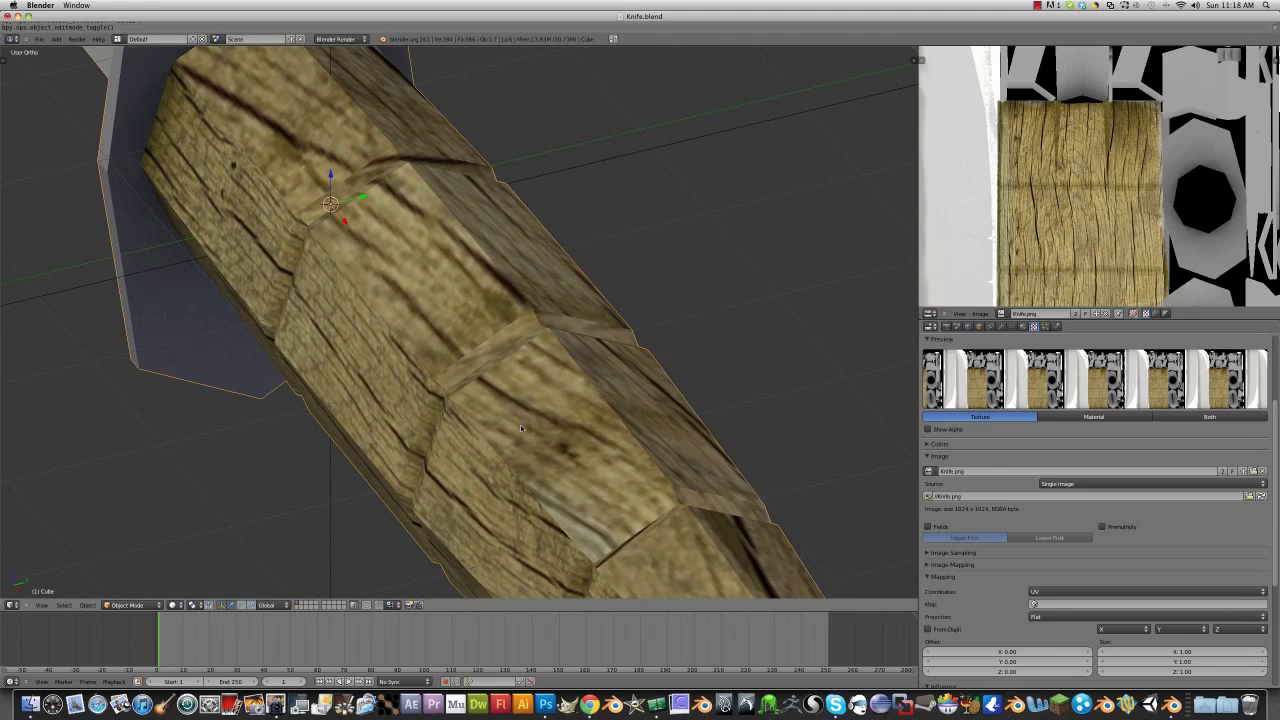
scroll(522, 410, "down", 5)
scroll(585, 341, "up", 3)
middle_click_drag(523, 400, 575, 350)
scroll(573, 350, "down", 5)
scroll(534, 369, "up", 4)
Step: Re-enter Edit Mode and orbit to see the pommel's end face
key("Tab")
key("Tab")
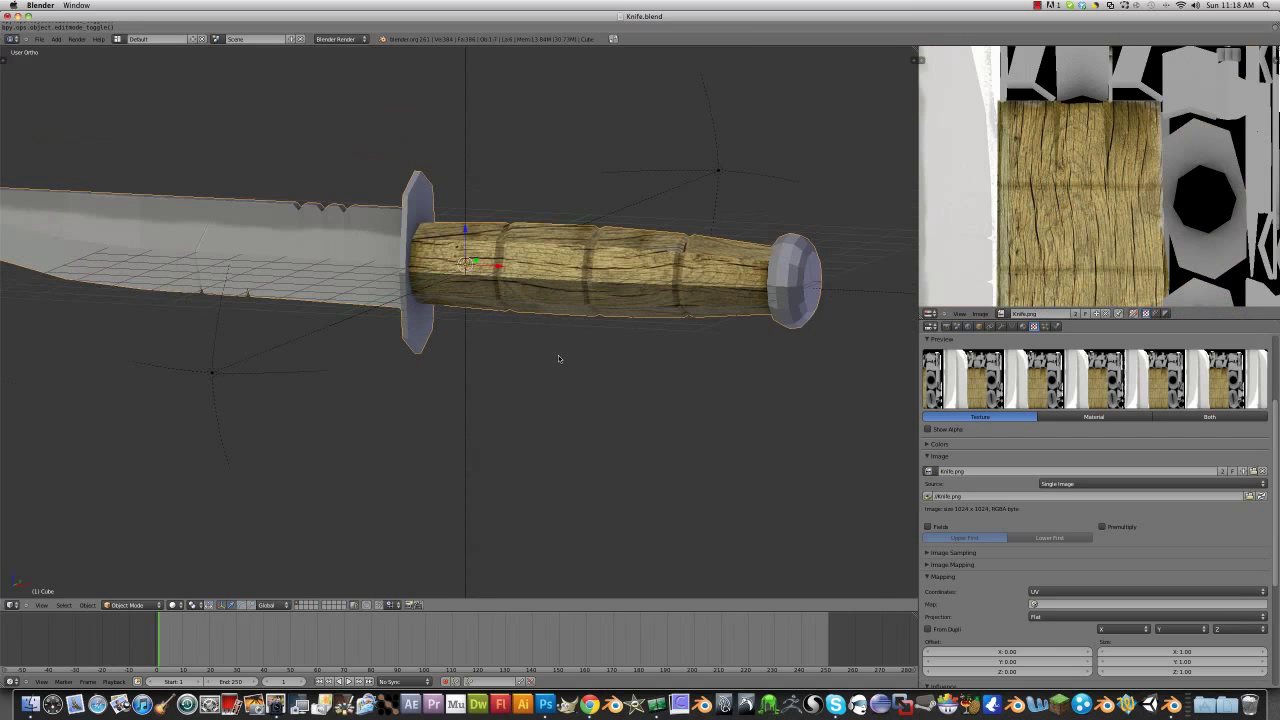
middle_click_drag(558, 355, 609, 392)
scroll(540, 372, "down", 3)
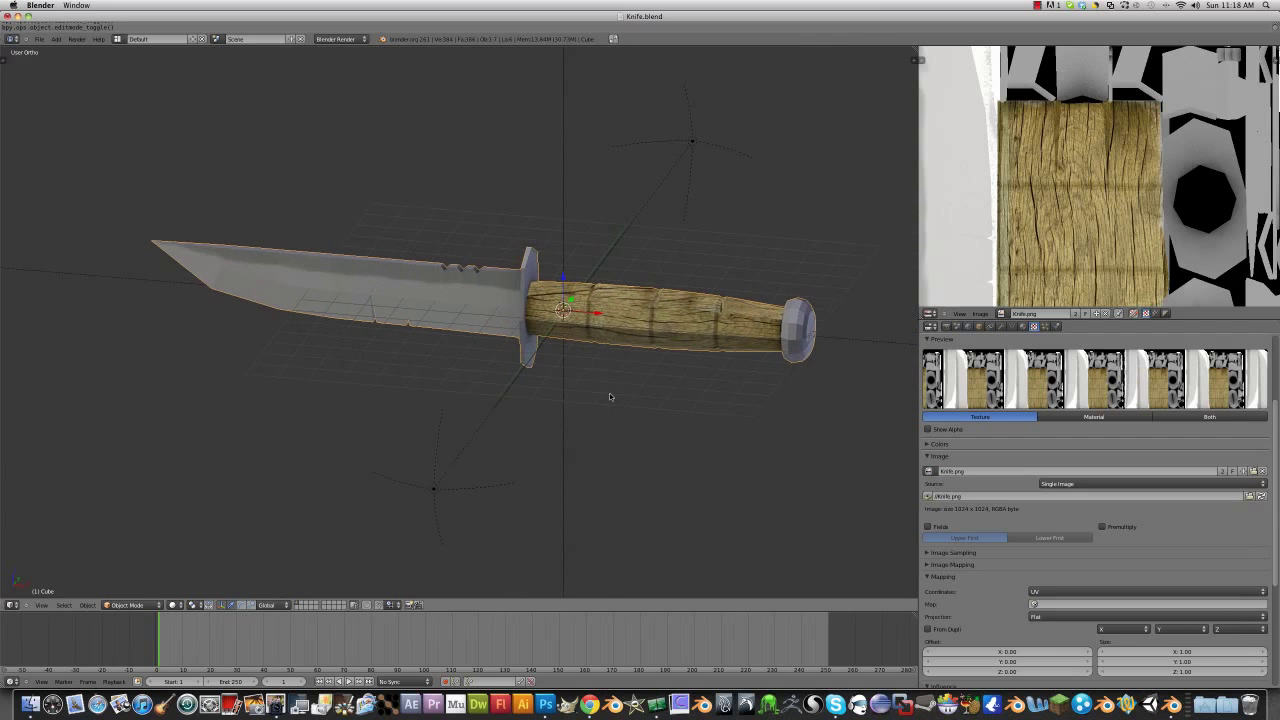
left_click(1022, 326)
left_click(1034, 326)
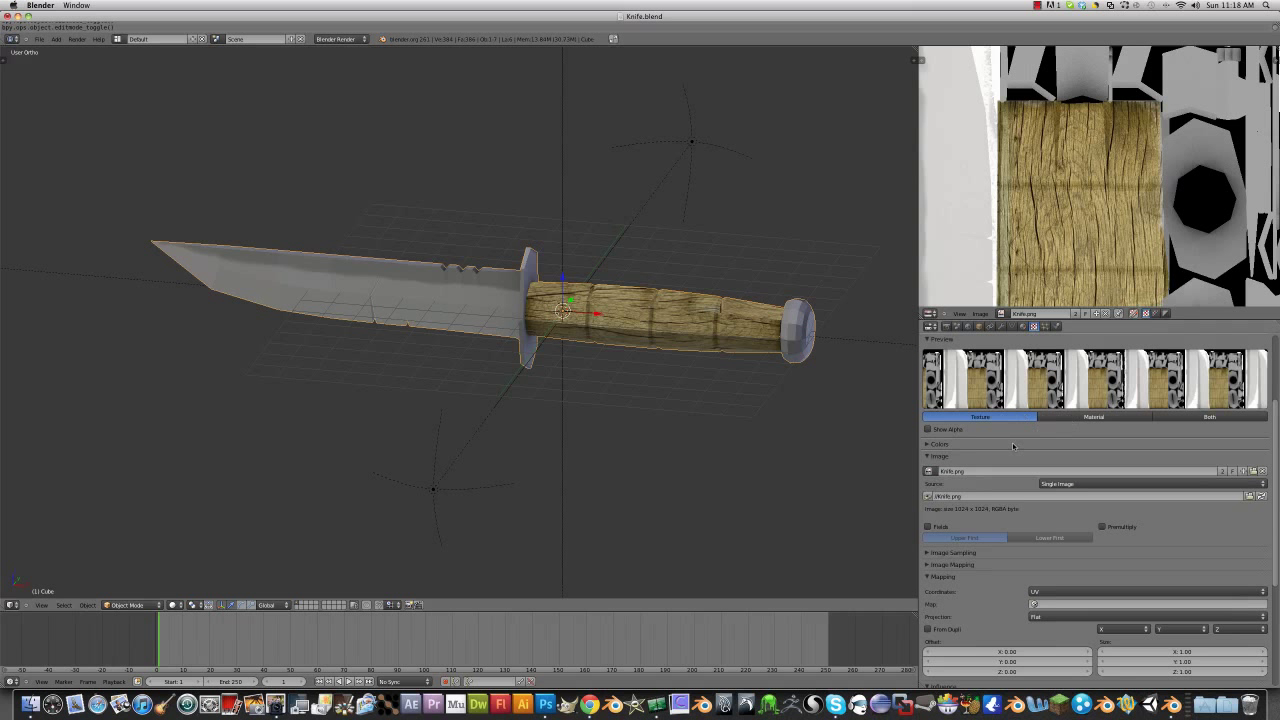
scroll(1020, 453, "down", 3)
scroll(1000, 515, "down", 3)
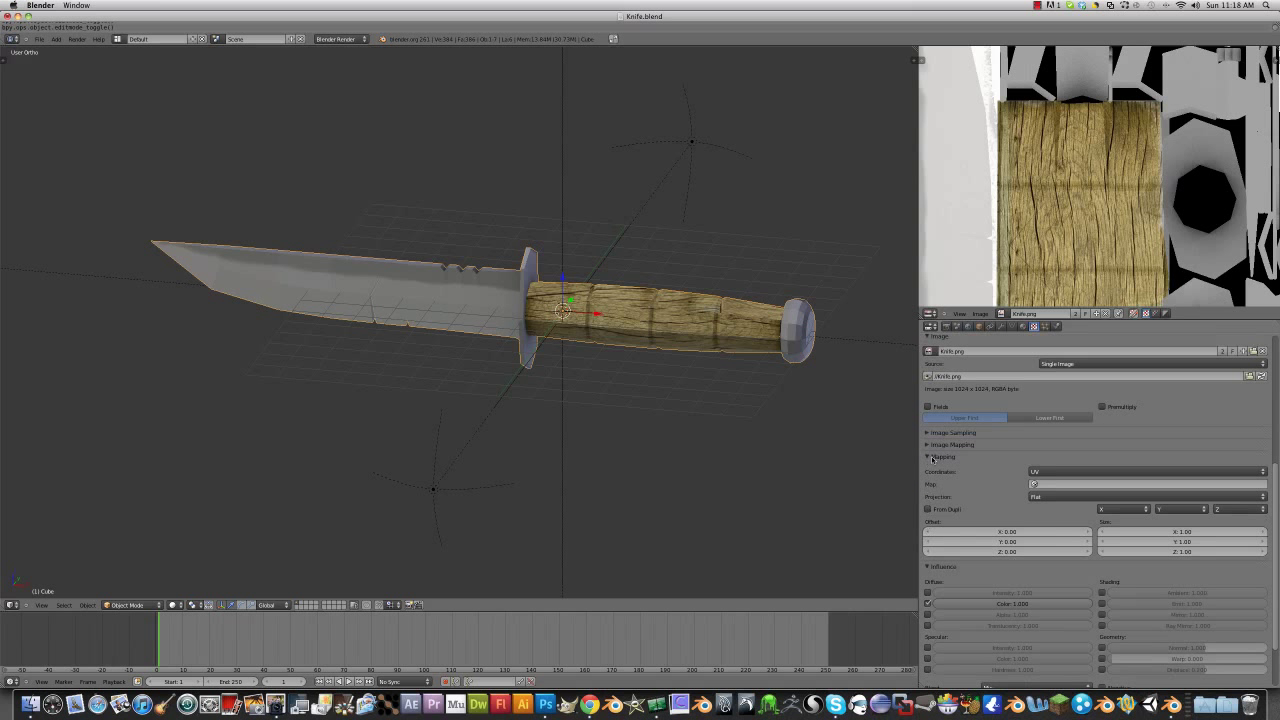
scroll(1050, 470, "up", 8)
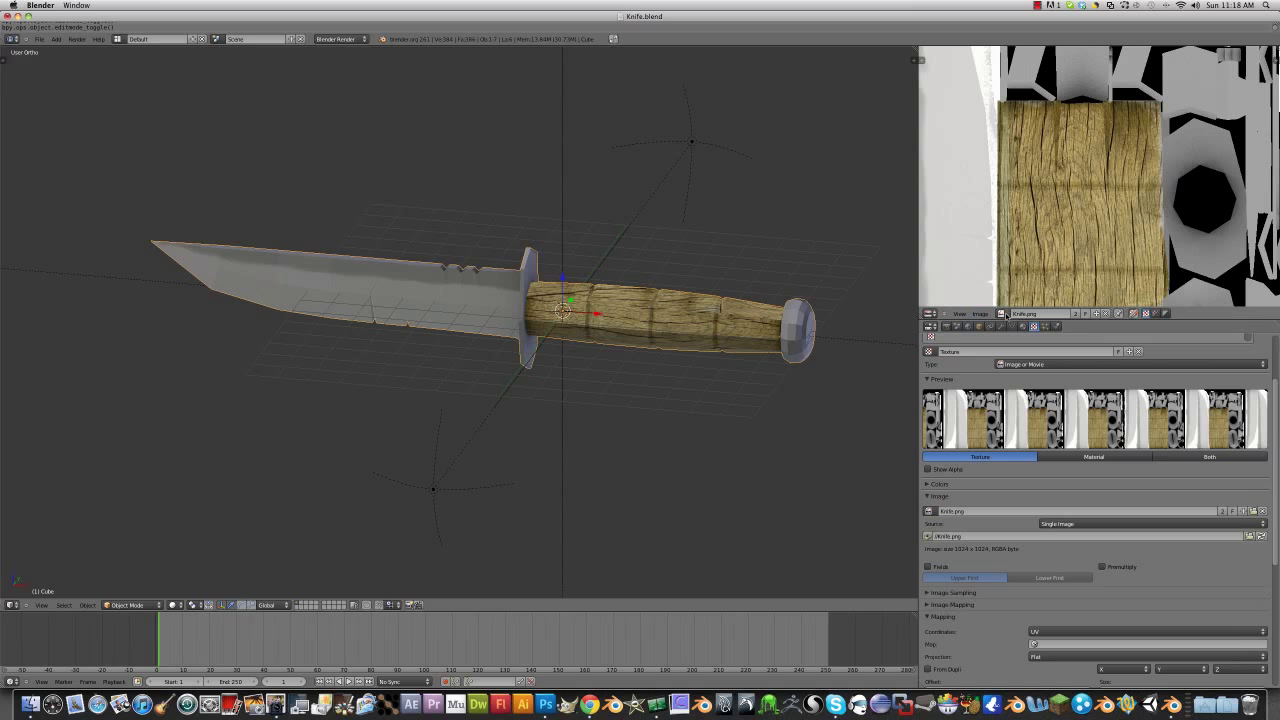
scroll(1040, 275, "down", 4)
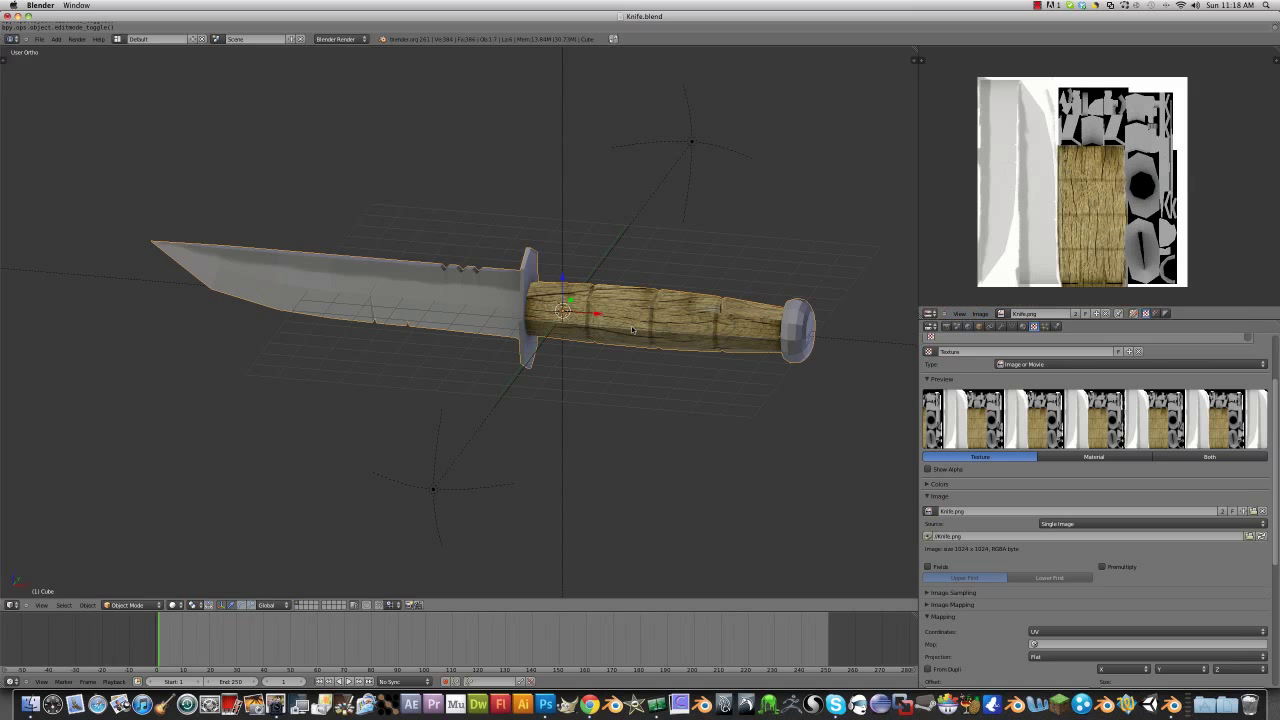
key("Tab")
key("Tab")
key("Tab")
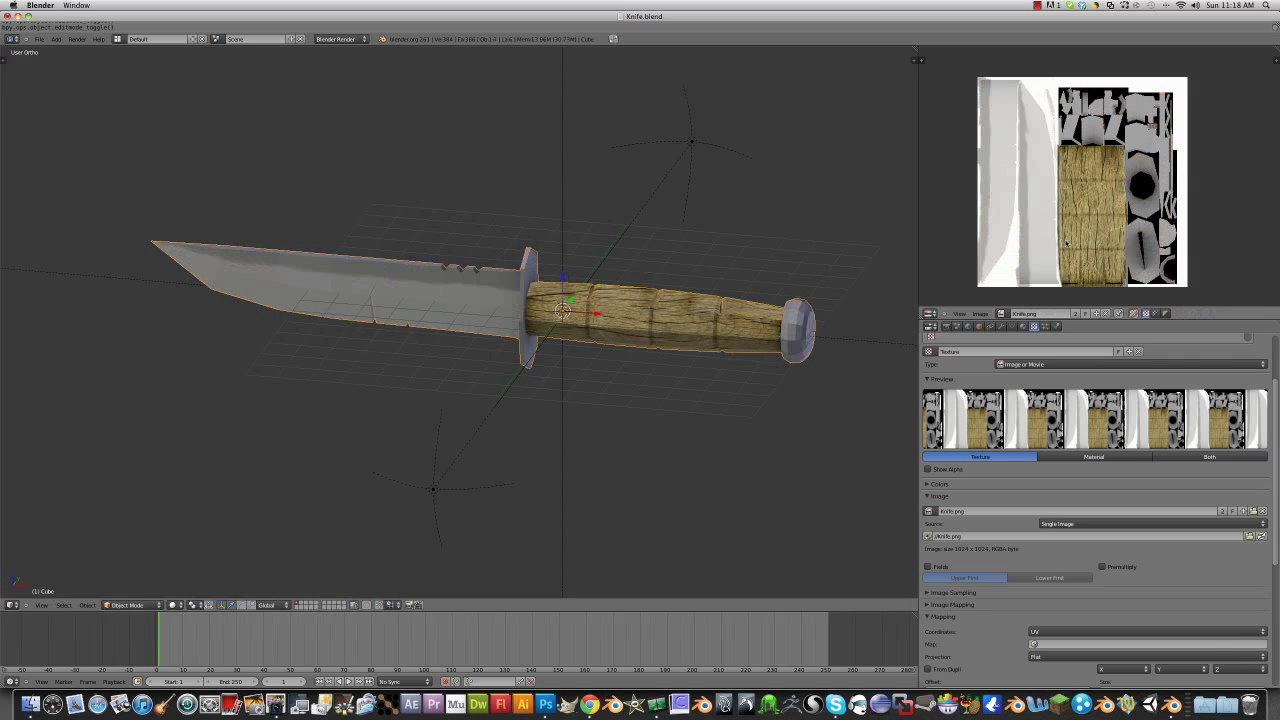
scroll(540, 398, "up", 3)
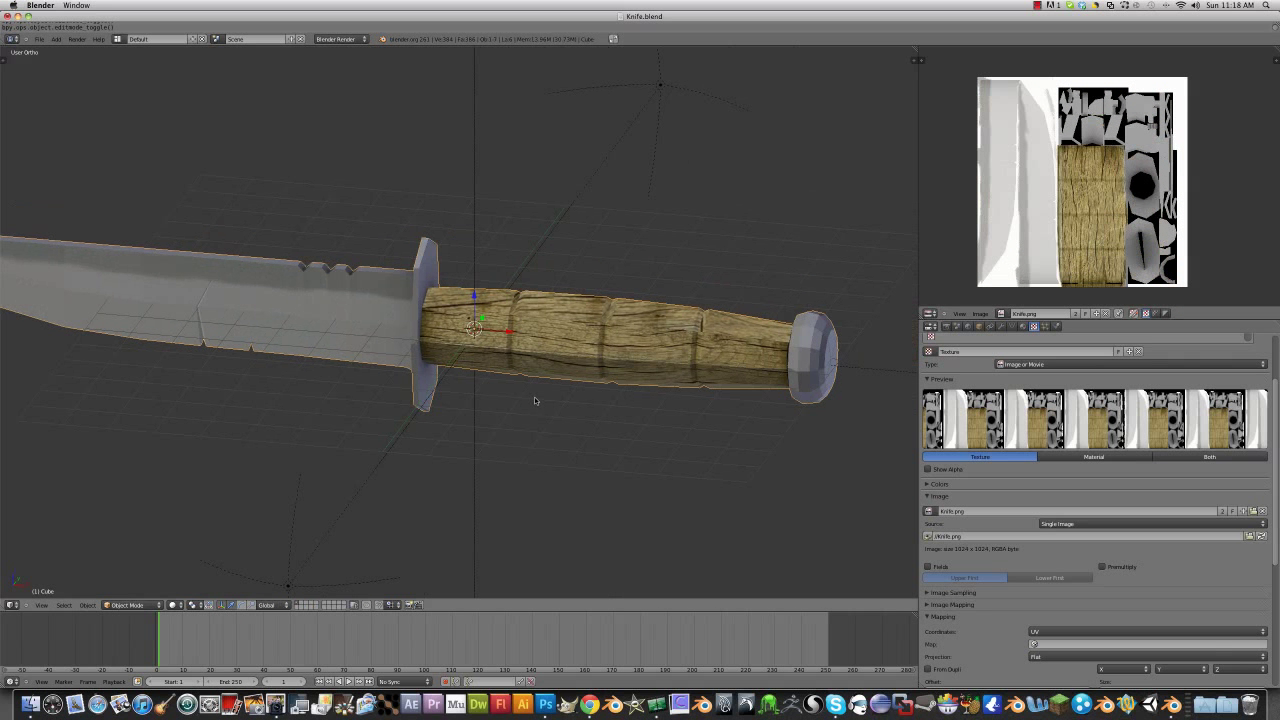
scroll(540, 398, "down", 4)
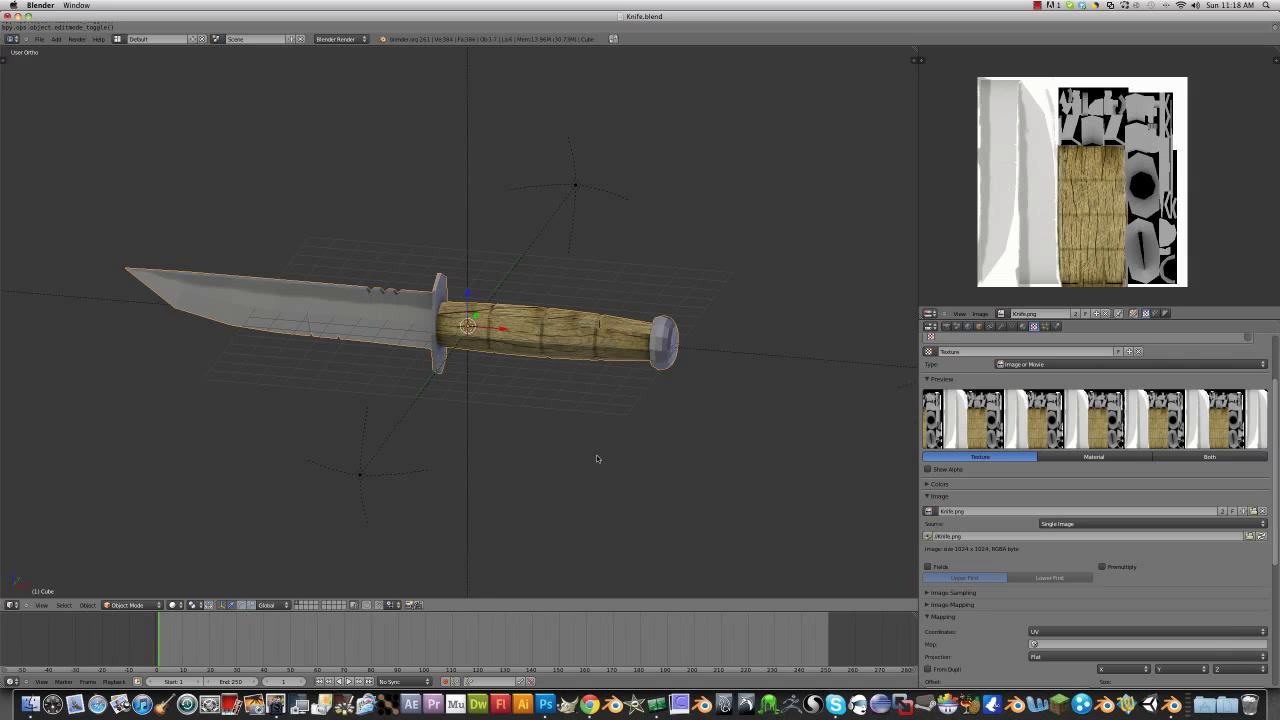
scroll(596, 458, "up", 3)
scroll(491, 429, "down", 2)
middle_click_drag(487, 431, 532, 343, "shift")
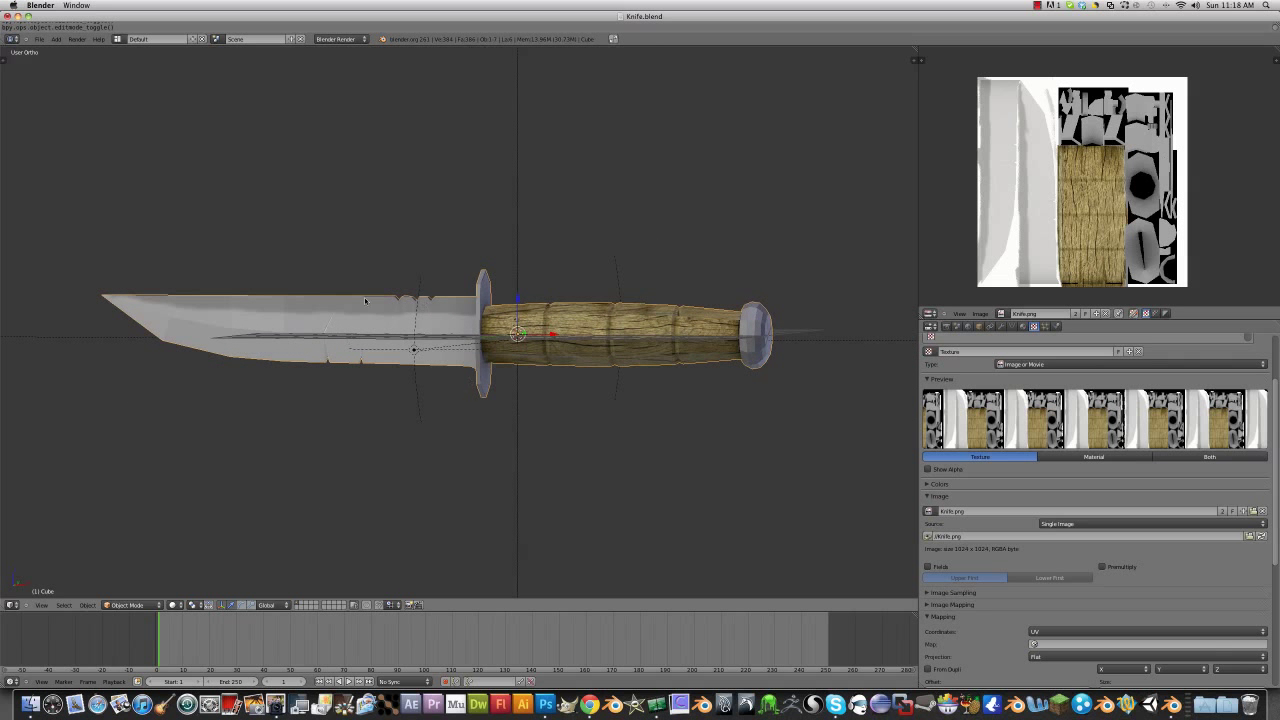
Step: Bring the knife texture forward in Photoshop, choose the Polygonal Lasso, and briefly toggle Layer 2
right_click(657, 705)
left_click(661, 631)
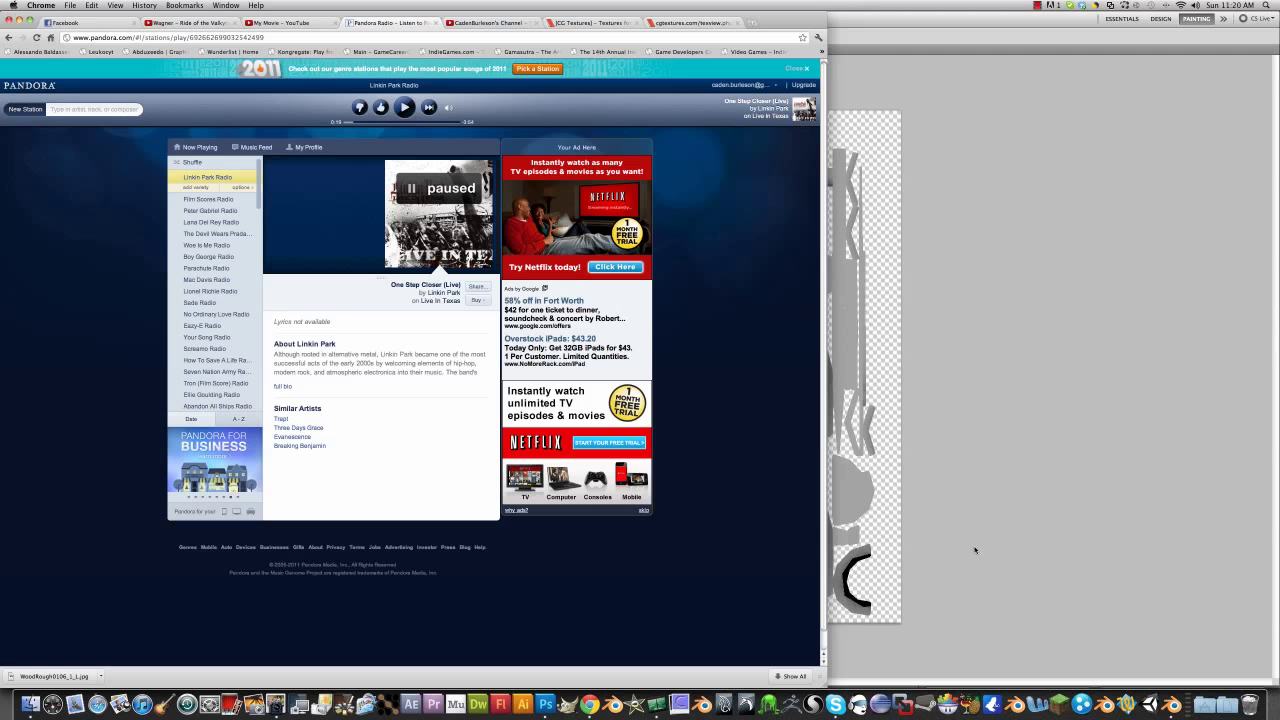
left_click(971, 547)
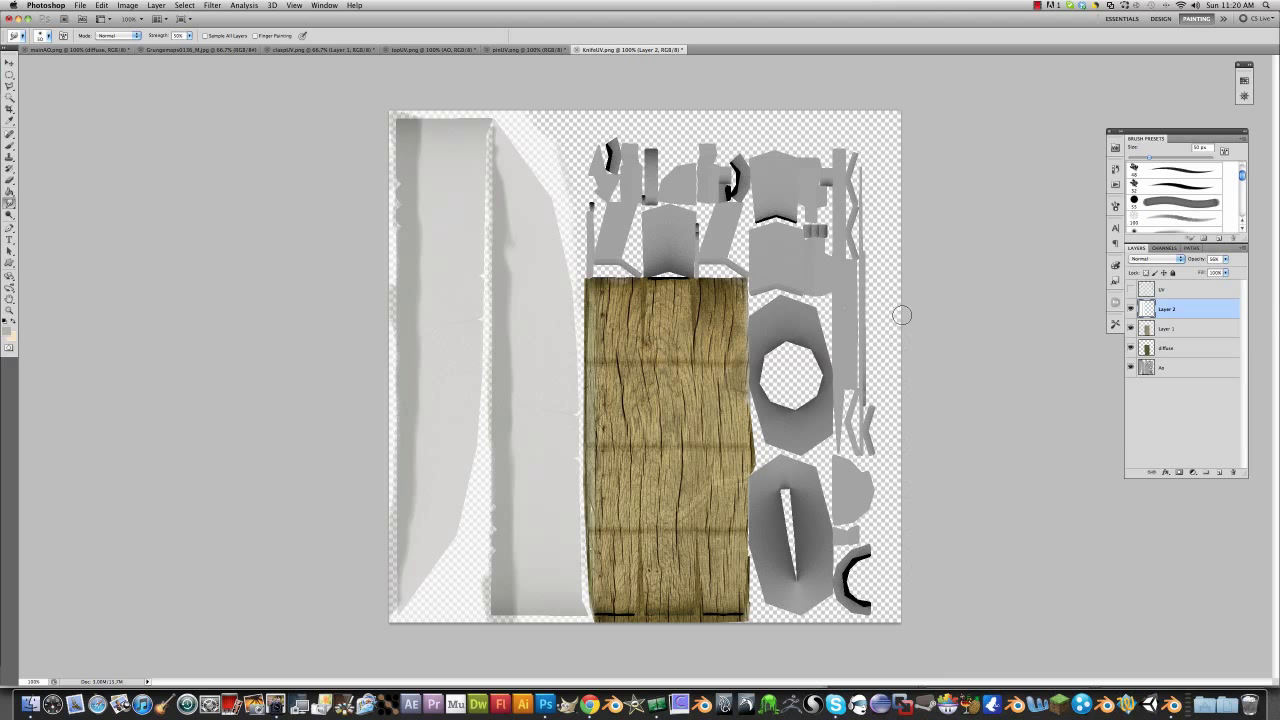
left_click(9, 85)
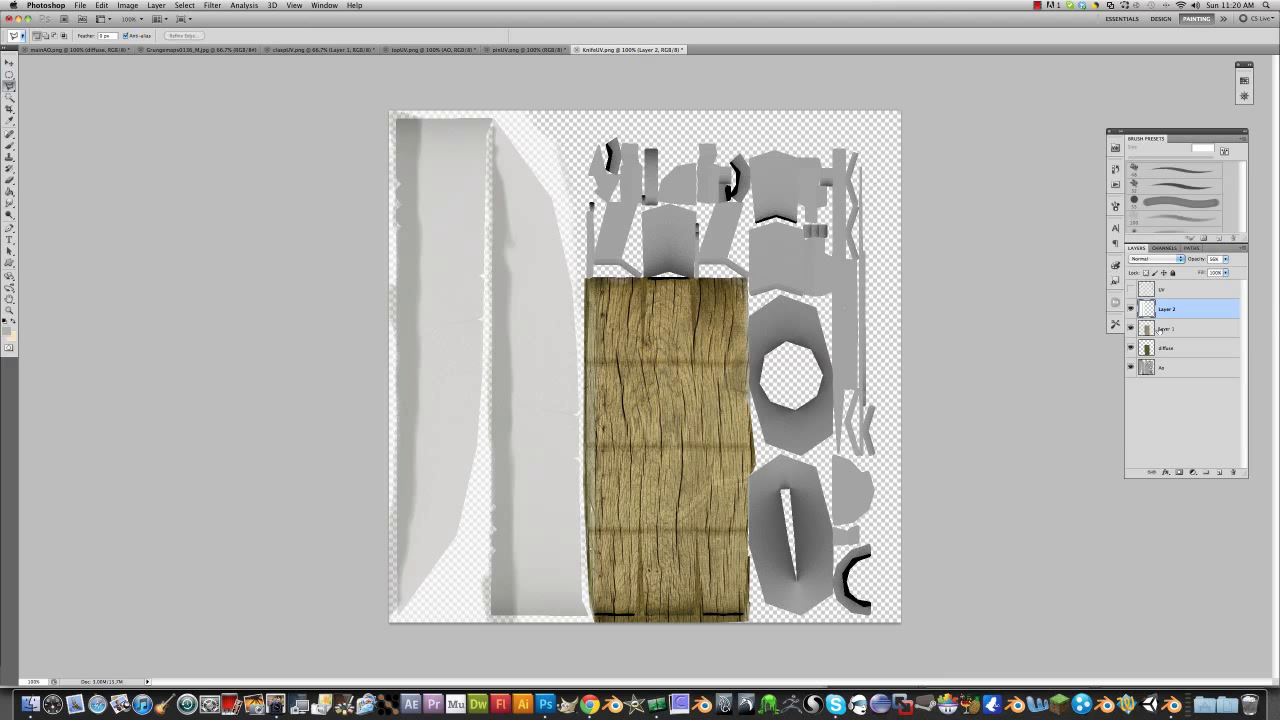
left_click(1131, 310)
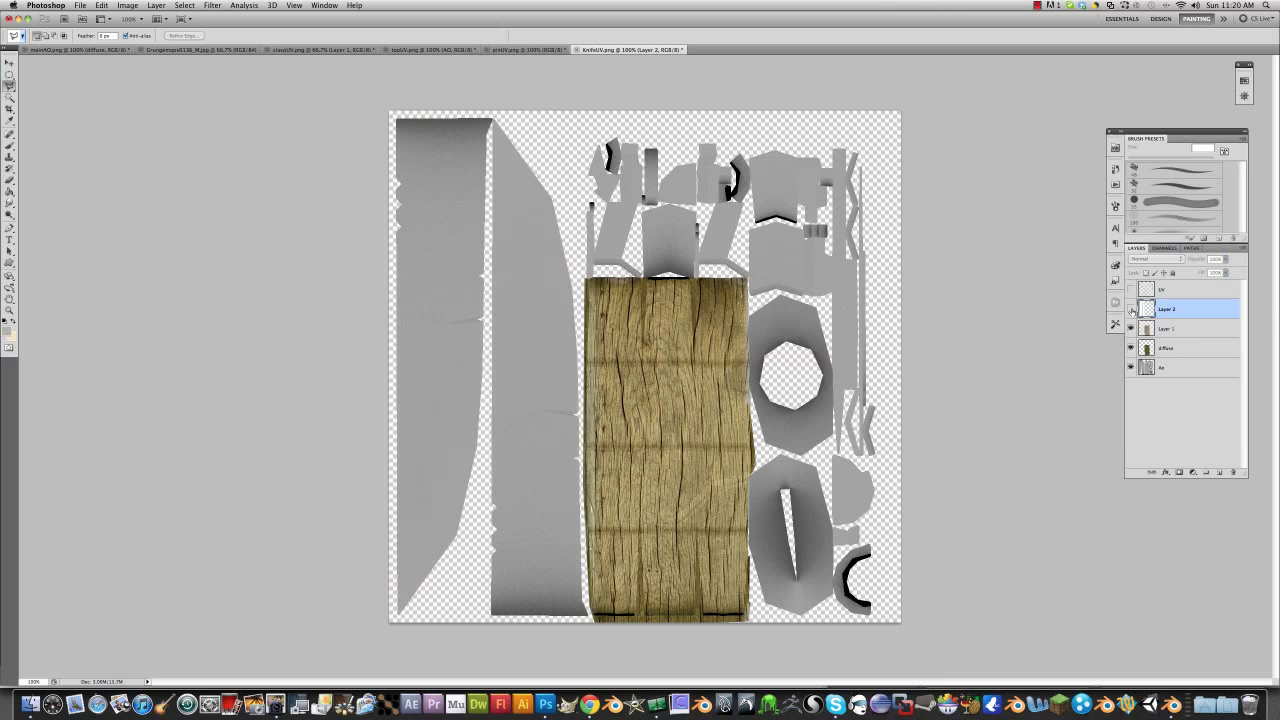
left_click(1131, 310)
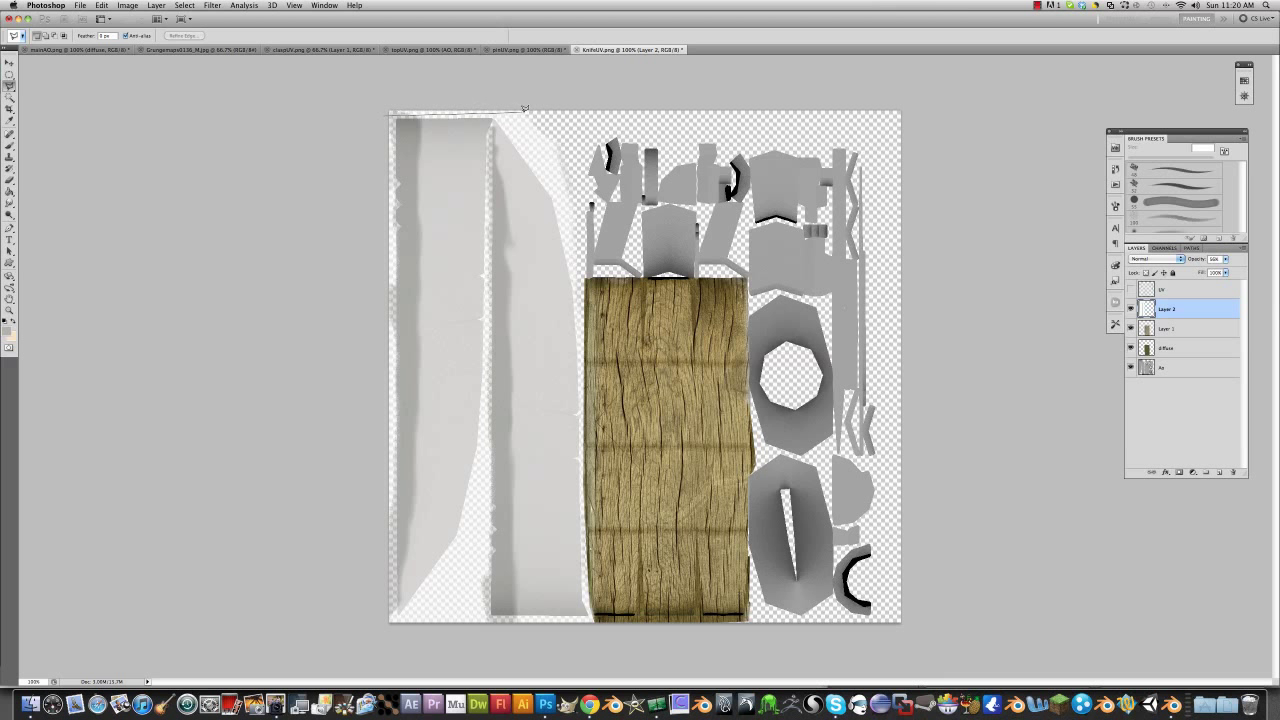
Step: Outline the blade region of the UV texture with a polygonal lasso selection
left_click(558, 112)
left_click(577, 268)
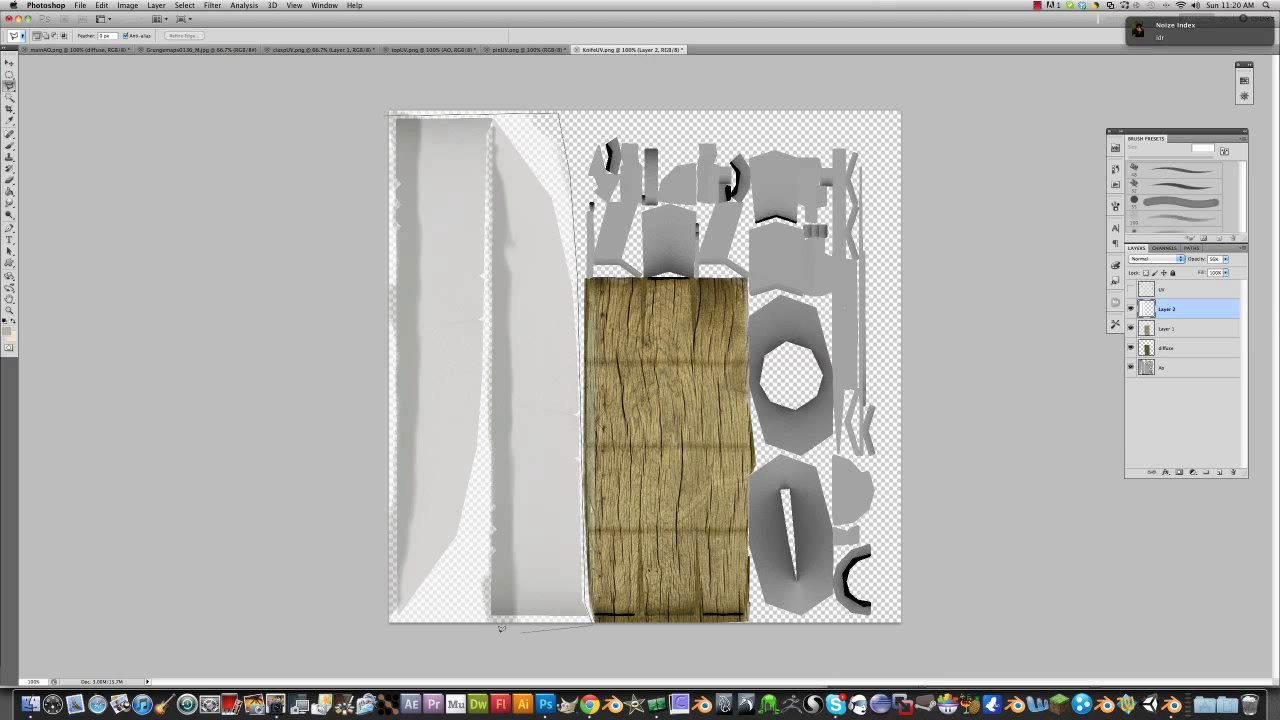
left_click(390, 637)
left_click(311, 583)
left_click(360, 155)
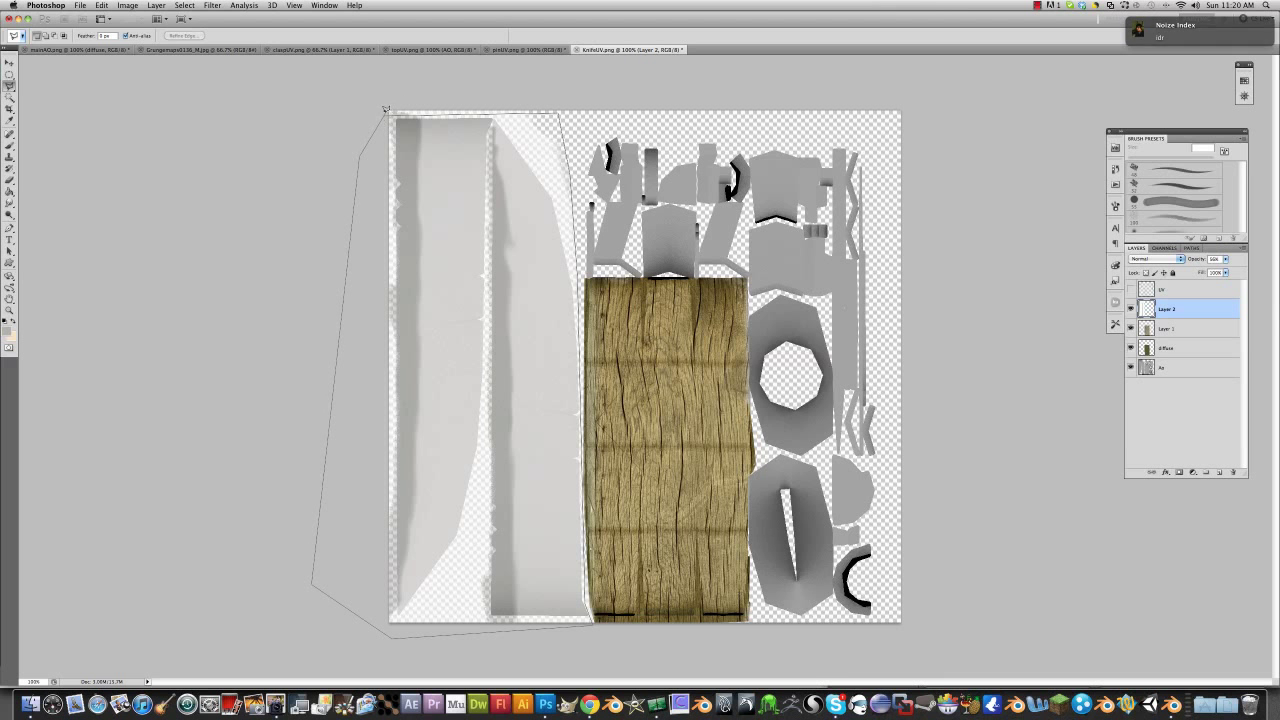
left_click(385, 110)
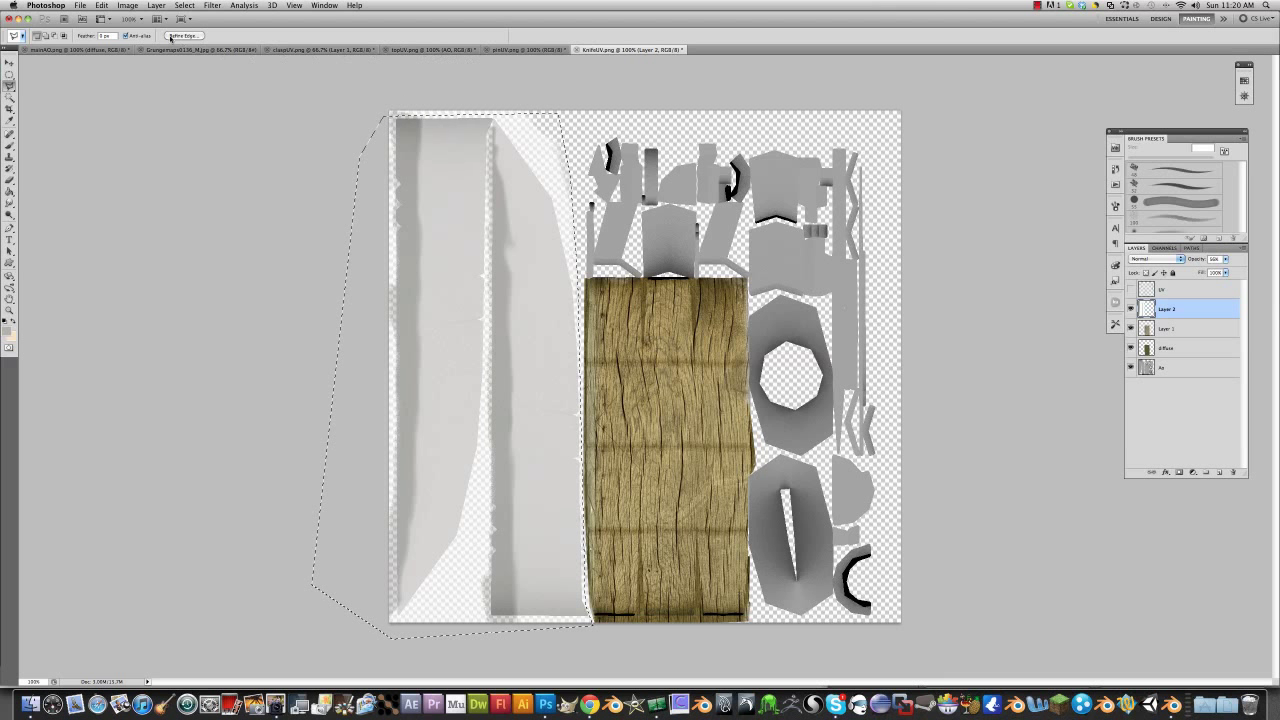
Step: Brighten the selected blade with Brightness/Contrast, nudging the contrast slightly
left_click(128, 5)
mouse_move(131, 37)
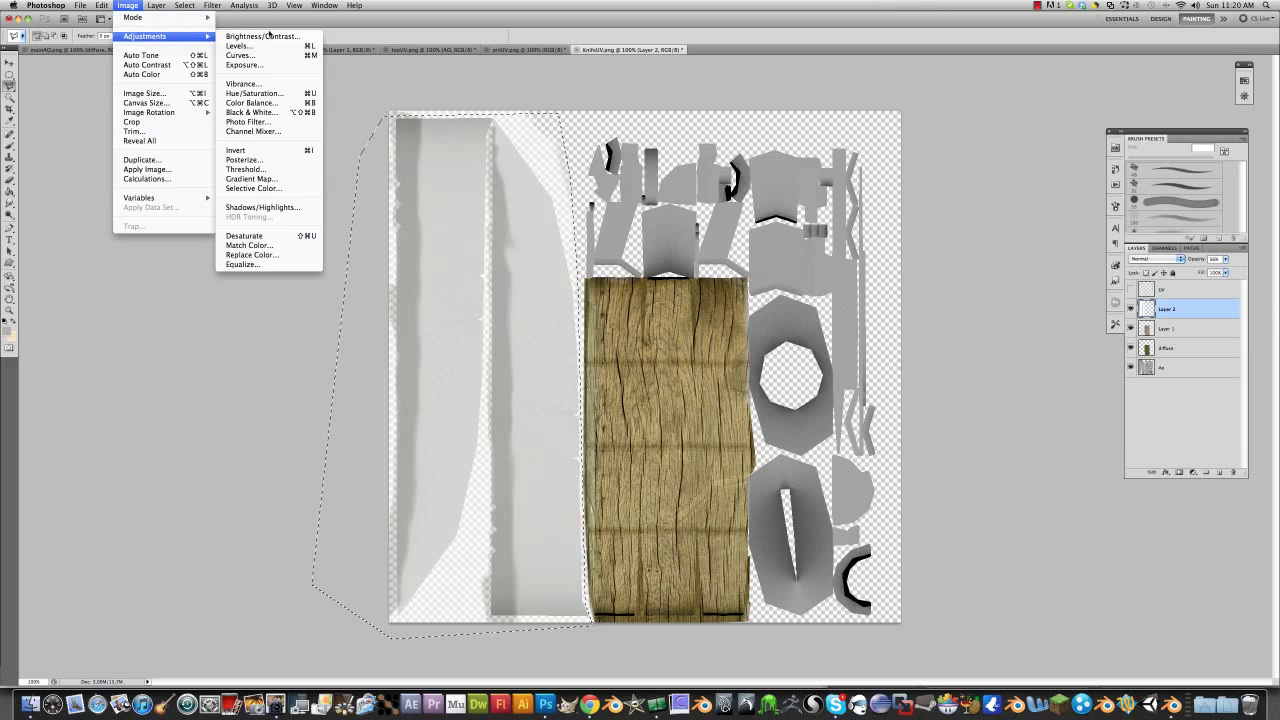
left_click(262, 36)
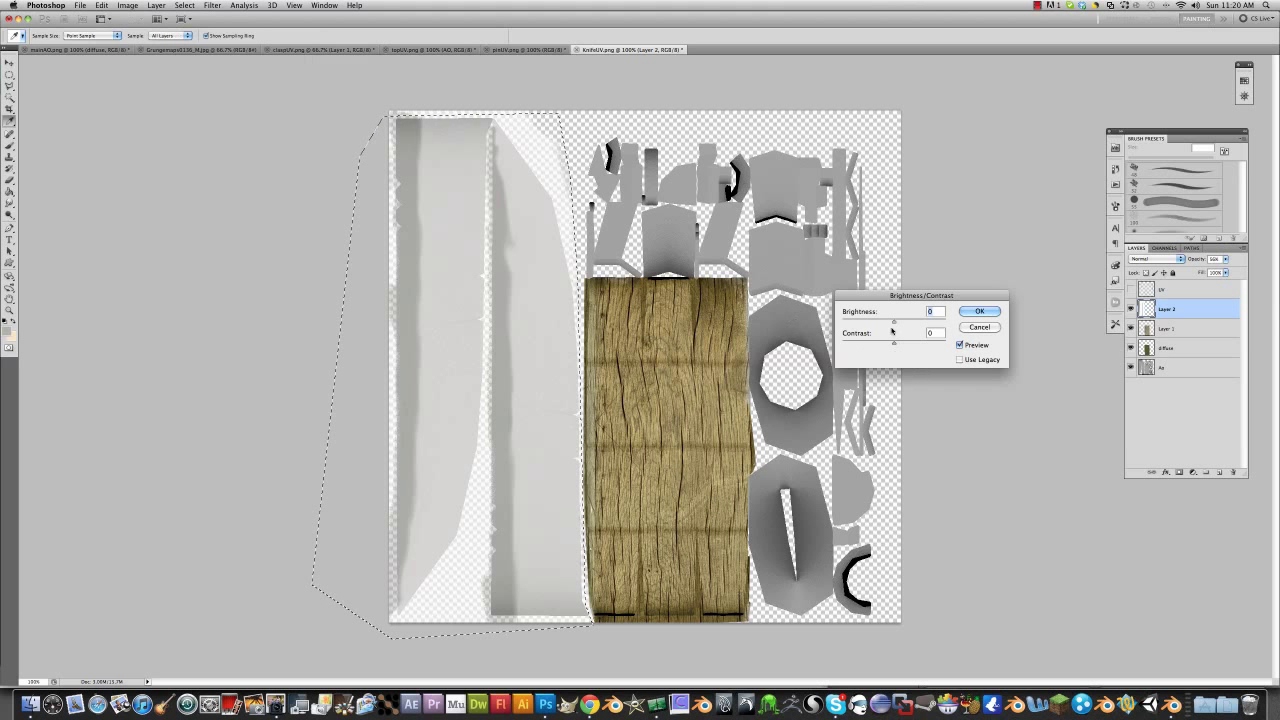
left_click_drag(890, 322, 946, 325)
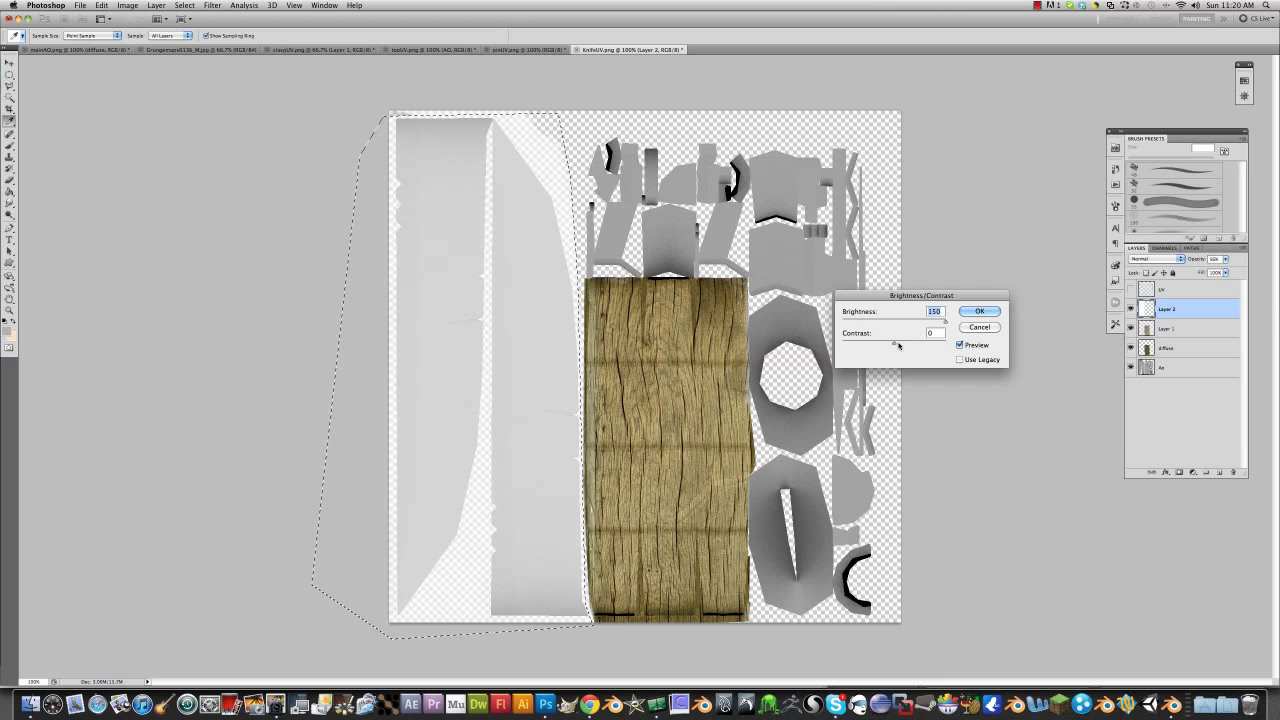
mouse_move(897, 345)
left_mouse_down()
mouse_move(933, 345)
mouse_move(910, 324)
left_mouse_up()
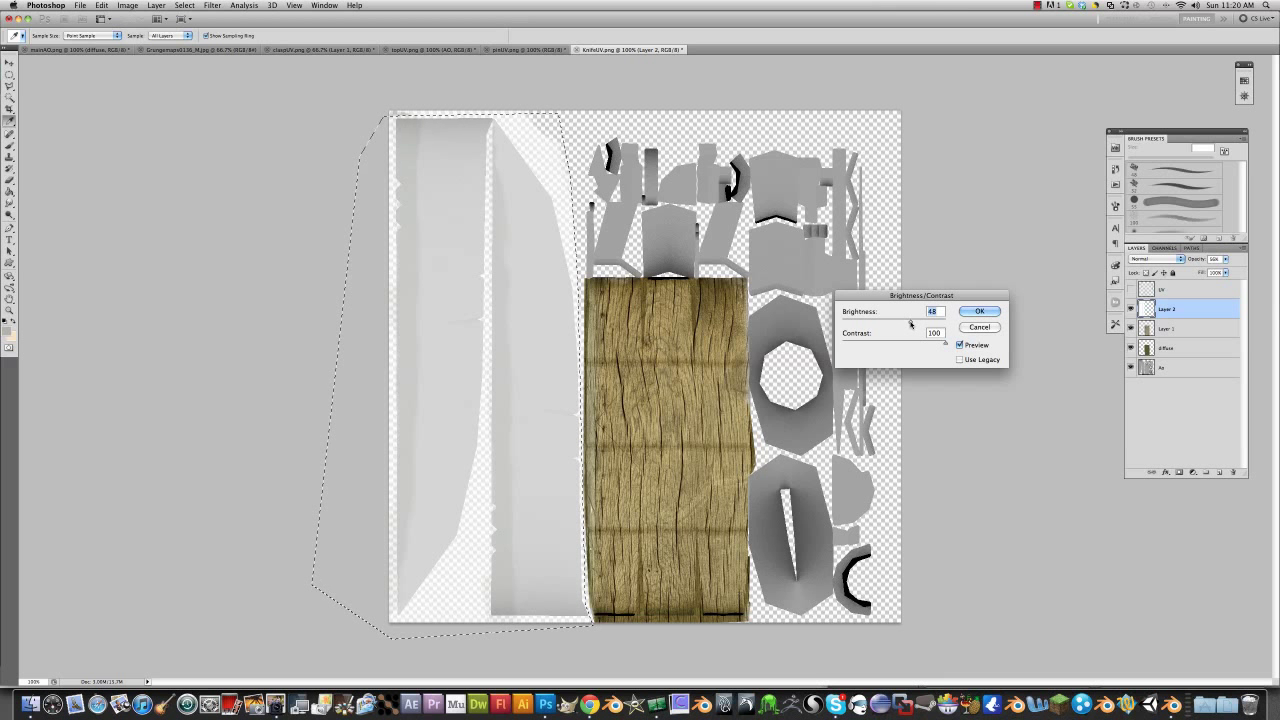
left_click(980, 312)
key("l")
Step: Apply Brightness/Contrast a second time to the blade, lowering its contrast by 50
left_click(138, 6)
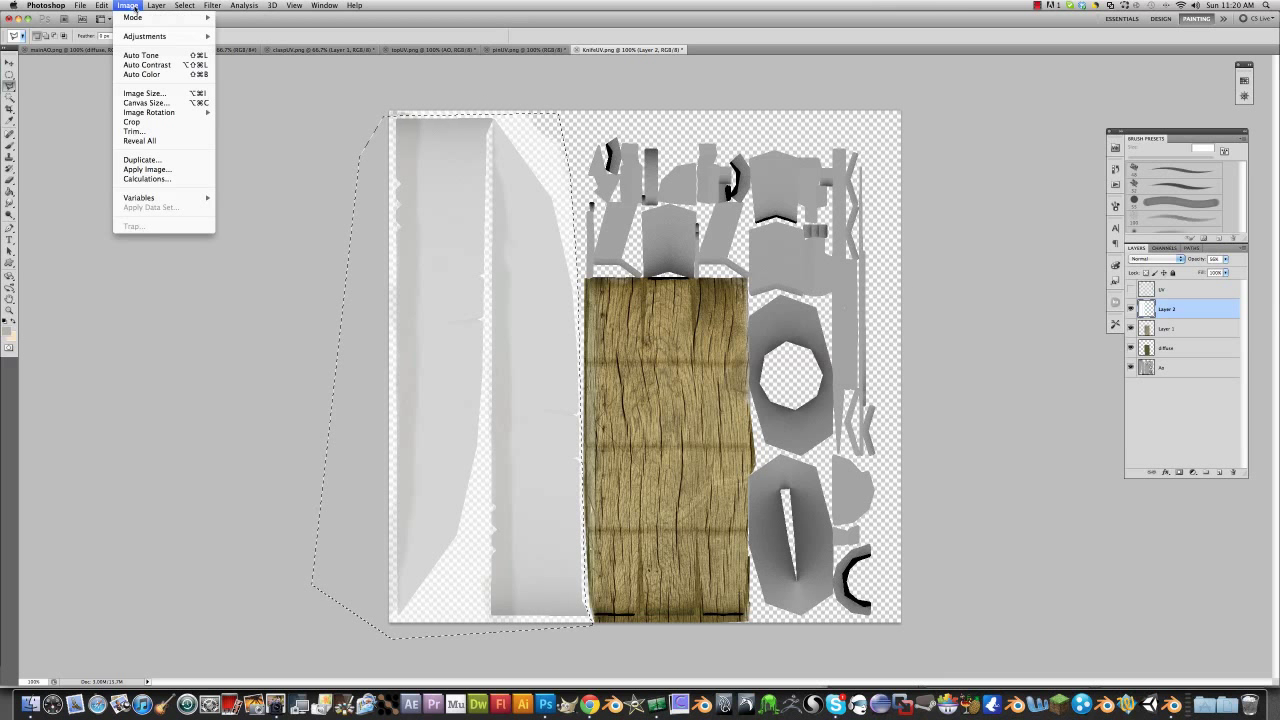
mouse_move(140, 37)
left_click(256, 41)
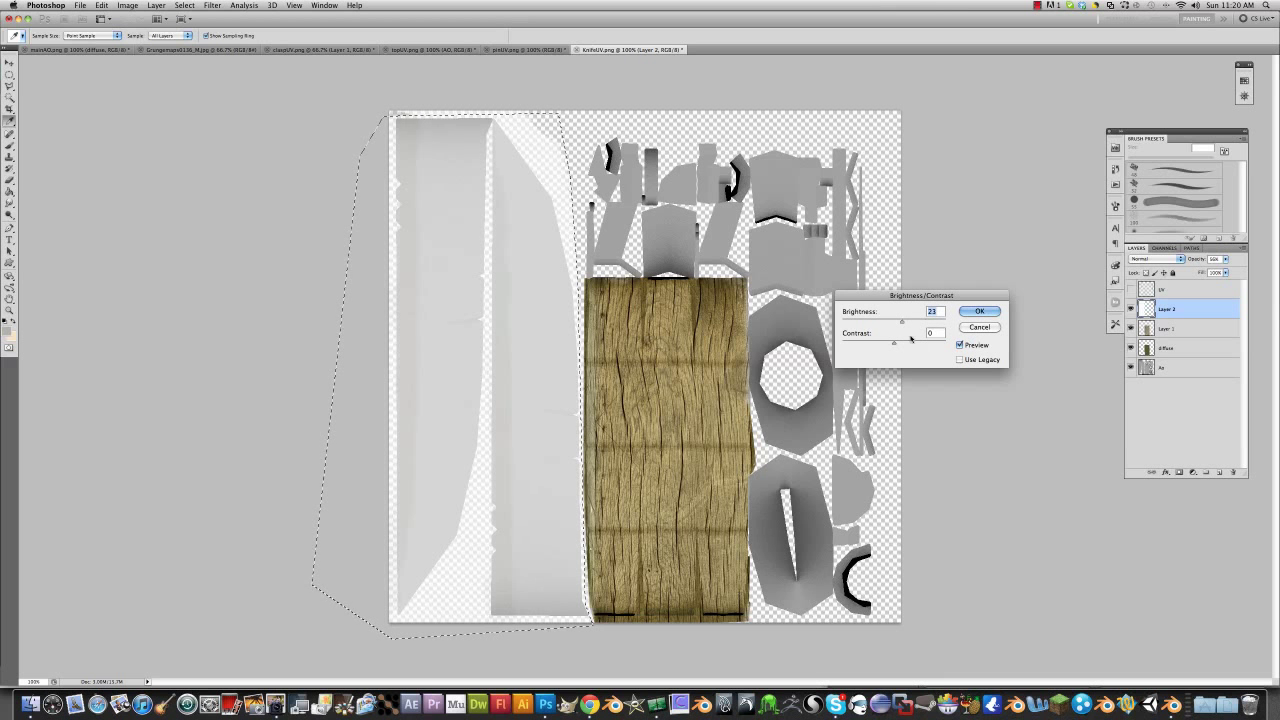
left_click_drag(894, 346, 905, 346)
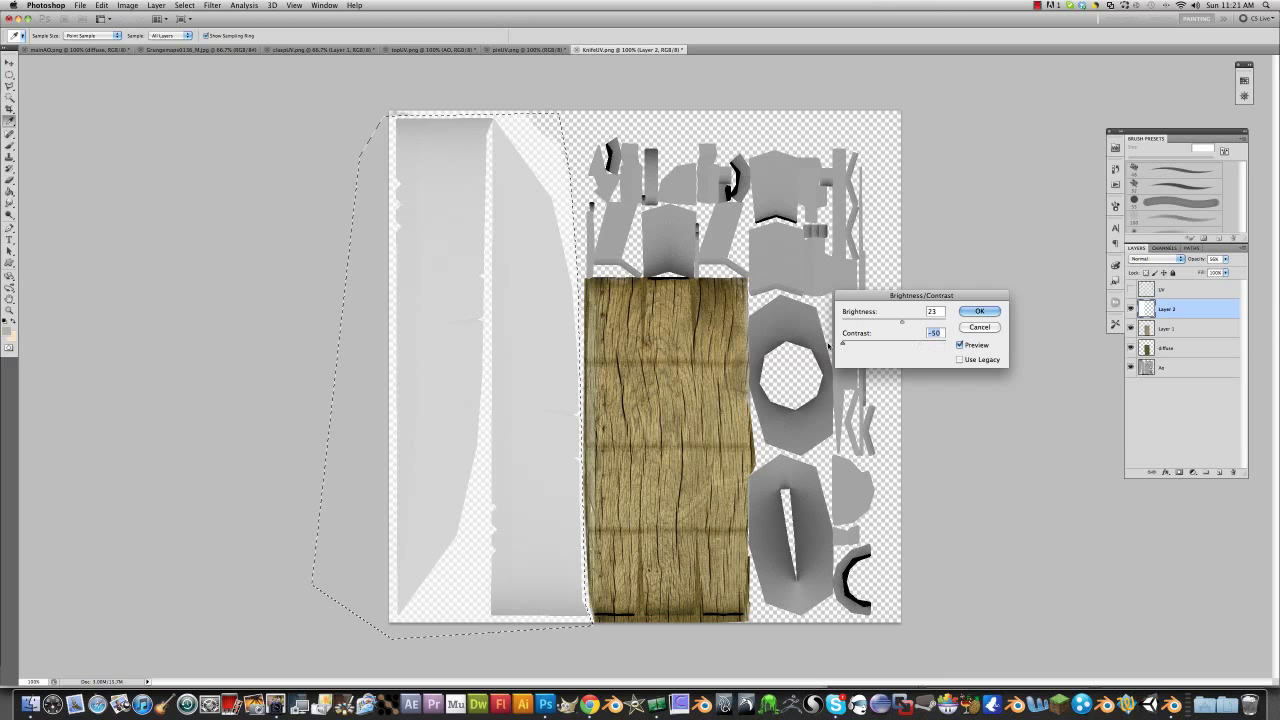
left_click_drag(906, 322, 890, 323)
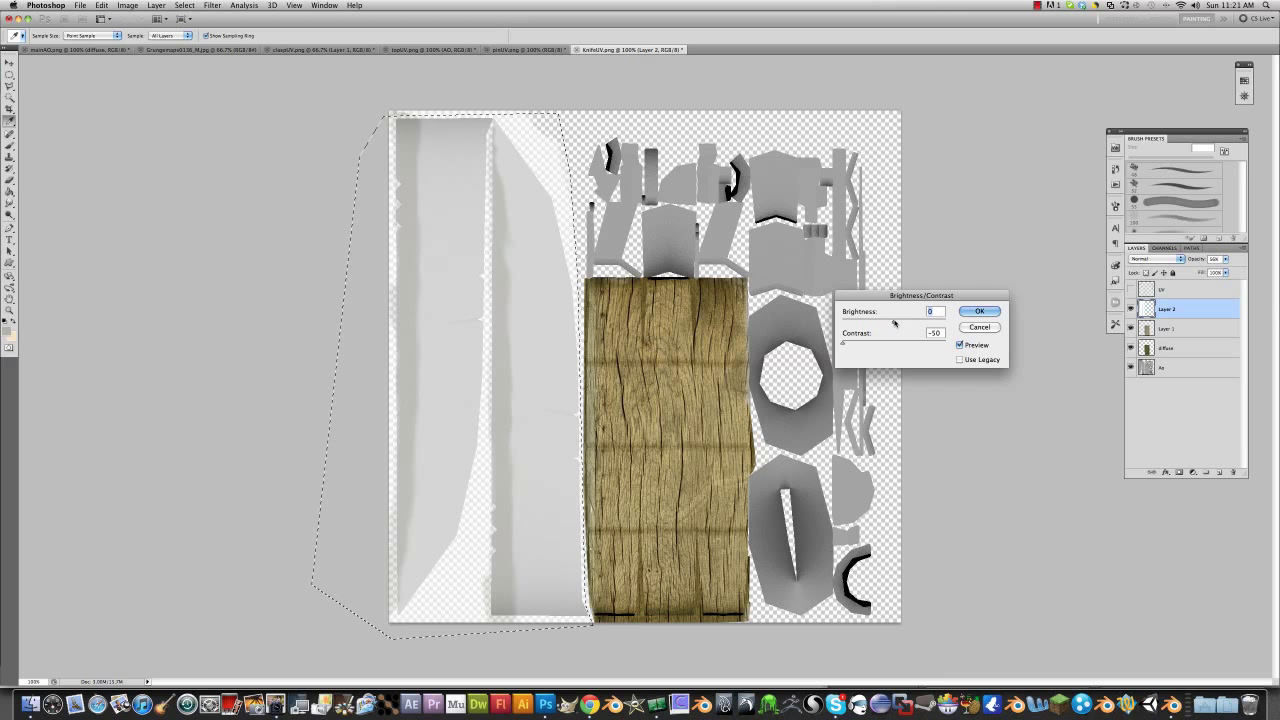
left_click(979, 312)
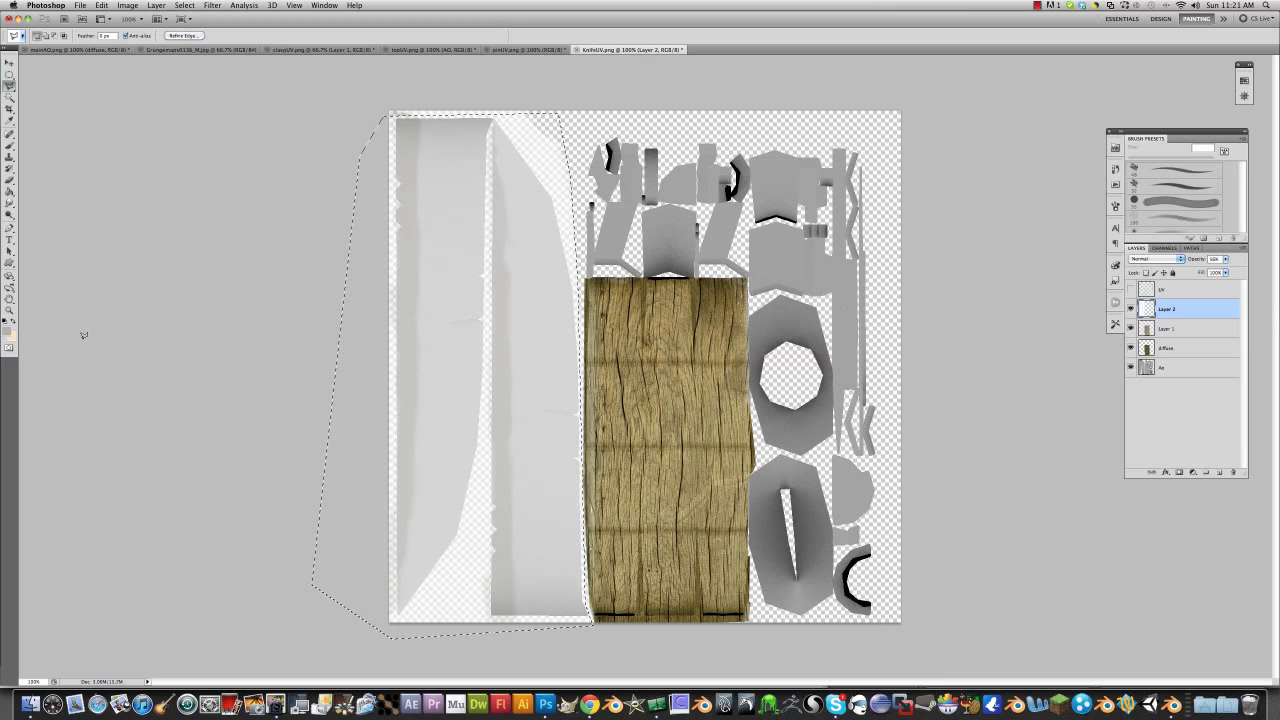
Step: Open and close the foreground colour picker unchanged, then switch to the Brush tool
left_click(11, 335)
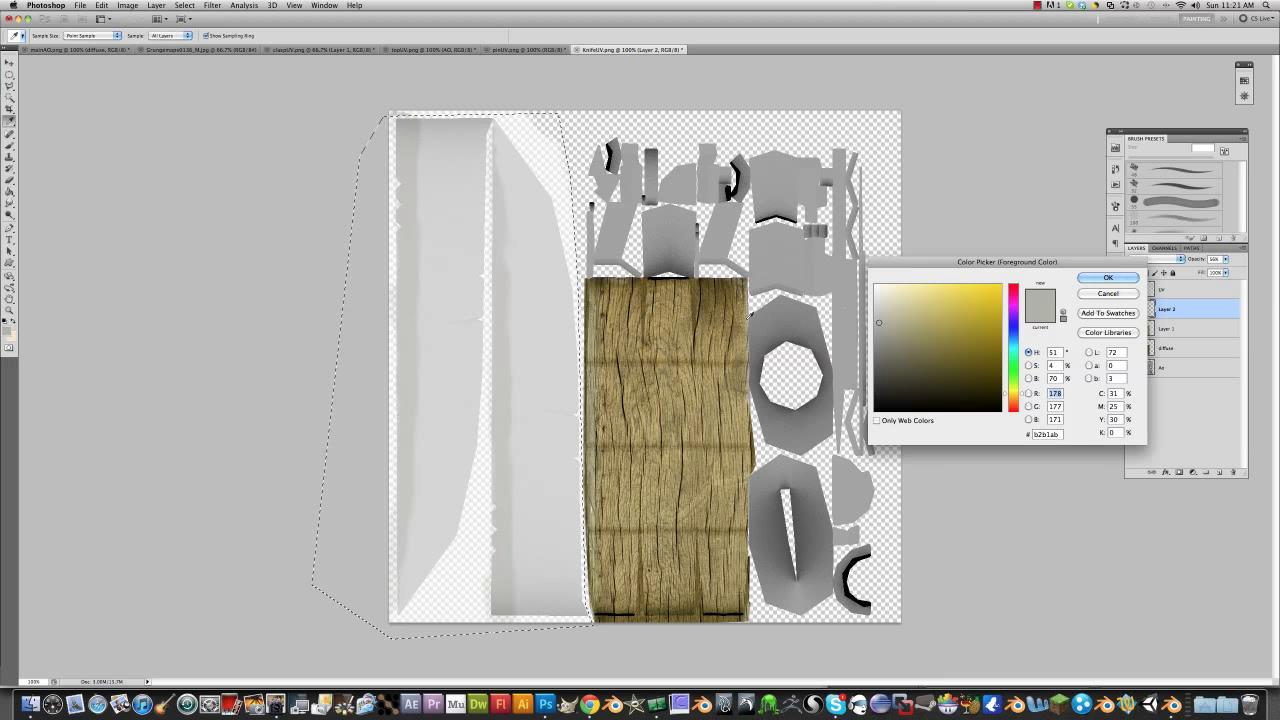
key("Return")
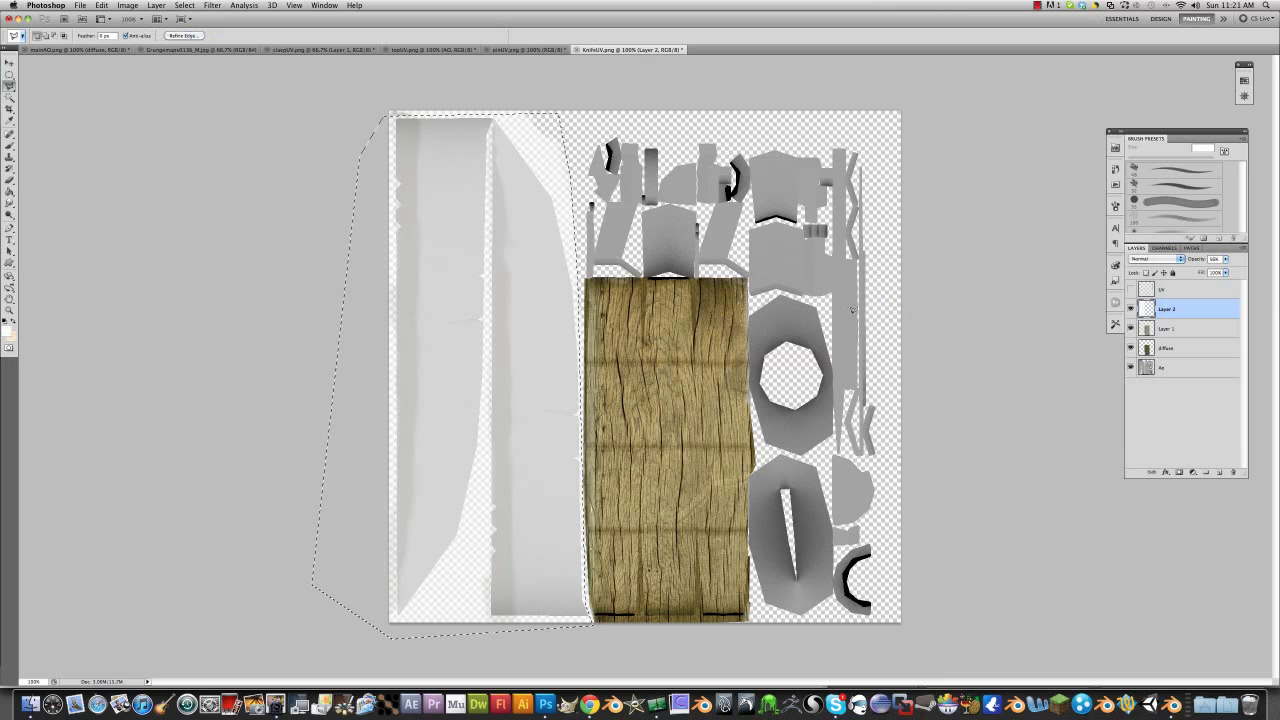
key("b")
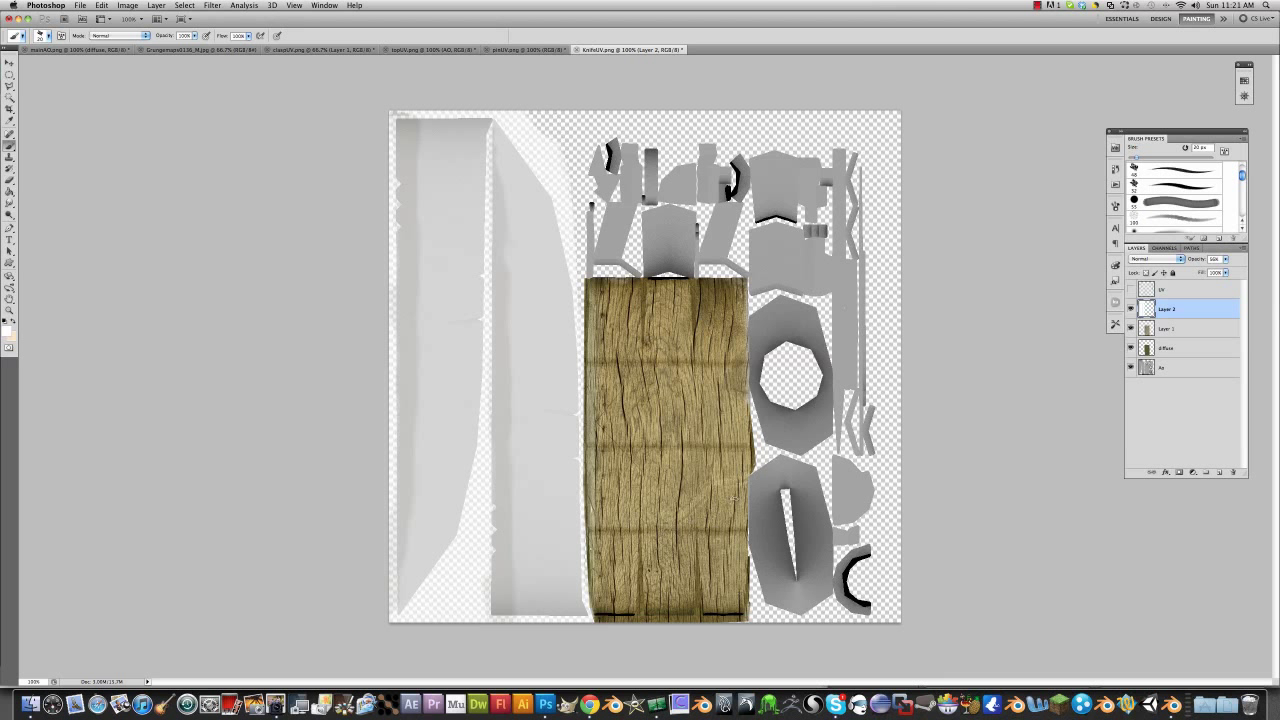
Step: Export the texture via Save for Web as PNG-24 Knife.png, replacing the existing file
left_click(80, 5)
left_click(145, 181)
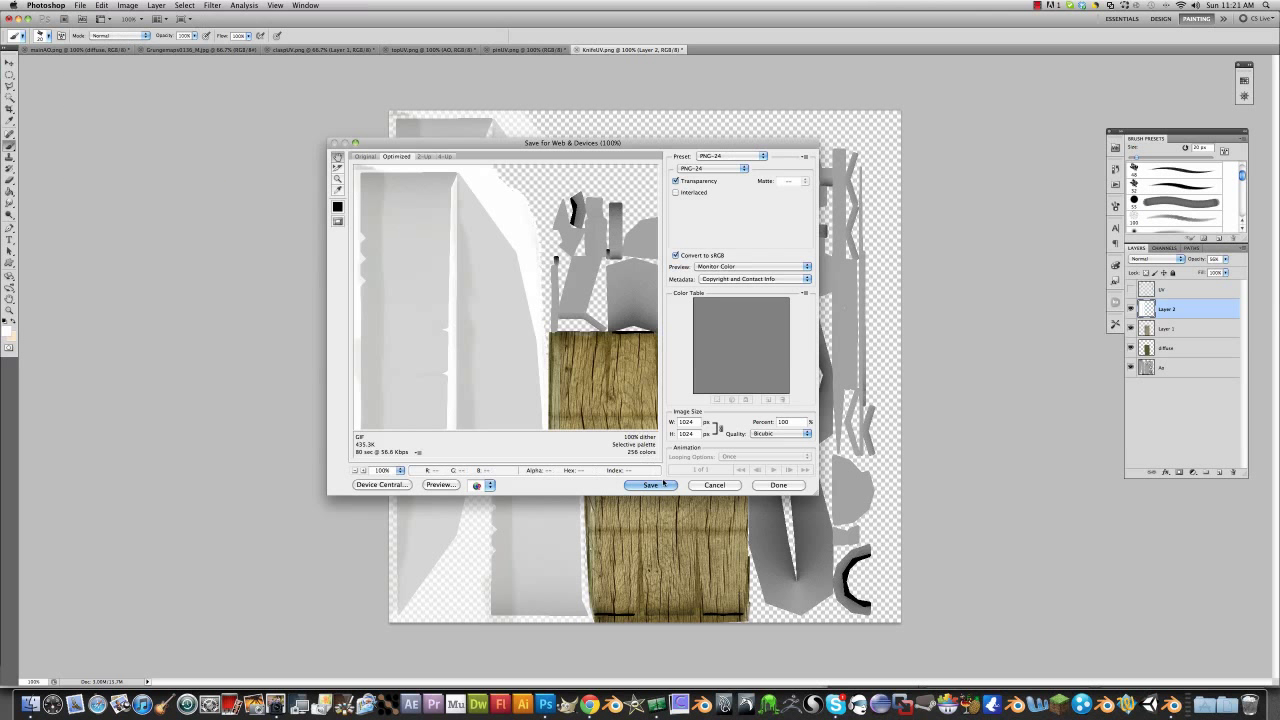
left_click(663, 485)
left_click(497, 199)
key("BackSpace")
key("BackSpace")
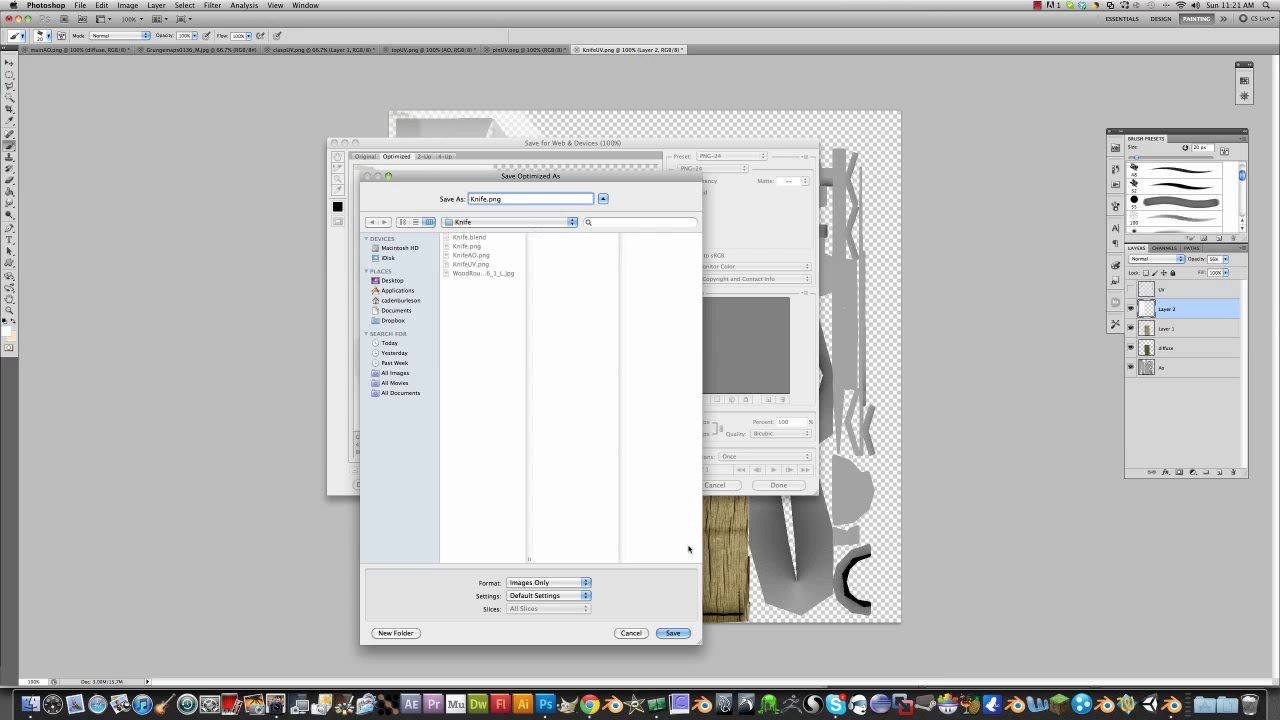
left_click(678, 635)
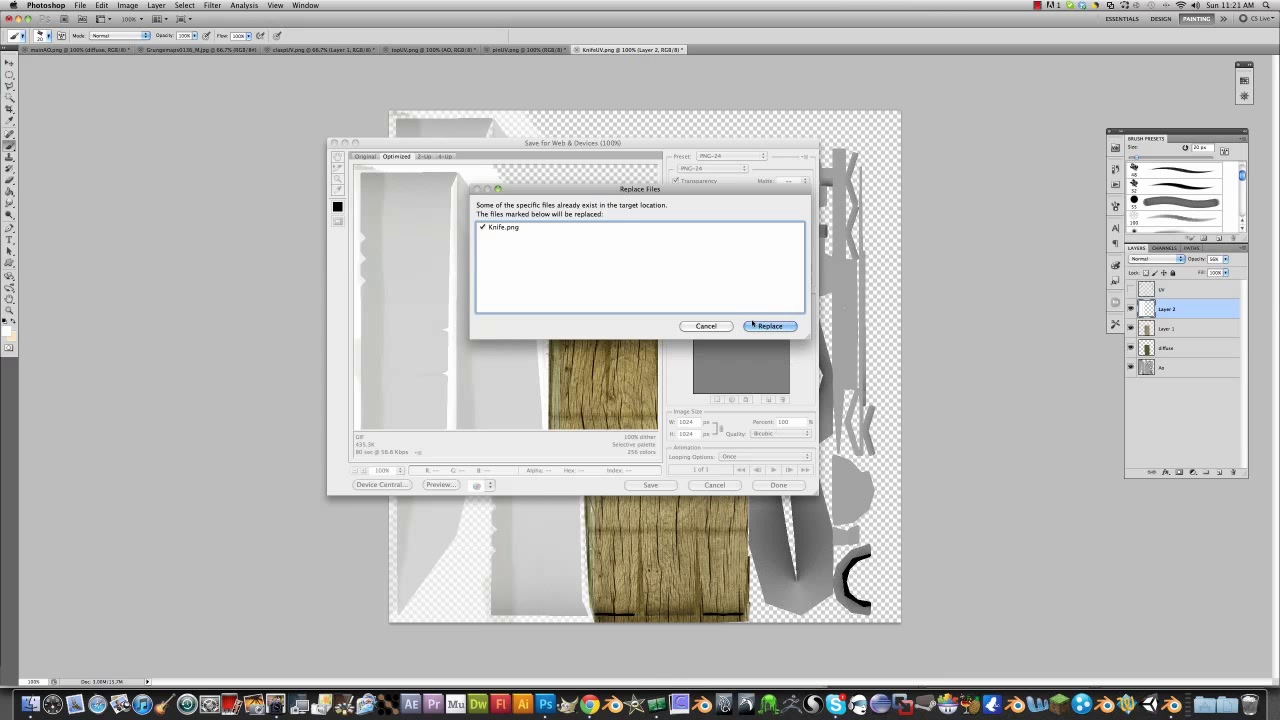
left_click(765, 326)
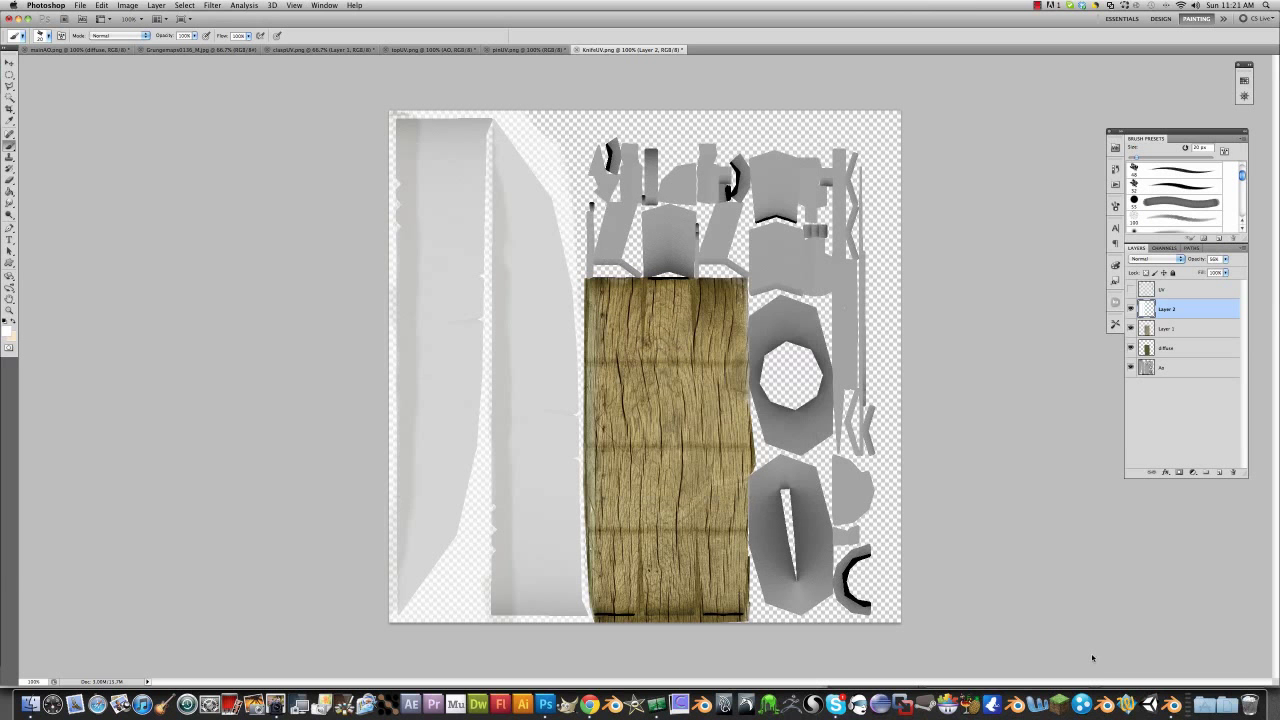
Step: Reload Knife.png in Blender's image editor, orbit to review the paler blade, then return to Photoshop
left_click(1173, 704)
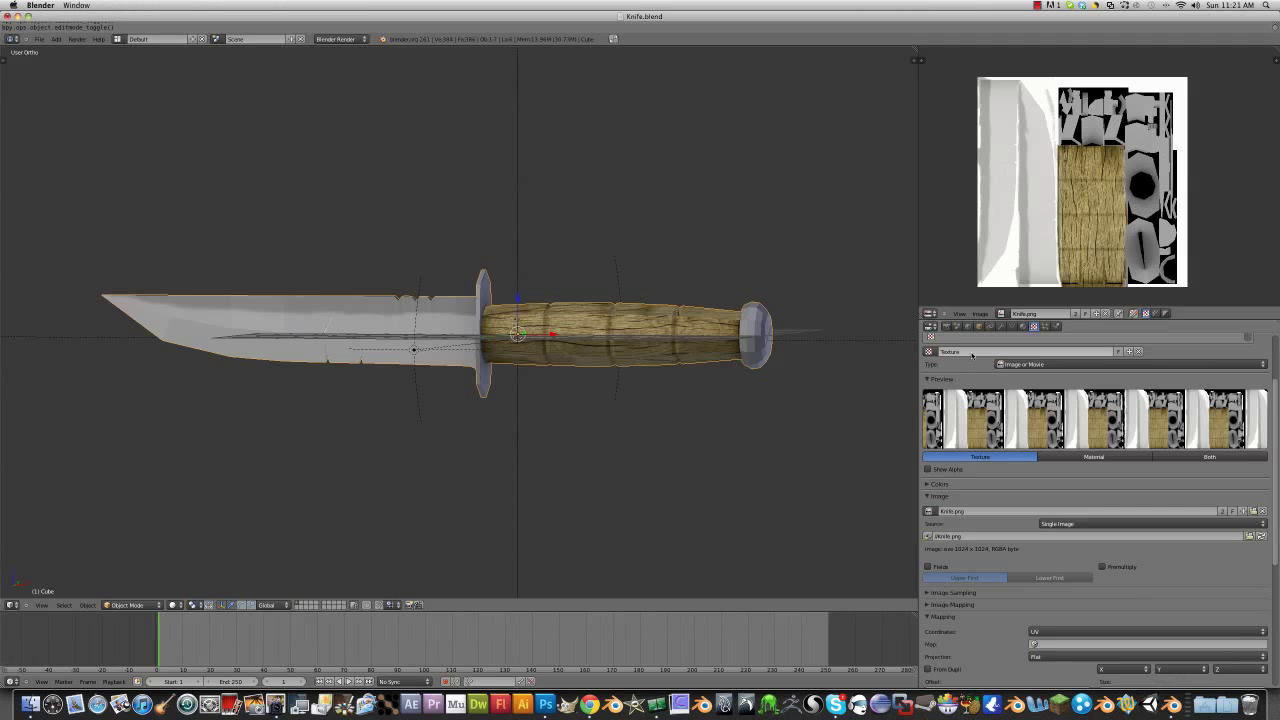
left_click(980, 314)
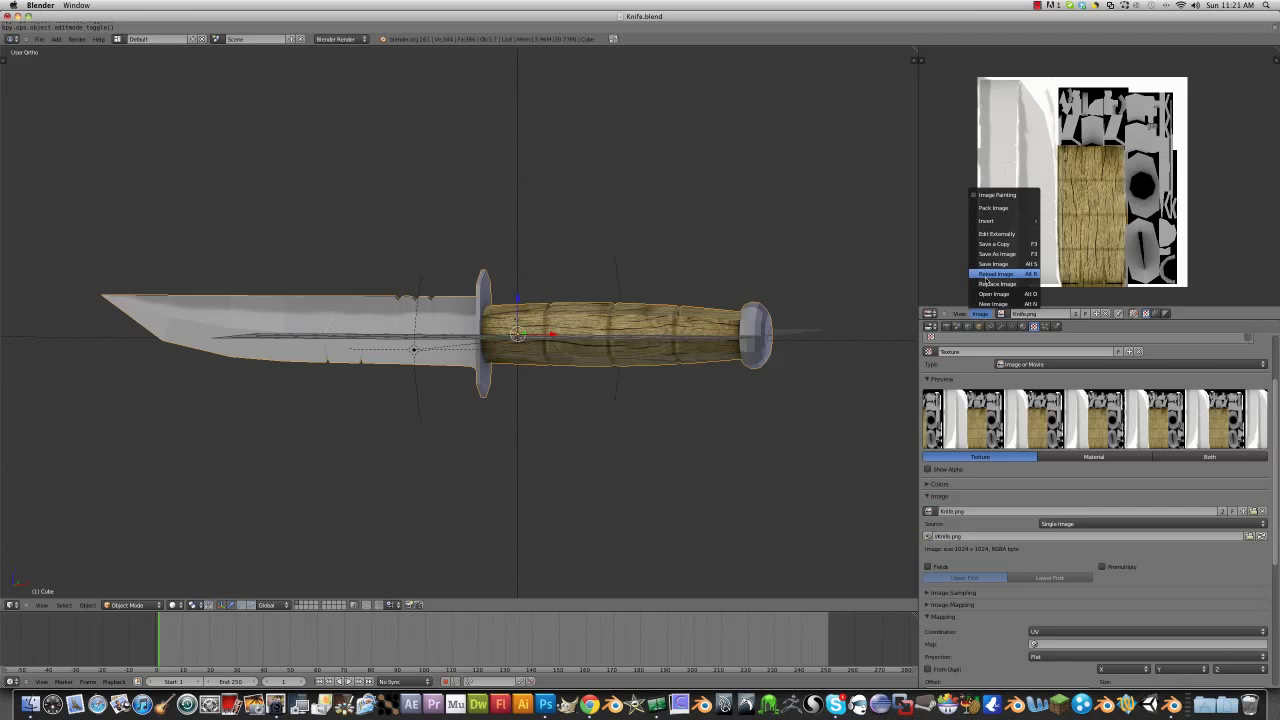
left_click(990, 274)
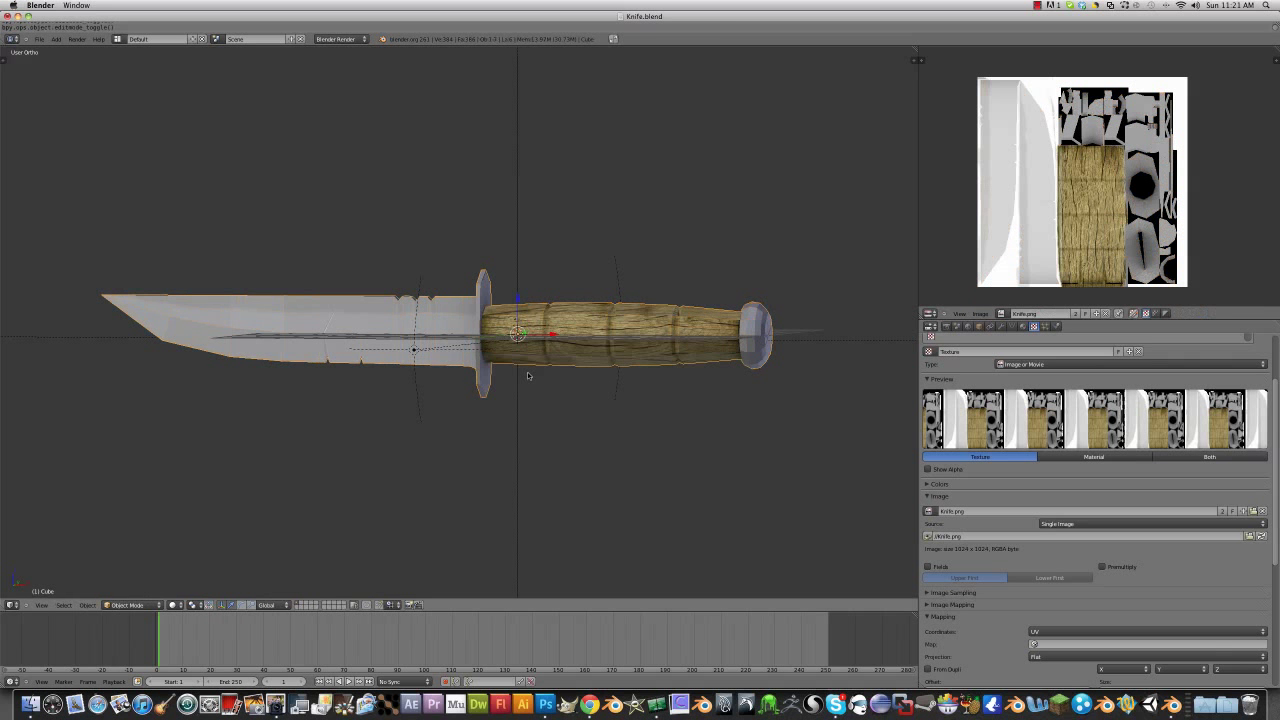
key("Tab")
key("Tab")
middle_click_drag(531, 376, 582, 581)
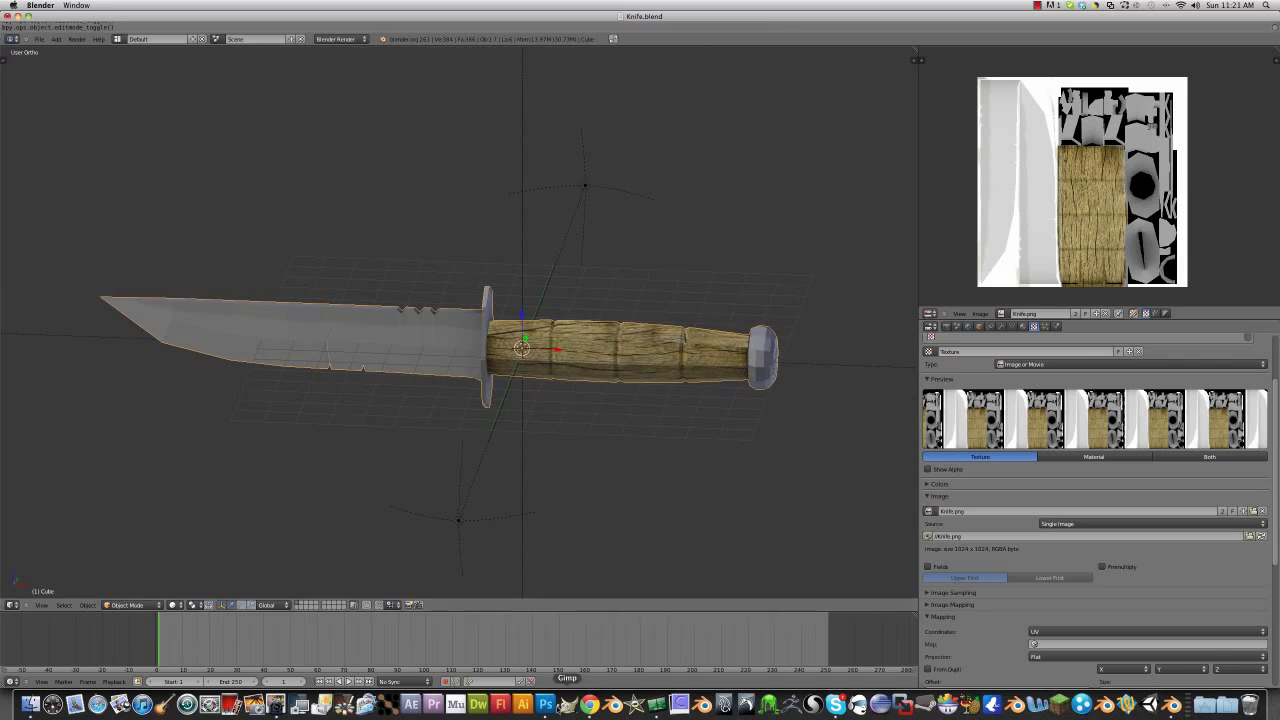
left_click(545, 704)
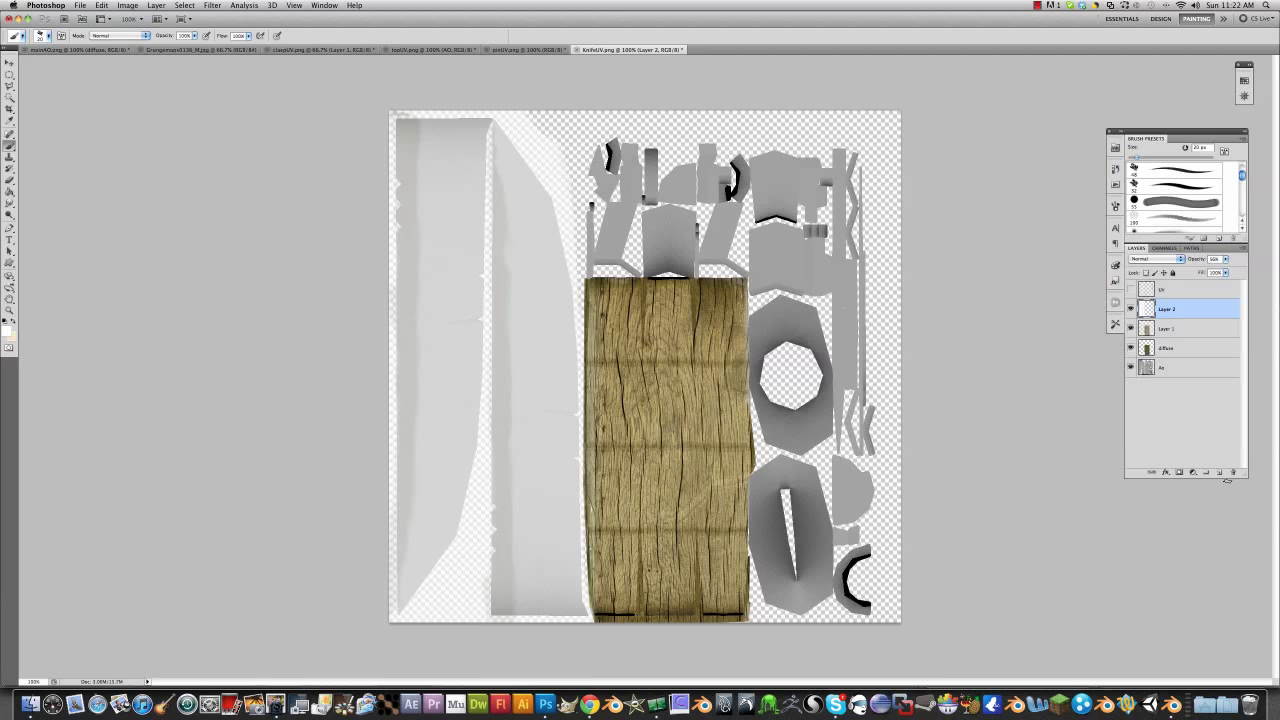
Step: Add a new Layer 3 for highlights, checking Layer 2's opacity before returning to it
left_click(1219, 472)
left_click(1177, 334)
left_click(1192, 312)
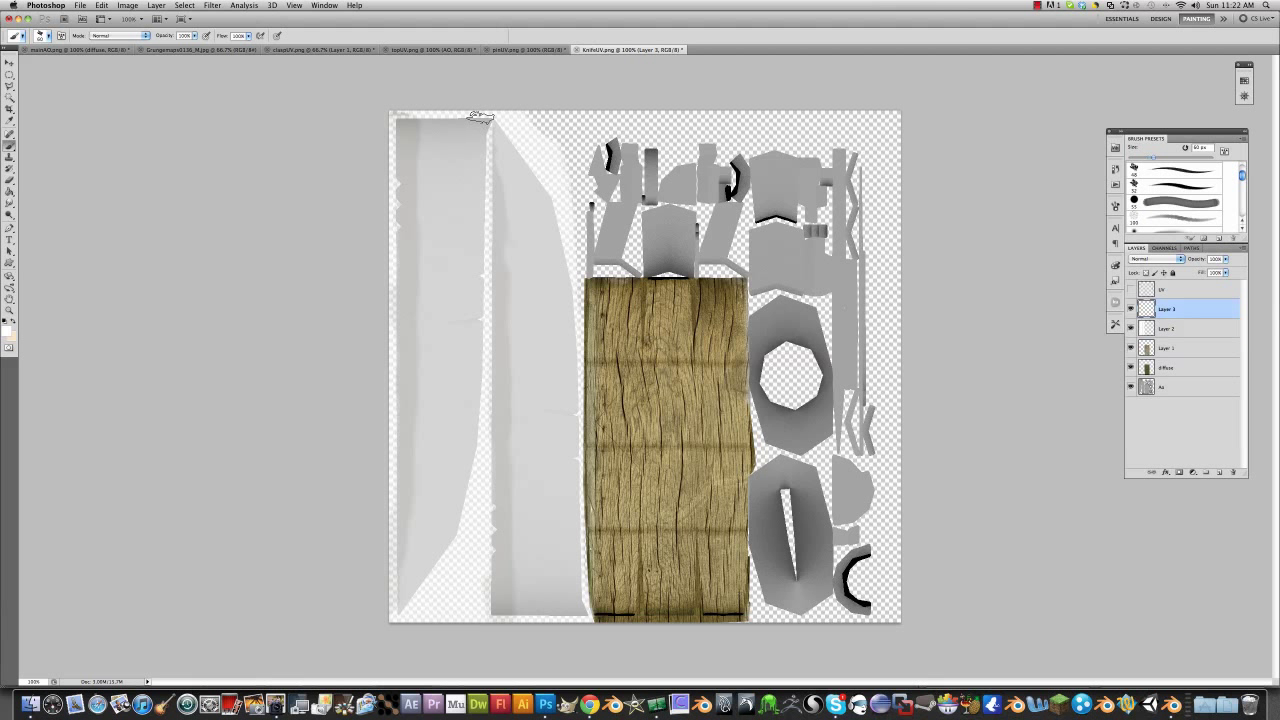
Step: Paint broad white 60 px strokes along the blade strips with the UV wireframe shown
key("bracketright")
key("bracketright")
key("bracketright")
mouse_move(477, 133)
left_mouse_down()
mouse_move(475, 147)
mouse_move(468, 417)
mouse_move(440, 594)
left_mouse_up()
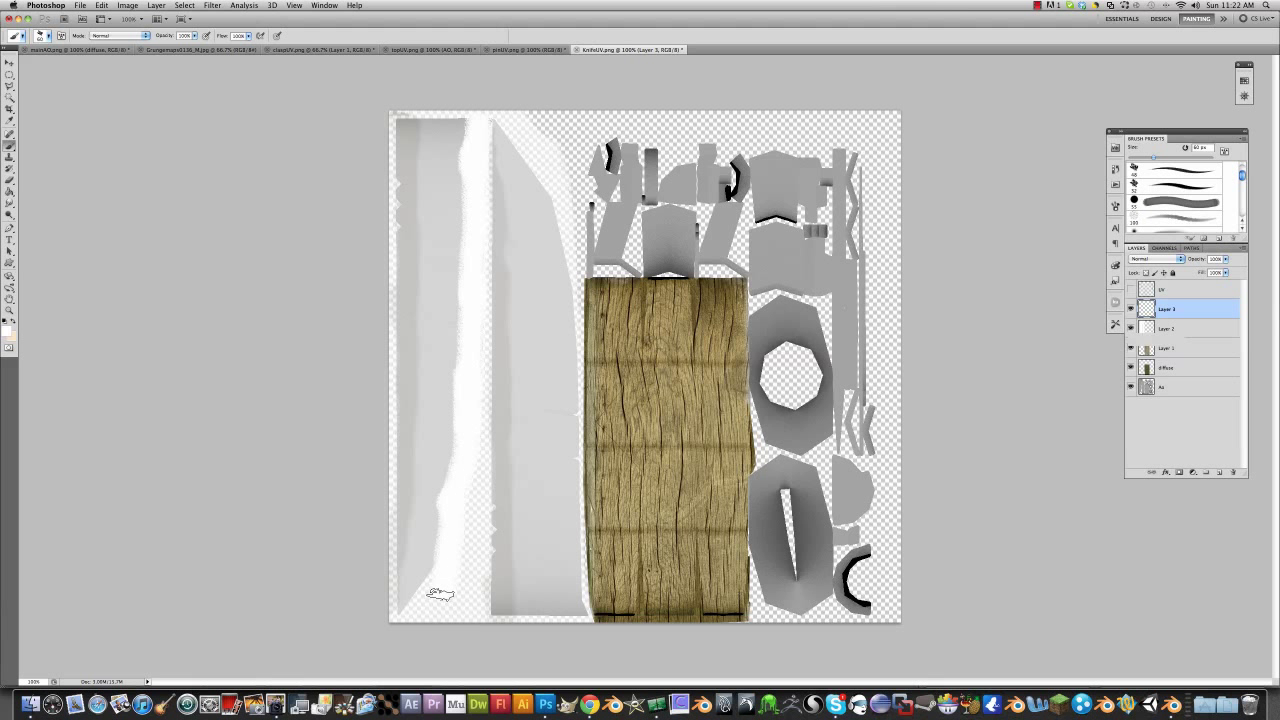
left_click(1131, 290)
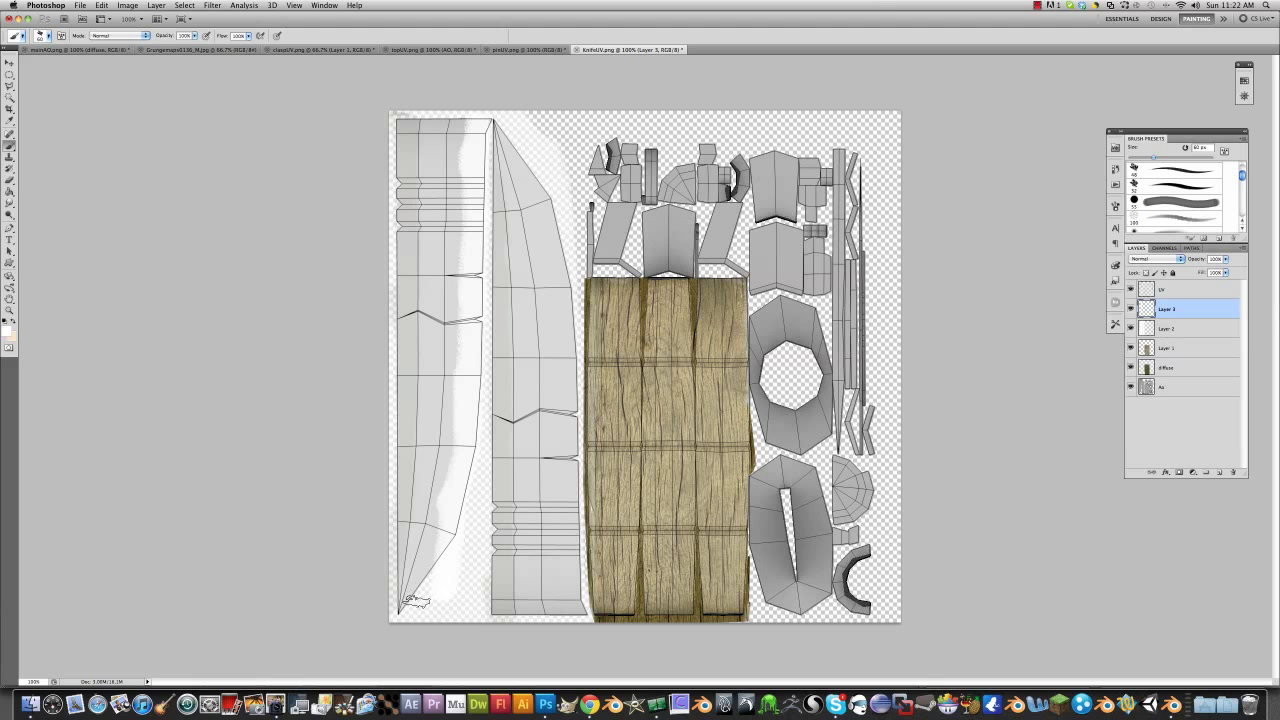
mouse_move(415, 600)
left_mouse_down()
mouse_move(451, 483)
mouse_move(450, 517)
mouse_move(456, 410)
mouse_move(445, 475)
mouse_move(460, 441)
mouse_move(464, 120)
mouse_move(455, 288)
left_mouse_up()
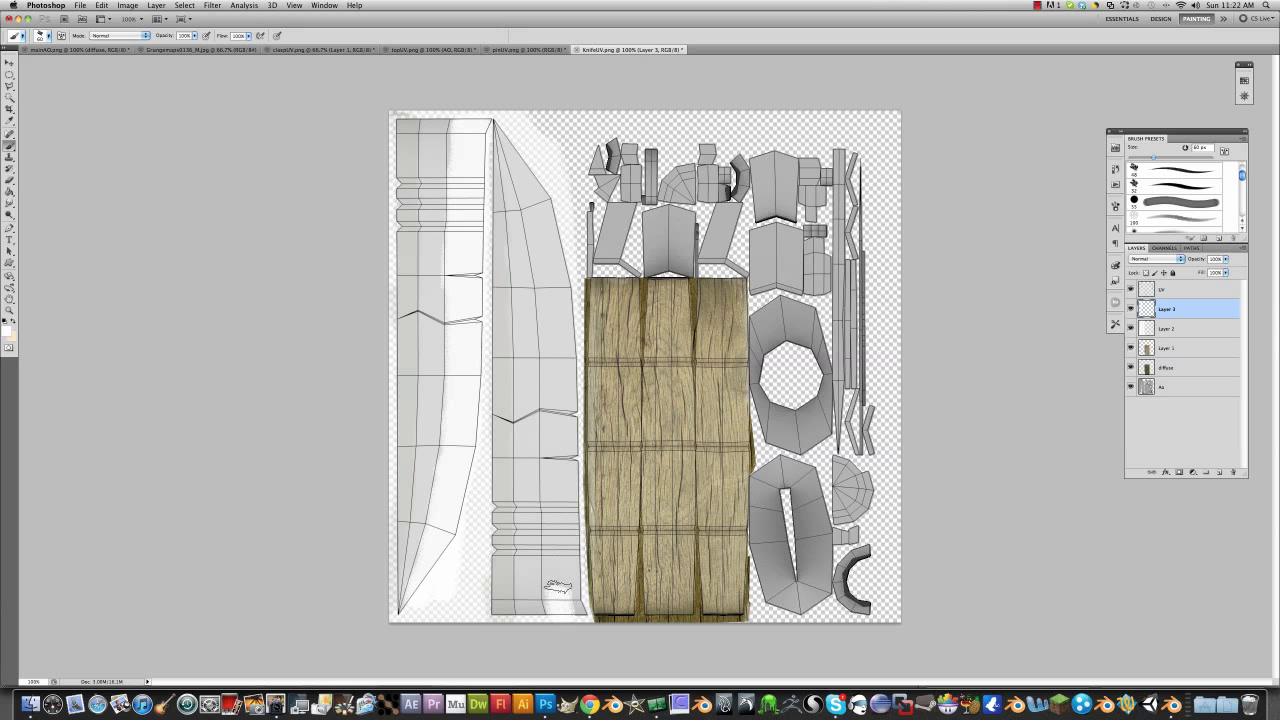
mouse_move(558, 585)
left_mouse_down()
mouse_move(559, 545)
mouse_move(568, 612)
mouse_move(548, 420)
mouse_move(558, 554)
mouse_move(553, 531)
mouse_move(556, 385)
mouse_move(549, 422)
mouse_move(545, 412)
mouse_move(548, 263)
mouse_move(508, 121)
mouse_move(536, 180)
mouse_move(537, 155)
mouse_move(563, 336)
mouse_move(554, 261)
mouse_move(563, 287)
mouse_move(556, 614)
mouse_move(575, 612)
mouse_move(551, 543)
mouse_move(557, 450)
mouse_move(551, 505)
left_mouse_up()
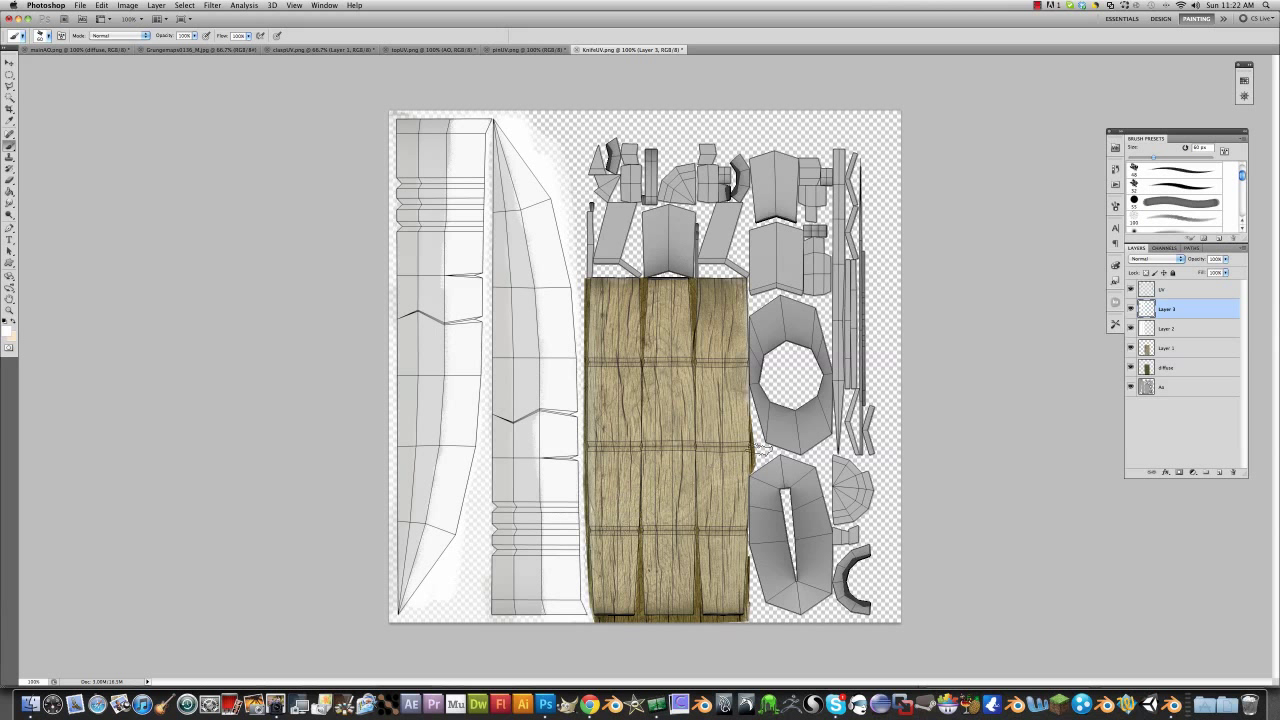
Step: Hide the UV wireframe and fade Layer 3 to about 66% opacity
left_click(1131, 289)
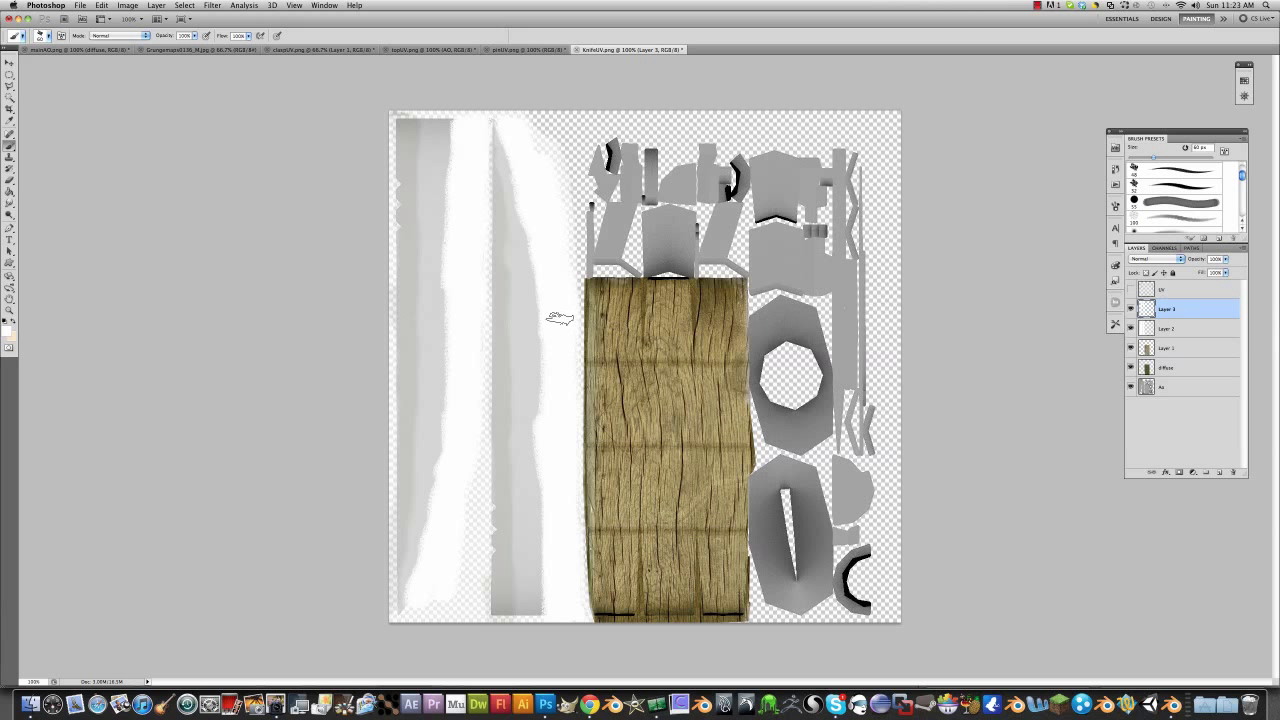
left_click(1223, 260)
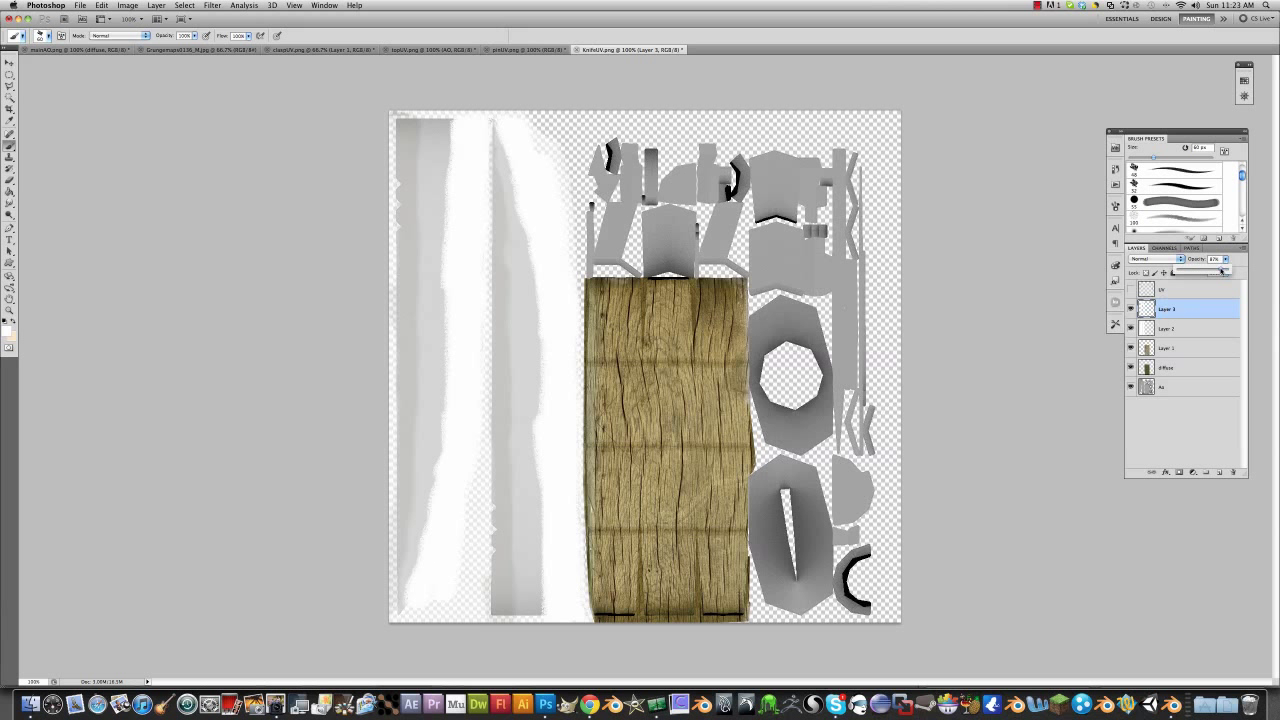
left_click_drag(1221, 271, 1211, 271)
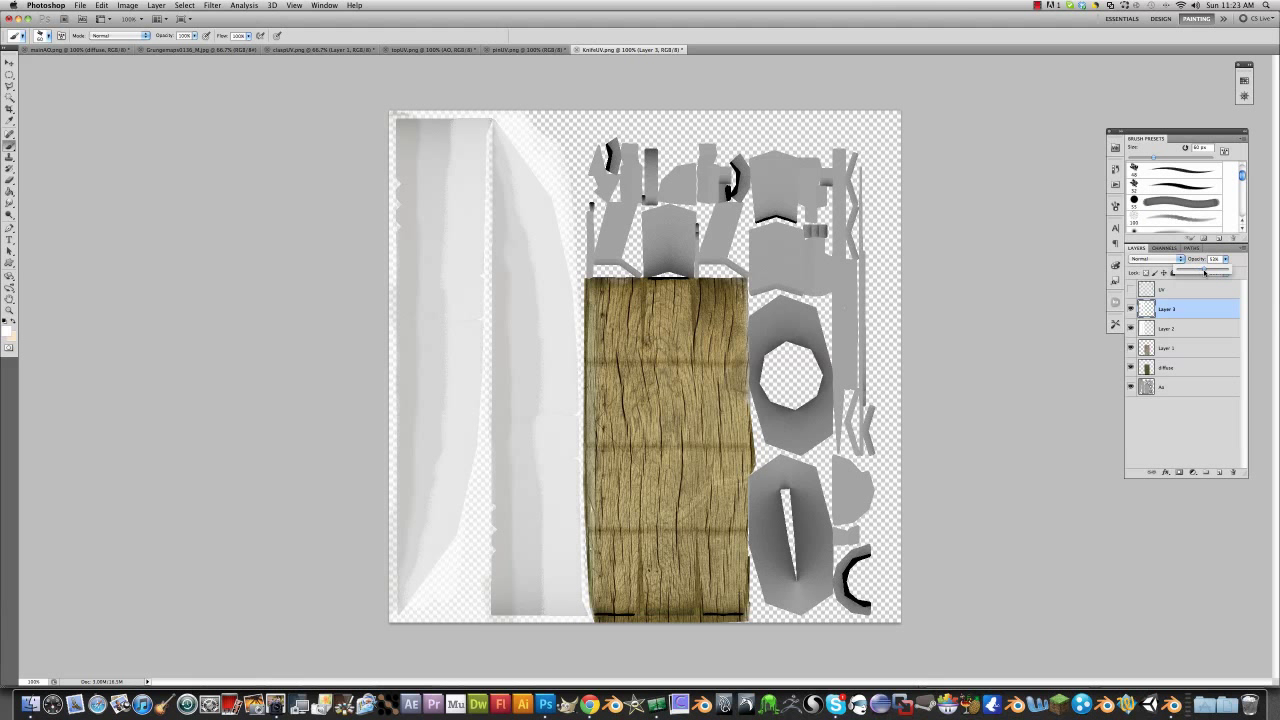
Step: Add a new Layer 4 placed below the UV layer
left_click(1196, 291)
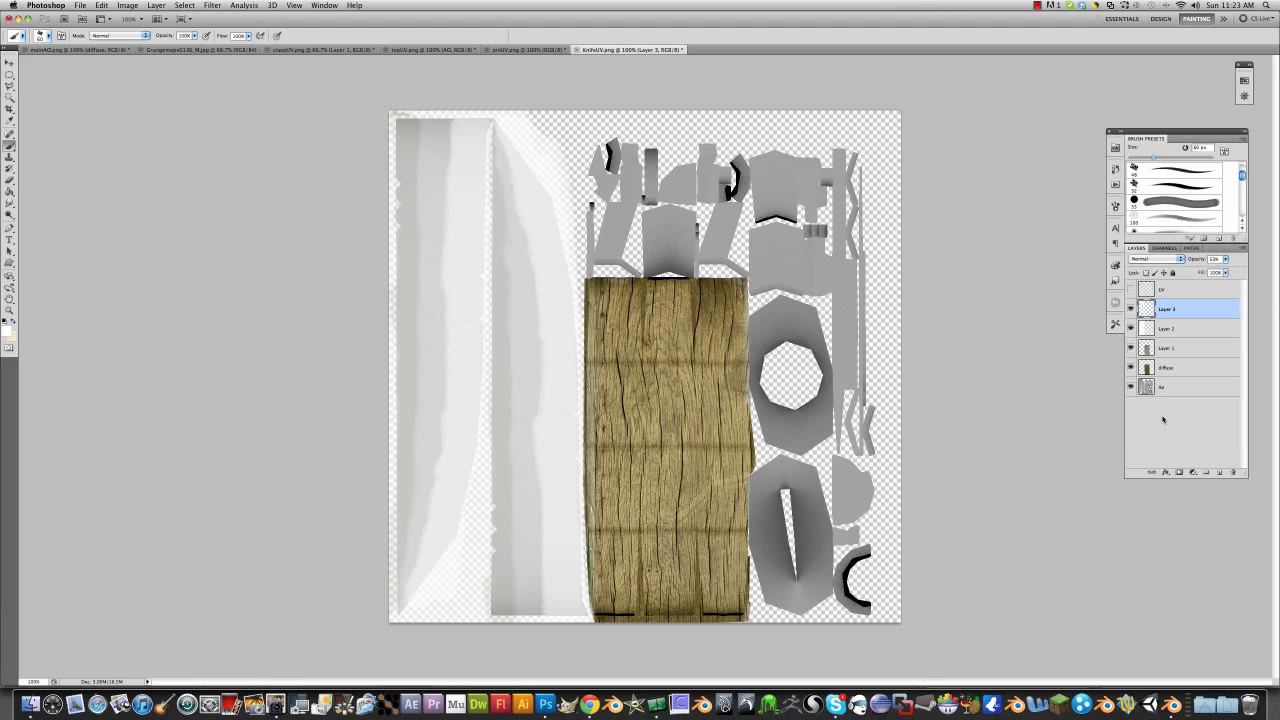
left_click(1219, 472)
left_click_drag(1167, 290, 1167, 318)
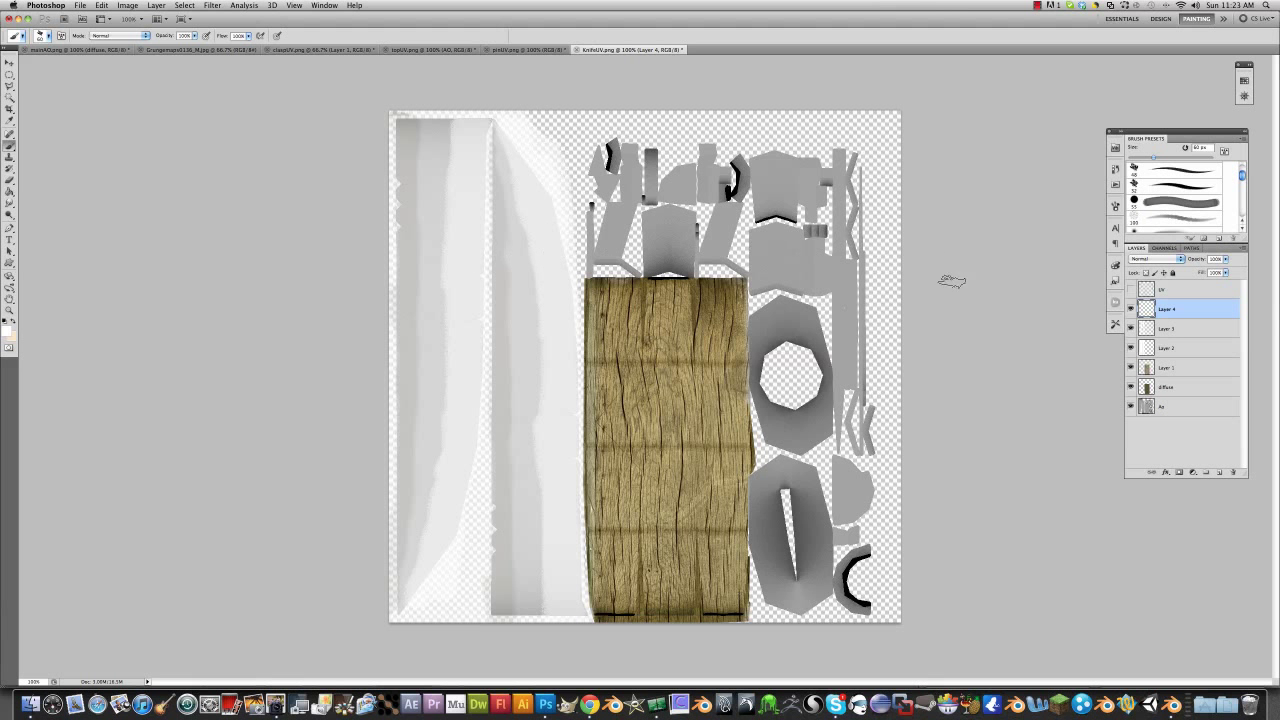
Step: Paint the blade side white with a large brush and lower Layer 4 to about 40% opacity
key("bracketright")
key("bracketright")
key("bracketright")
key("bracketright")
key("bracketright")
key("bracketright")
key("bracketright")
key("bracketright")
key("bracketright")
key("bracketright")
key("bracketright")
key("bracketright")
key("bracketright")
key("bracketright")
key("bracketleft")
key("bracketleft")
mouse_move(443, 135)
left_mouse_down()
mouse_move(465, 230)
mouse_move(449, 580)
mouse_move(453, 567)
left_mouse_up()
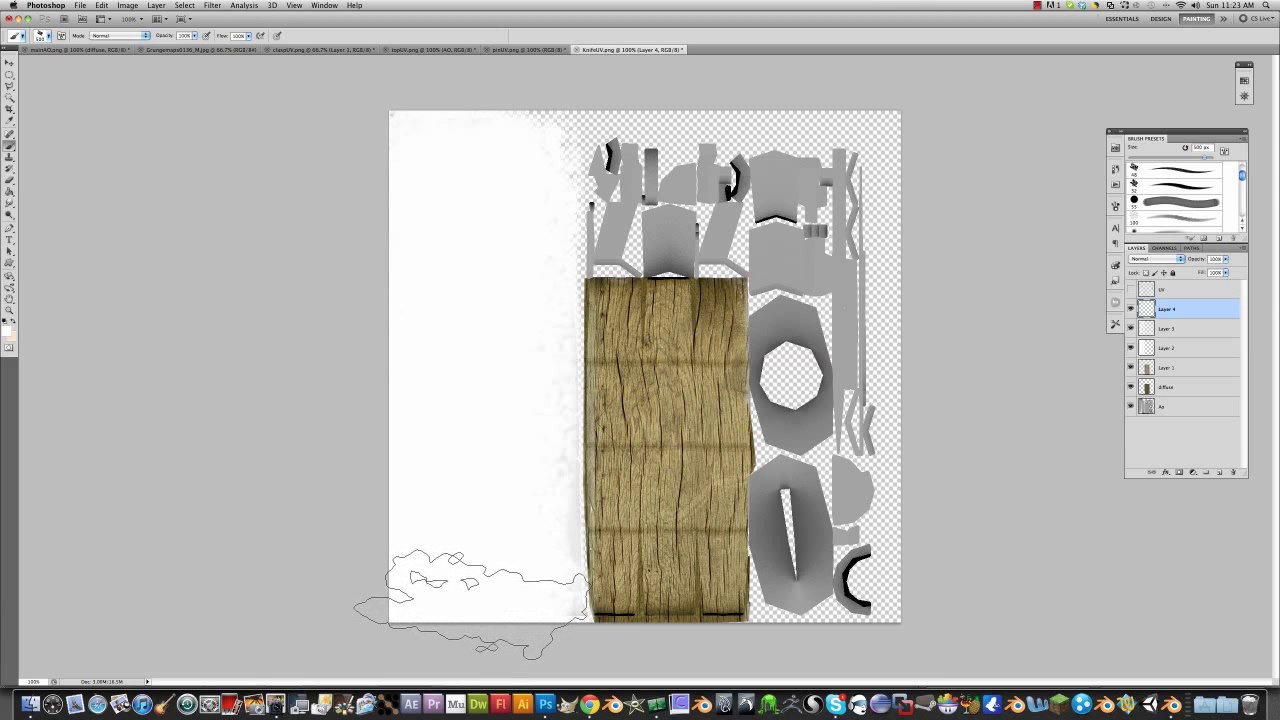
key("bracketleft")
key("bracketleft")
key("bracketleft")
key("bracketleft")
key("bracketleft")
key("bracketleft")
key("bracketleft")
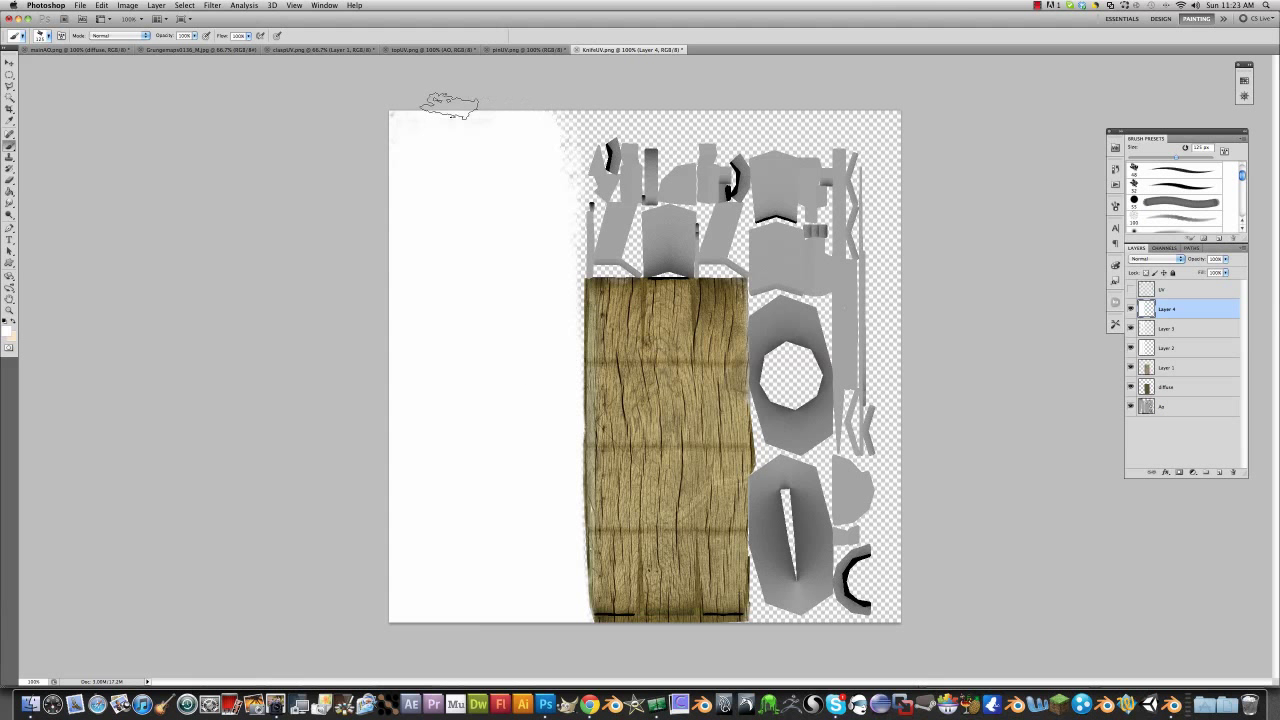
left_click(1225, 259)
left_click_drag(1225, 270, 1207, 271)
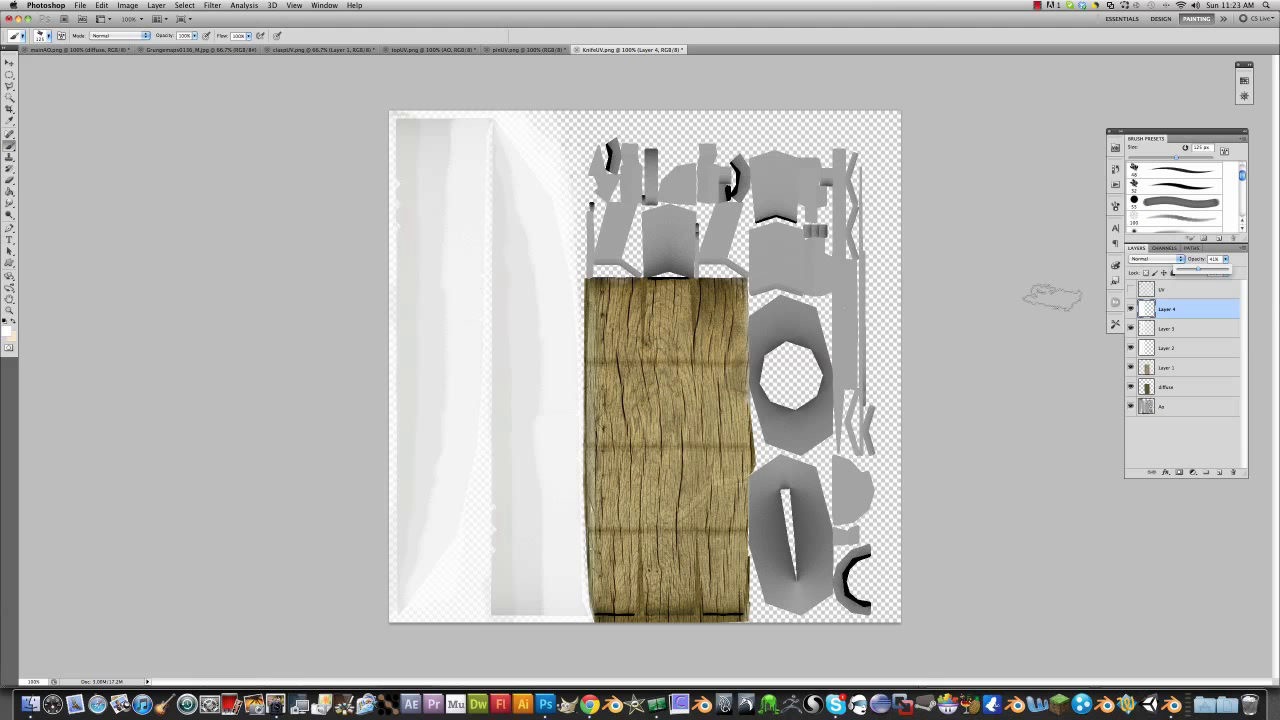
Step: Confirm Layer 4's reduced opacity and switch to the Smudge tool
left_click(1168, 324)
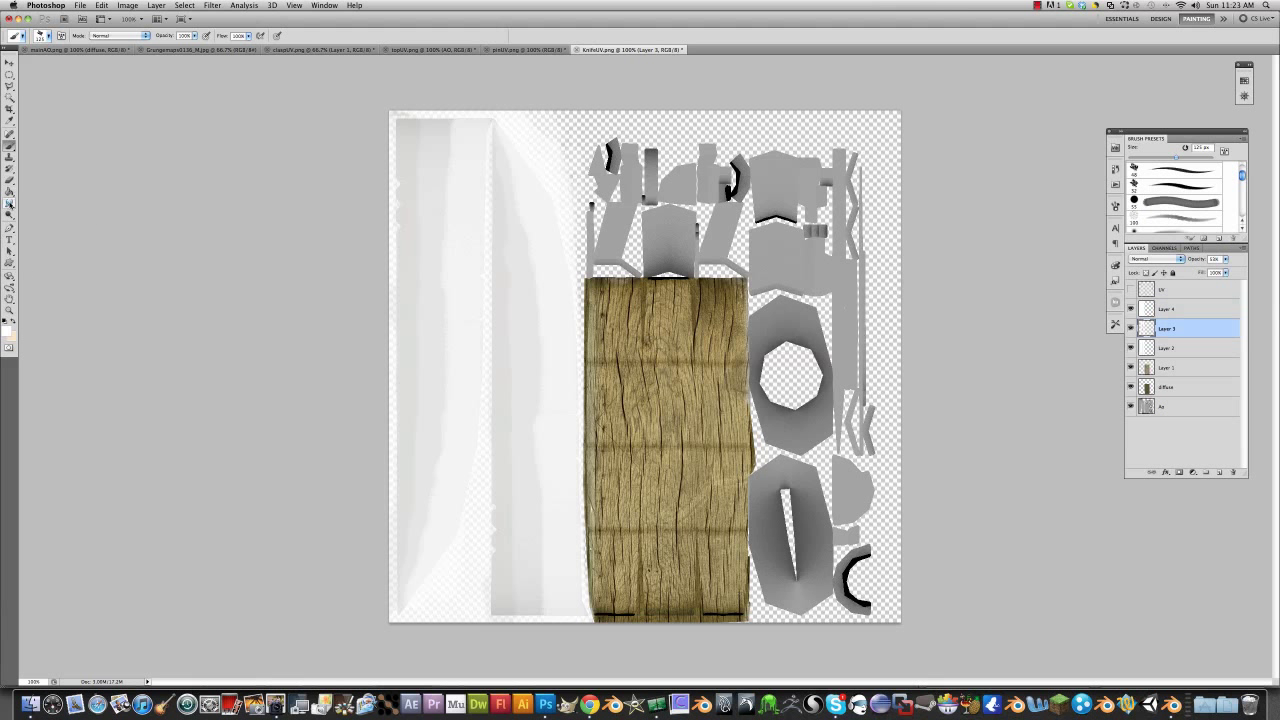
left_click_drag(10, 203, 40, 226)
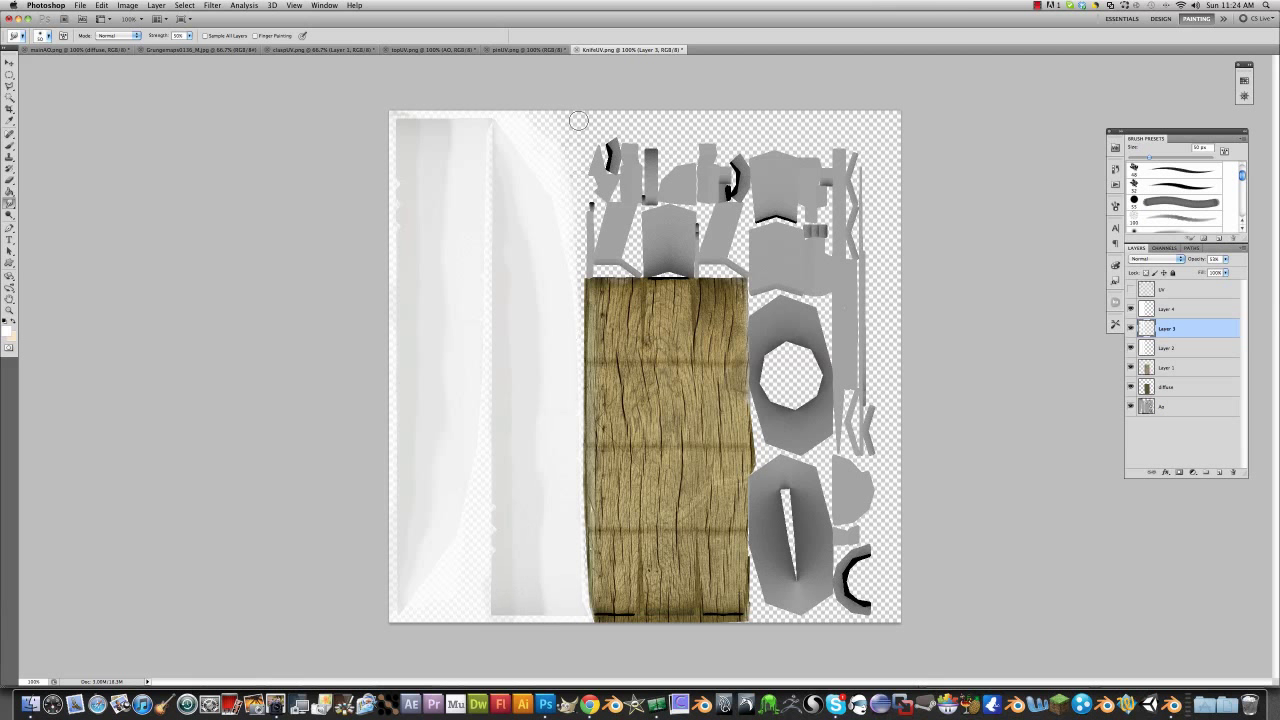
Step: Re-export the texture via Save for Web as PNG-24 Knife.png, overwriting the old file, and return to Blender
left_click(82, 5)
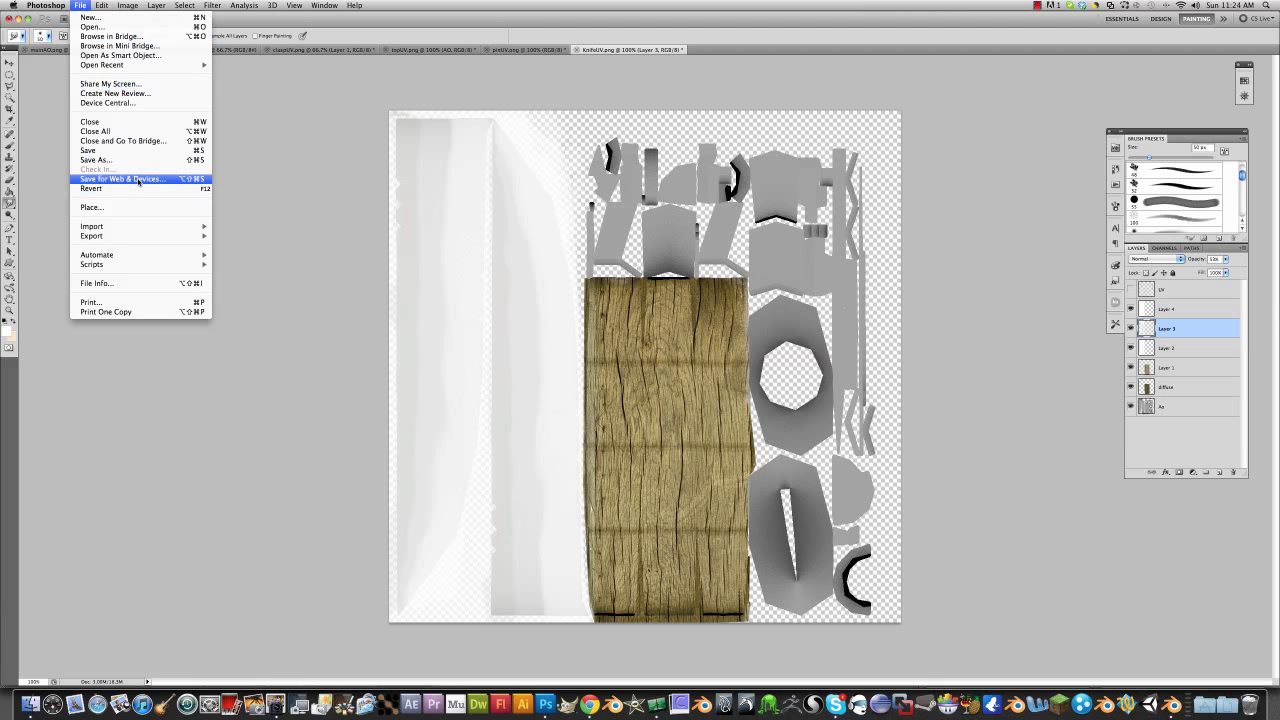
left_click(138, 179)
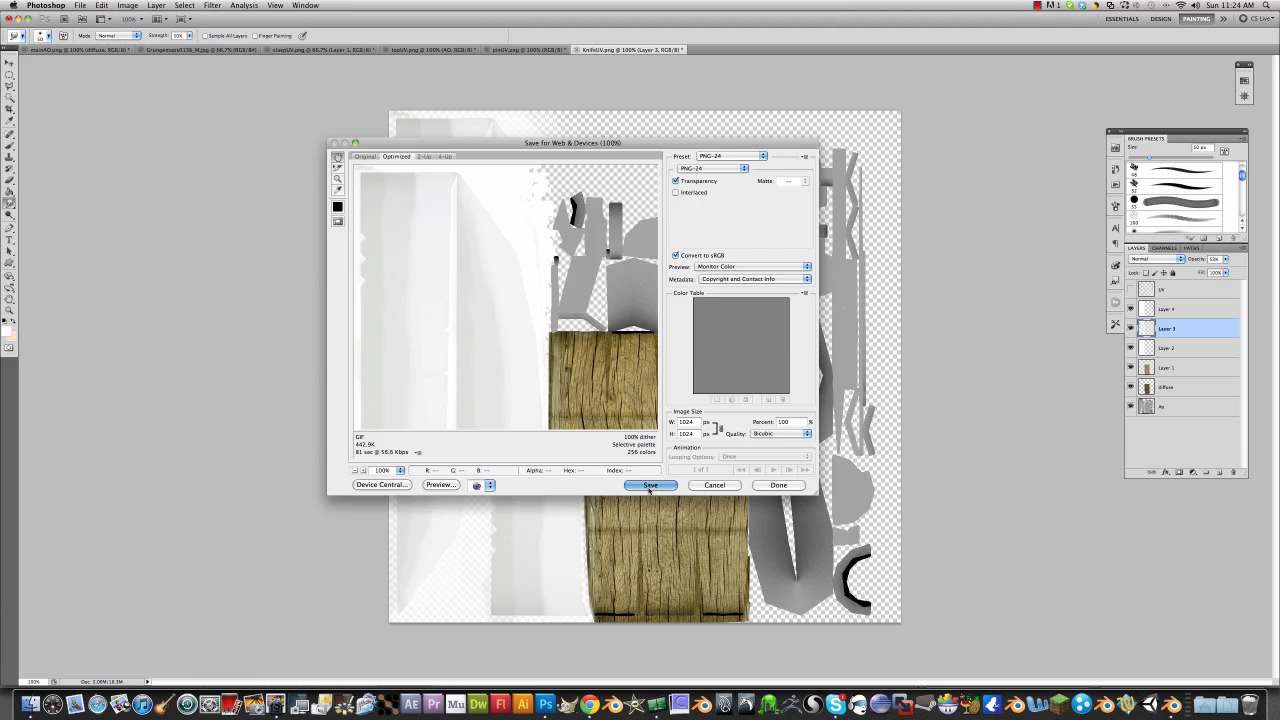
left_click(649, 485)
left_click(496, 199)
key("BackSpace")
key("BackSpace")
left_click(671, 634)
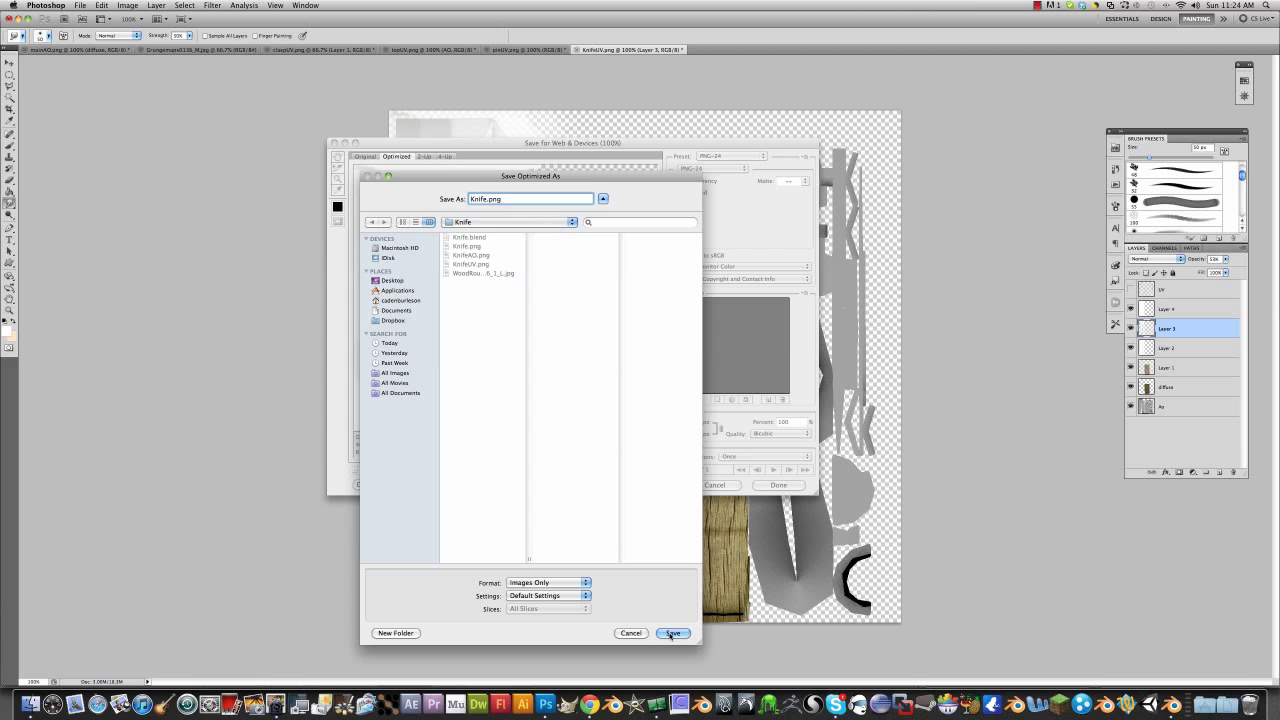
left_click(770, 326)
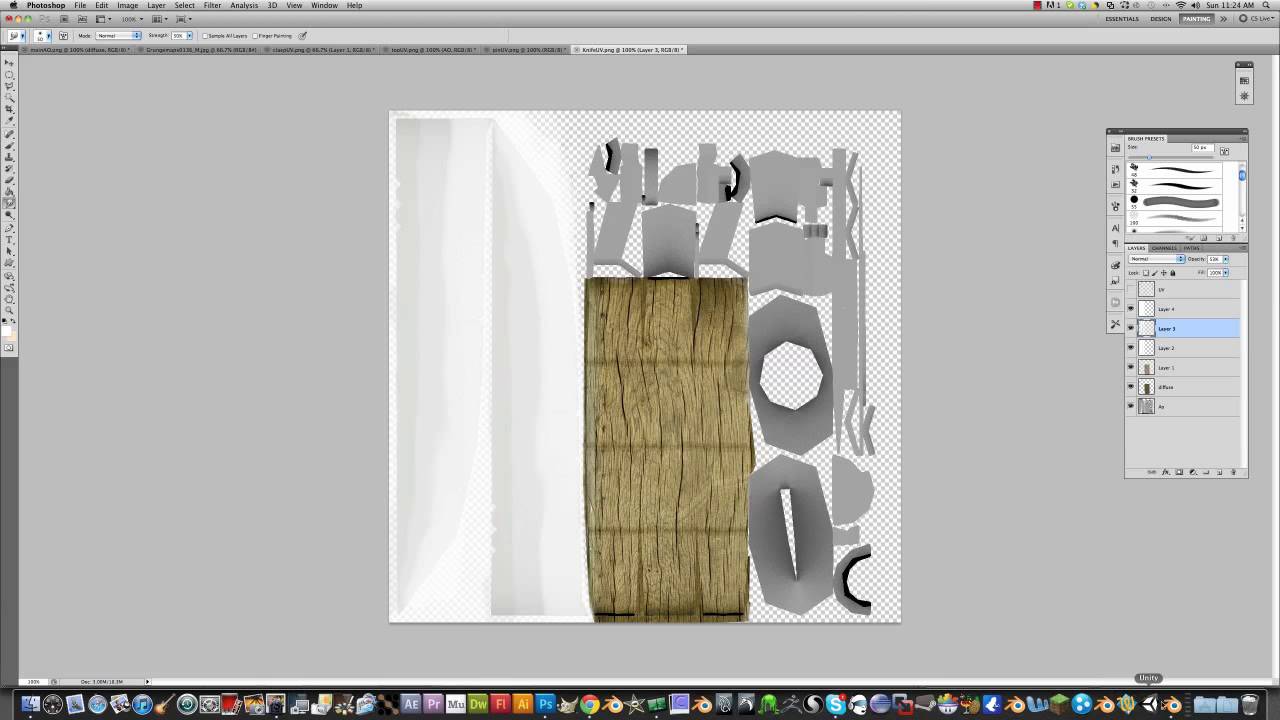
left_click(1171, 703)
Step: Reload the updated Knife.png in Blender's image editor and orbit the knife
left_click(980, 313)
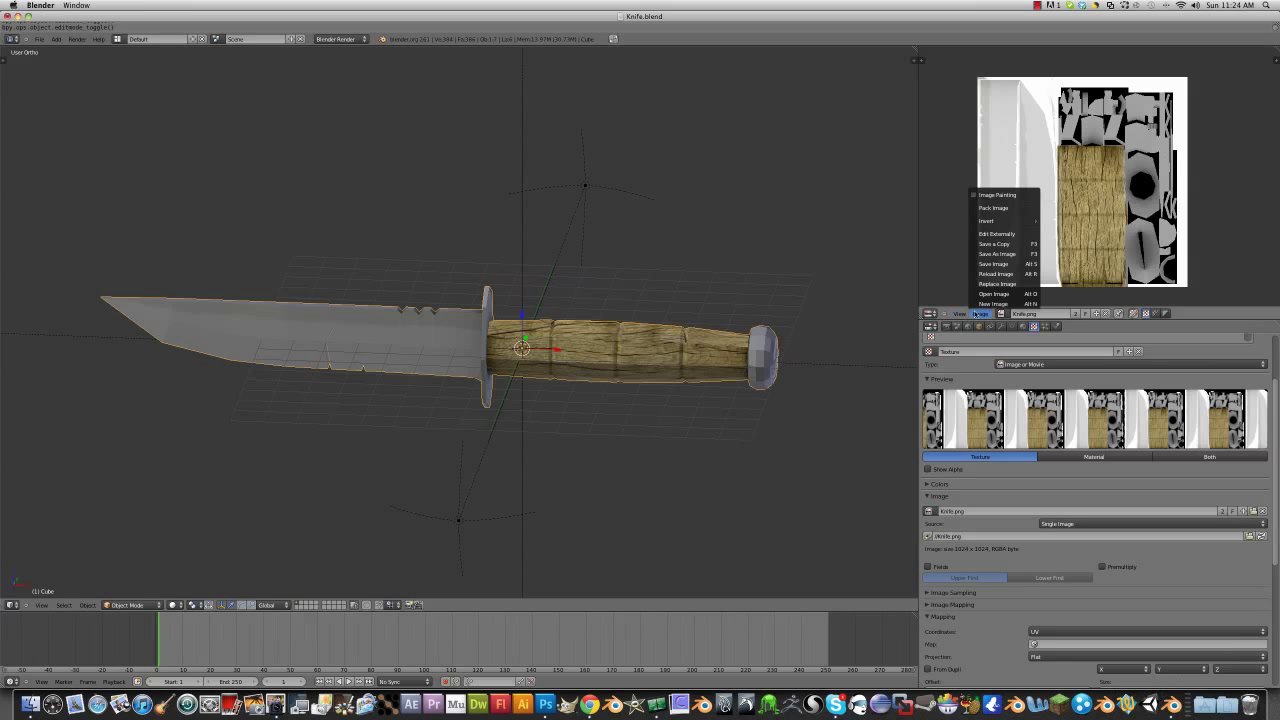
left_click(993, 274)
scroll(577, 388, "up", 3)
scroll(560, 388, "down", 5)
middle_click_drag(526, 431, 491, 464)
Step: Change the viewport shading and orbit around the knife to inspect its whitened blade beside the wooden handle
left_click(172, 605)
left_click(182, 559)
scroll(424, 459, "up", 3)
middle_click_drag(424, 459, 484, 449)
key("a")
scroll(489, 455, "down", 5)
middle_click_drag(577, 452, 453, 387)
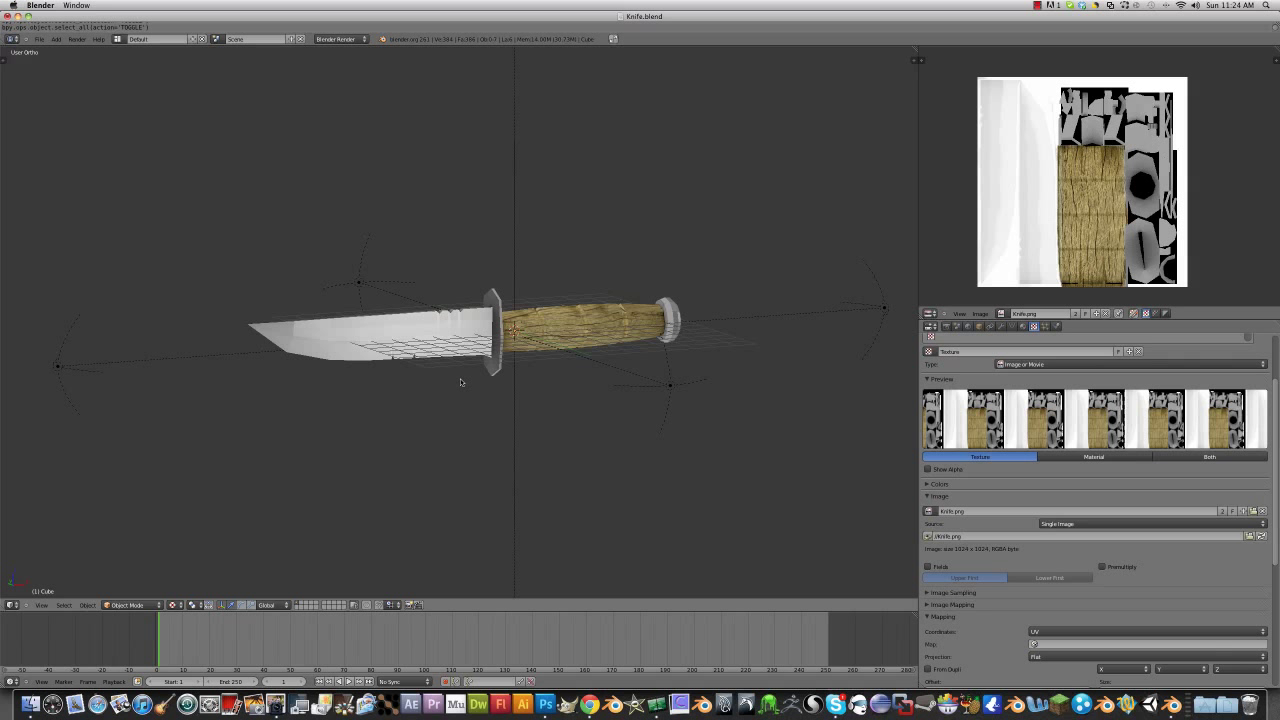
scroll(461, 382, "up", 2)
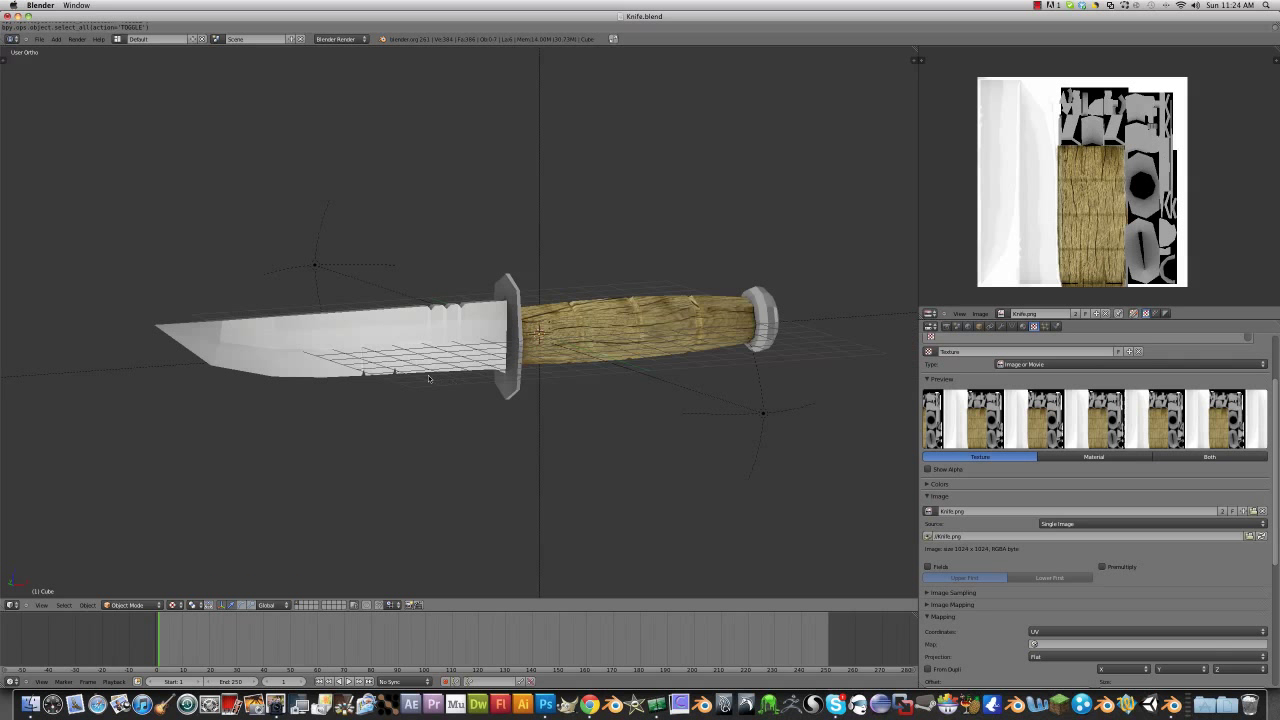
middle_click_drag(430, 378, 434, 327)
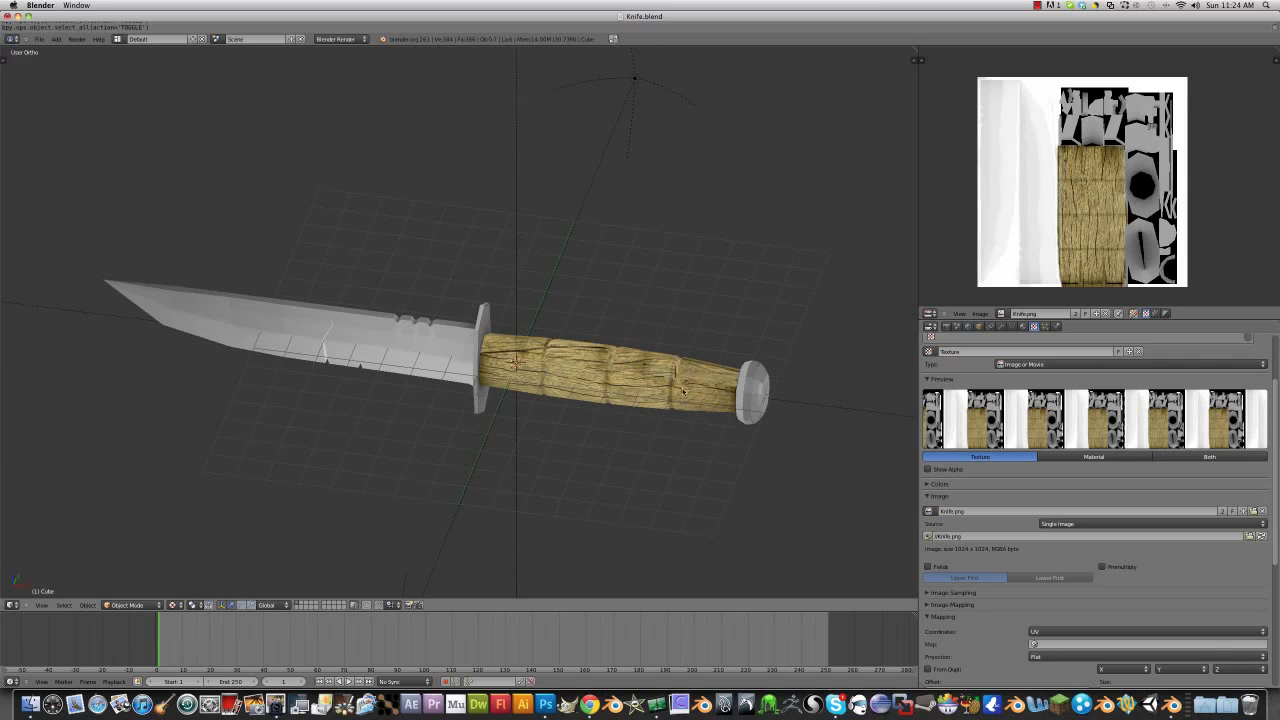
scroll(621, 428, "up", 1)
middle_click_drag(540, 468, 646, 448)
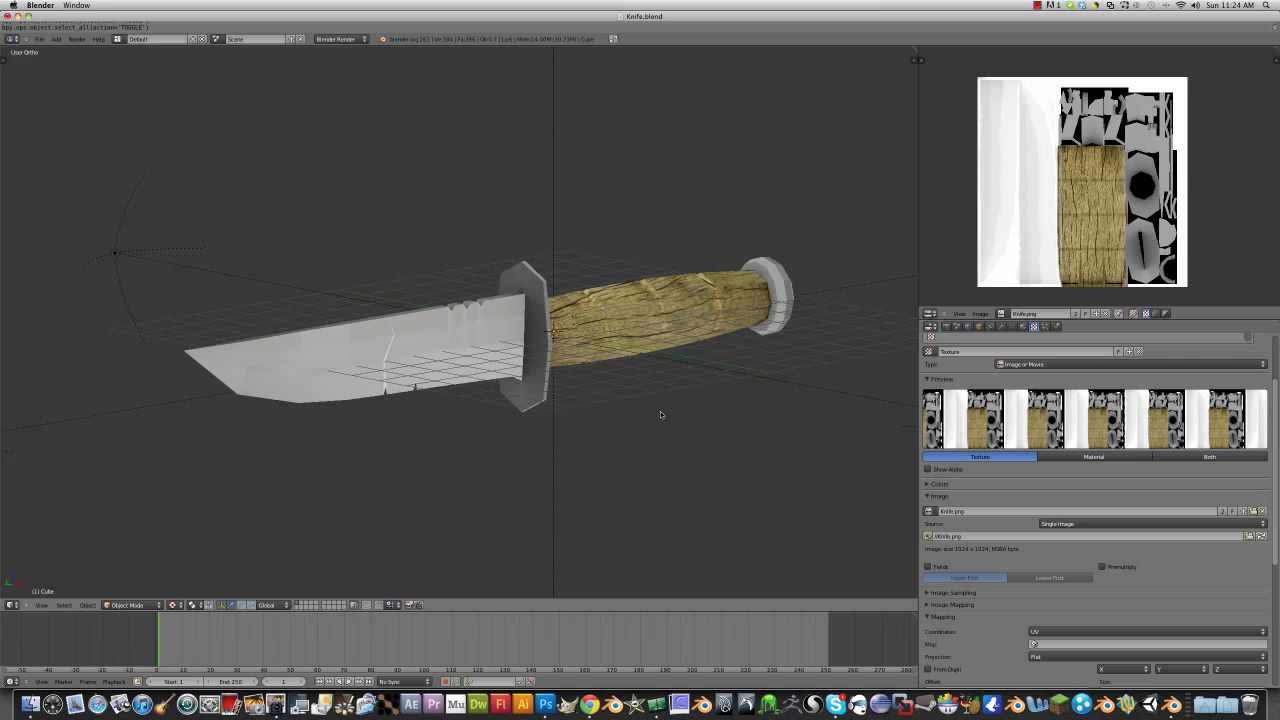